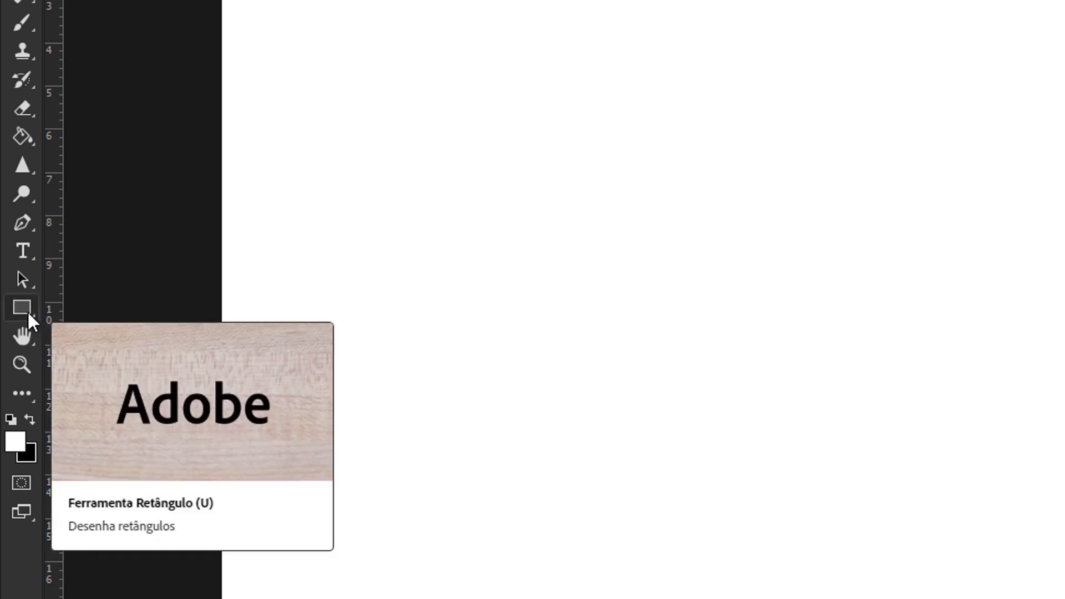
Draw a wide rectangle across the page middle, after trying and undoing a 100 px square.
{"action": "right_click", "coordinate": [26, 310]}
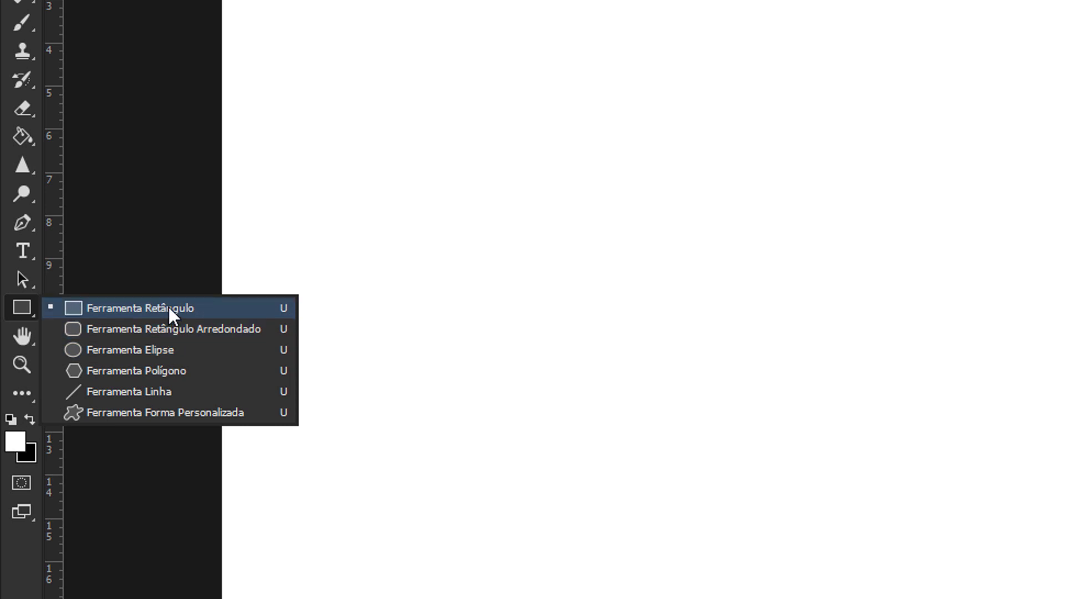
{"action": "left_click", "coordinate": [140, 312]}
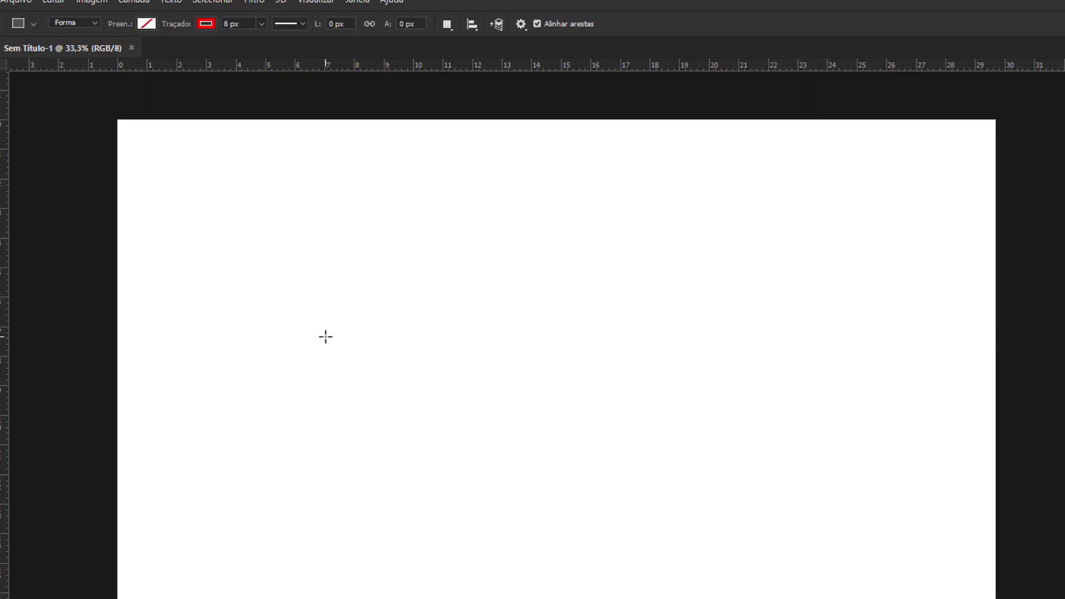
{"action": "left_click", "coordinate": [314, 332]}
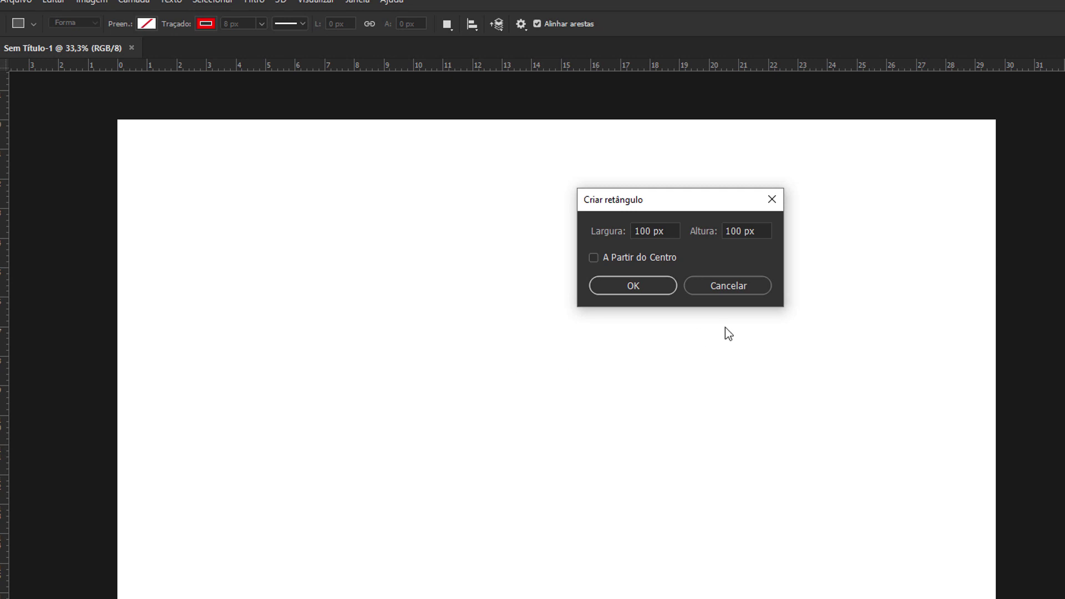
{"action": "left_click", "coordinate": [644, 291]}
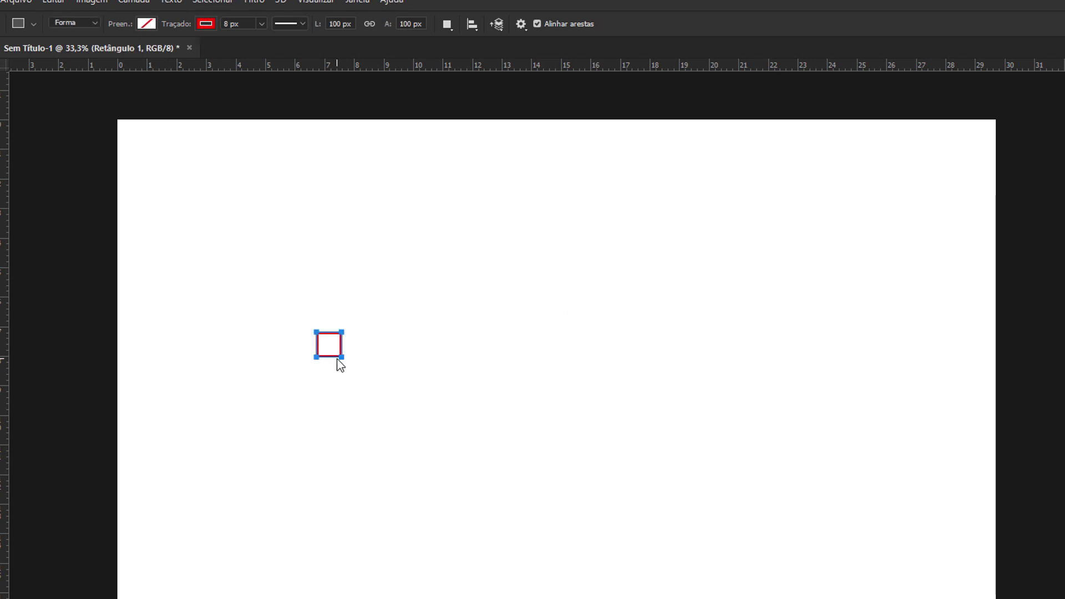
{"action": "key", "text": "ctrl+z"}
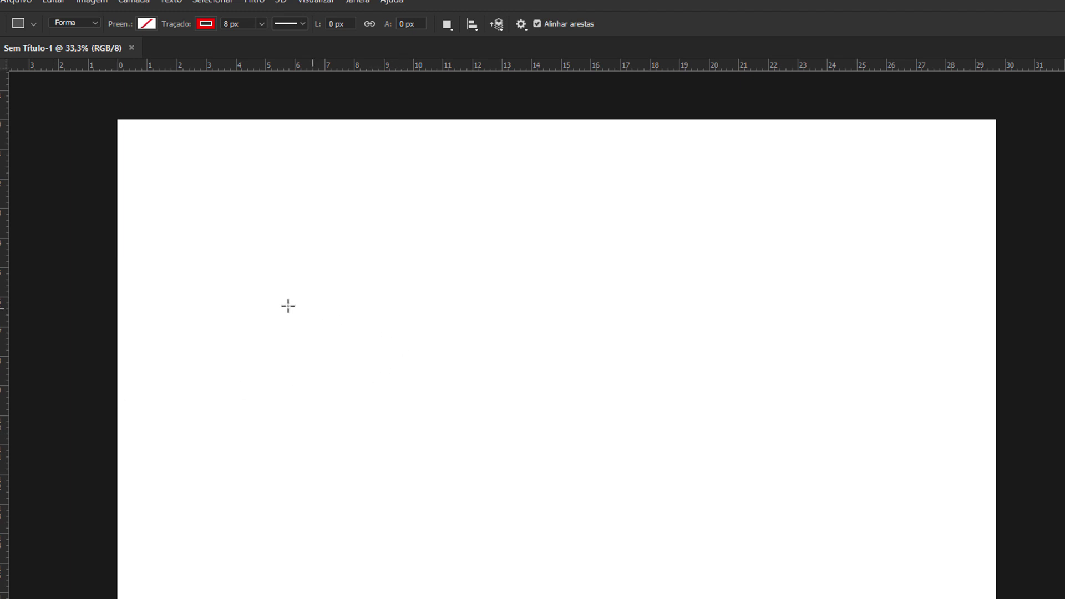
{"action": "left_click_drag", "start_coordinate": [287, 304], "coordinate": [517, 420]}
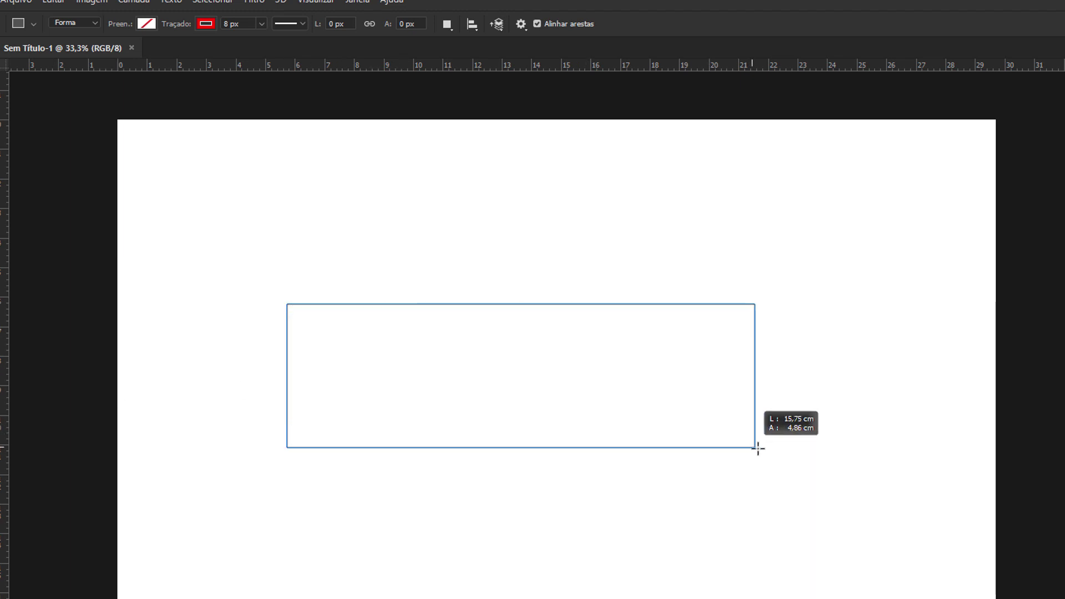
{"action": "left_click_drag", "start_coordinate": [749, 447], "coordinate": [816, 476]}
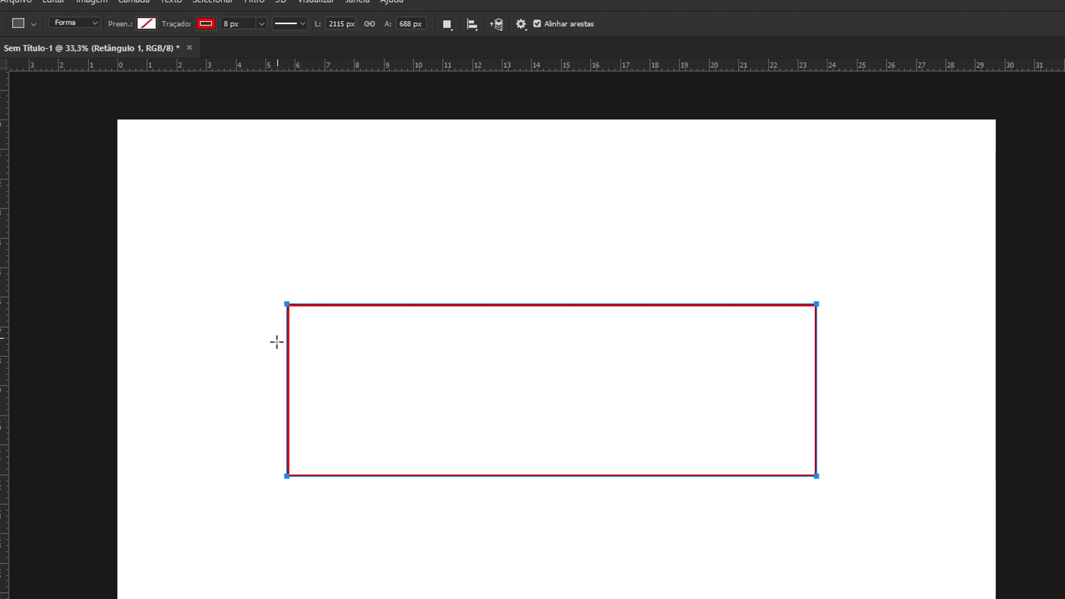
Set the rectangle's Stroke (Traçado) colour to None.
{"action": "scroll", "coordinate": [275, 407], "scroll_direction": "up", "scroll_amount": 3}
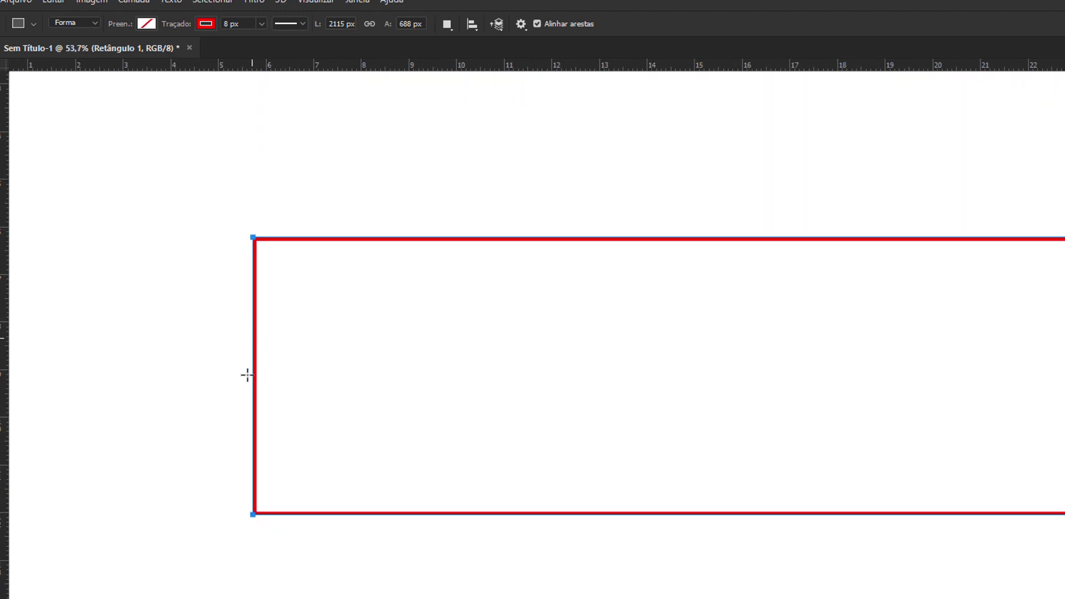
{"action": "left_click", "coordinate": [205, 24]}
{"action": "left_click", "coordinate": [144, 53]}
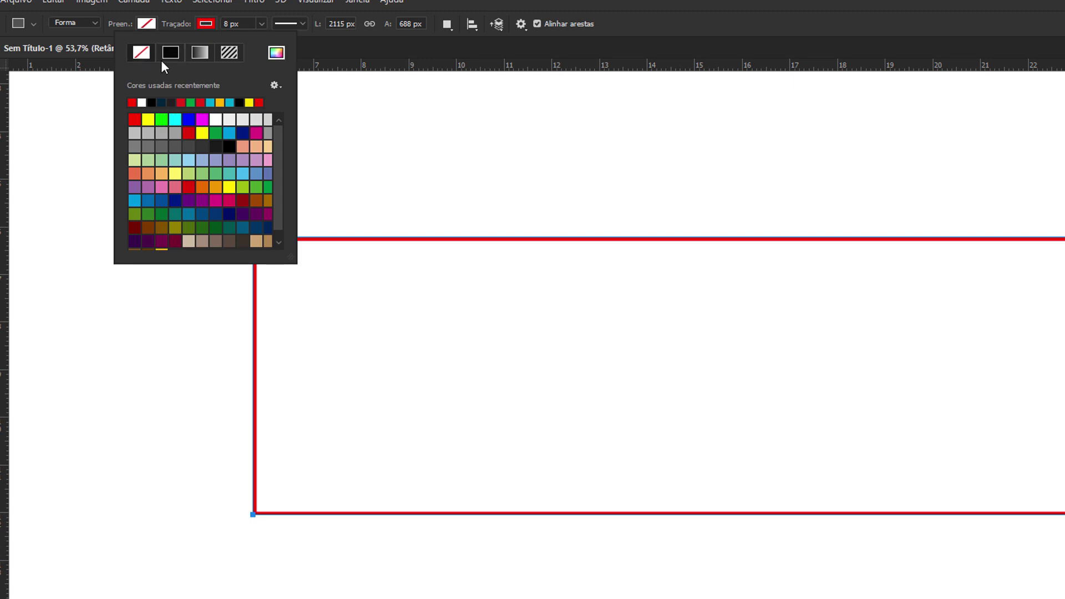
{"action": "left_click", "coordinate": [206, 24]}
{"action": "scroll", "coordinate": [837, 439], "scroll_direction": "down", "scroll_amount": 5}
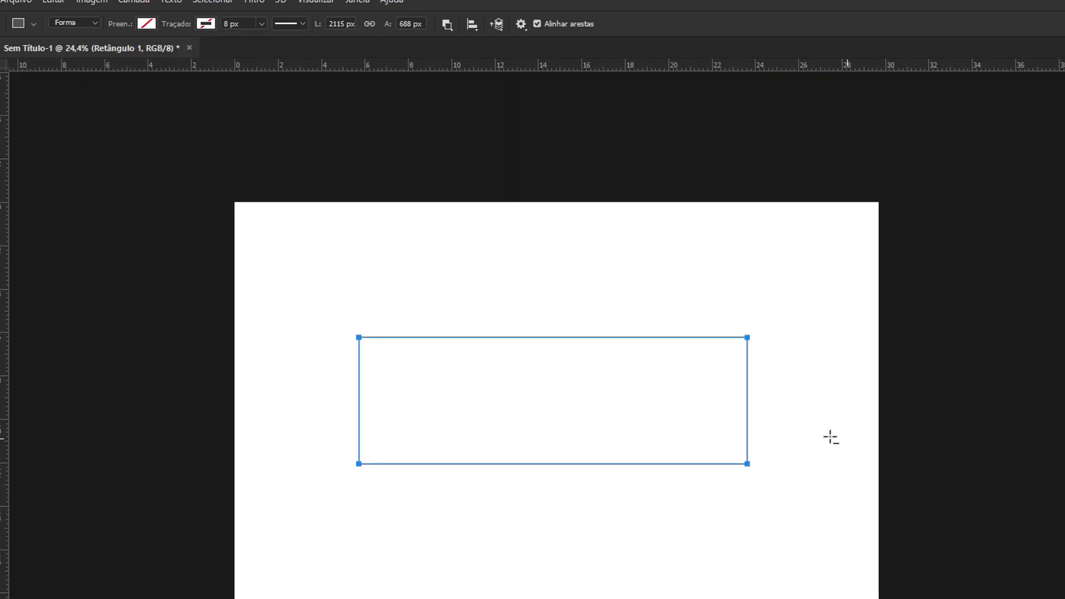
{"action": "scroll", "coordinate": [776, 427], "scroll_direction": "up", "scroll_amount": 1}
{"action": "scroll", "coordinate": [727, 419], "scroll_direction": "up", "scroll_amount": 1}
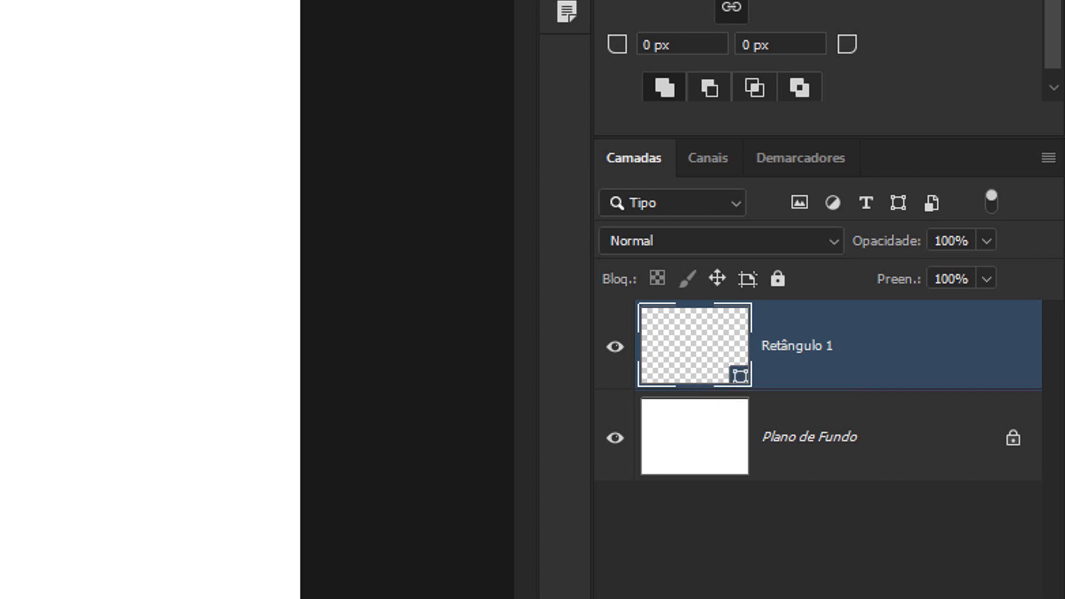
{"action": "right_click", "coordinate": [881, 345]}
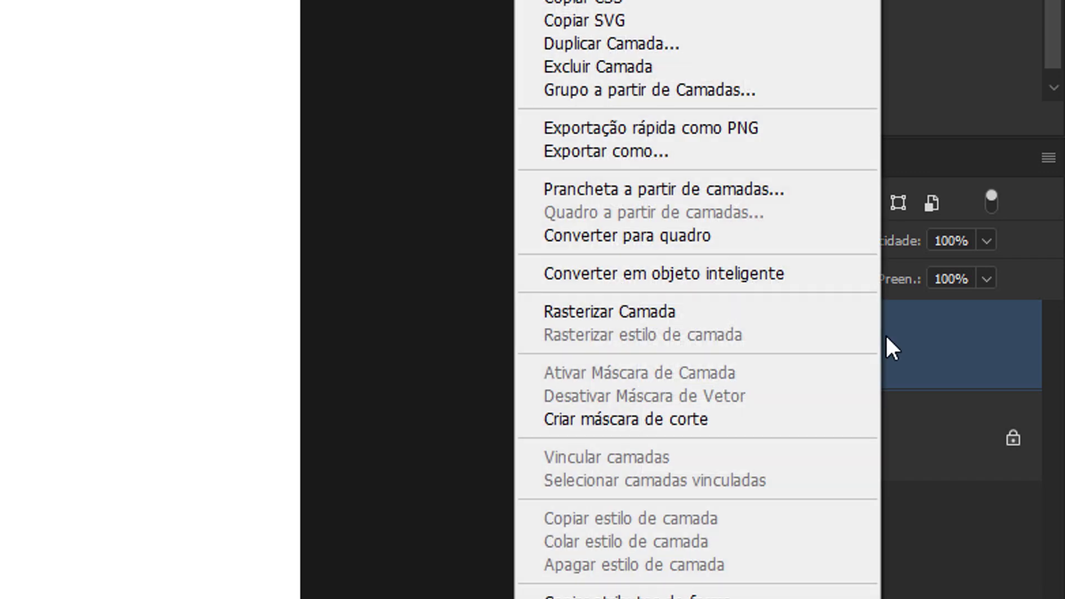
{"action": "left_click", "coordinate": [652, 314]}
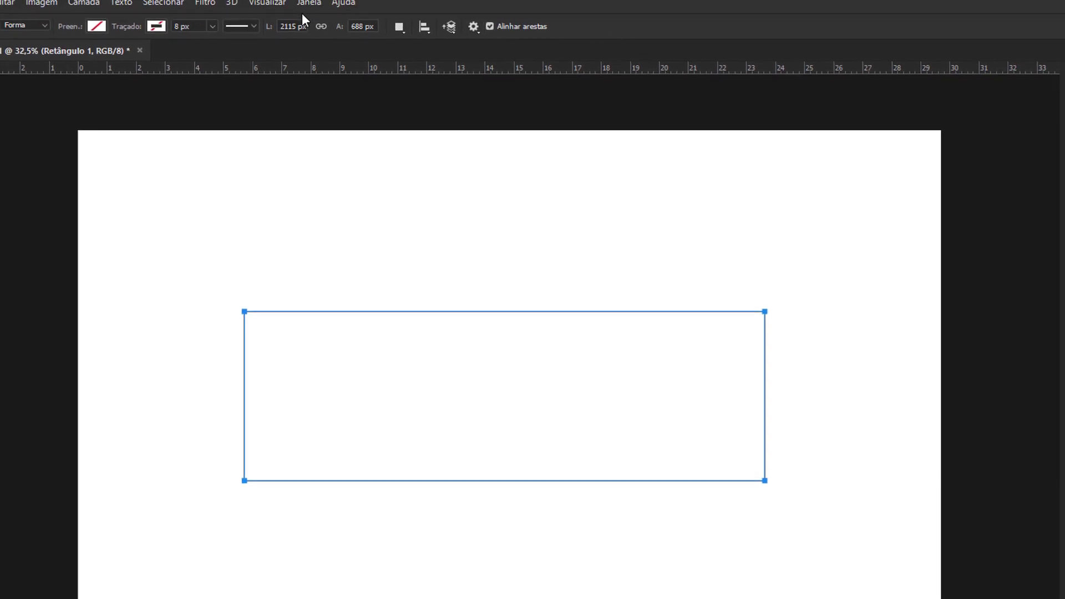
Show Janela > Propriedades and float the Properties panel over the canvas.
{"action": "left_click", "coordinate": [282, 9]}
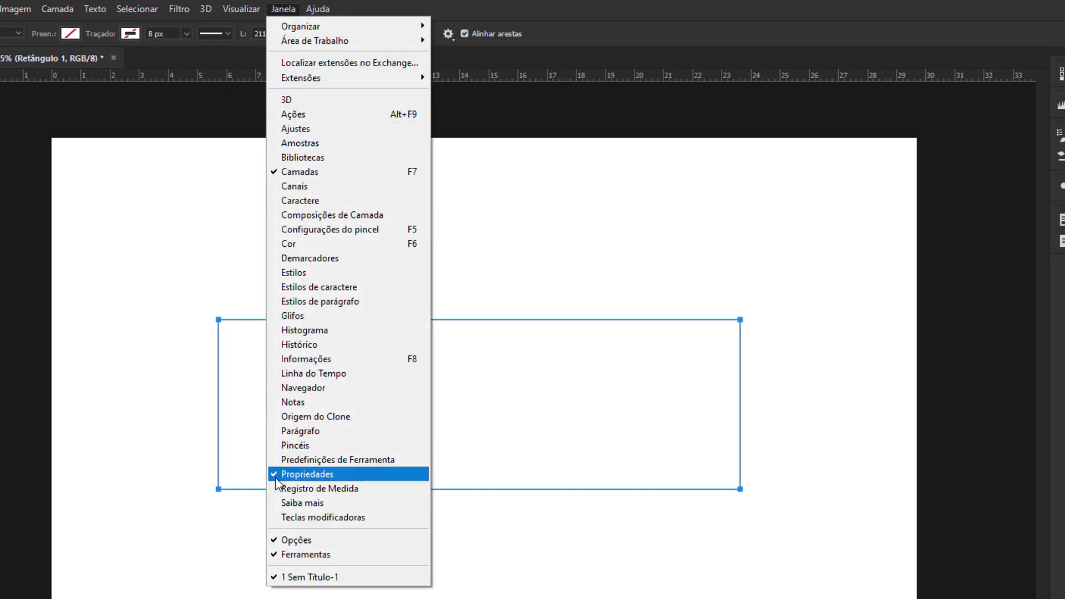
{"action": "left_click", "coordinate": [241, 9]}
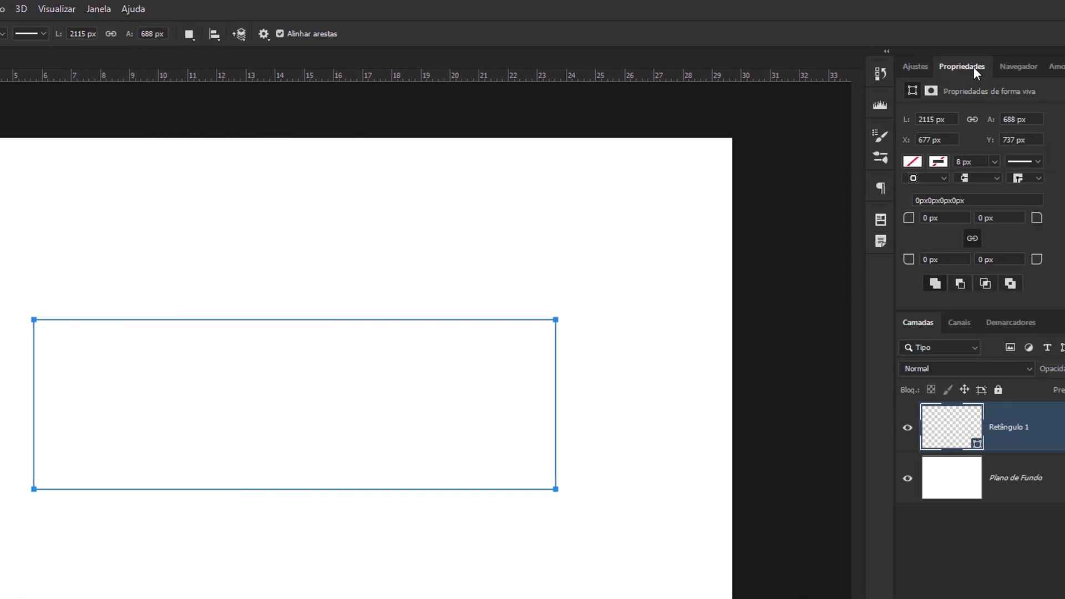
{"action": "left_click_drag", "start_coordinate": [974, 66], "coordinate": [545, 131]}
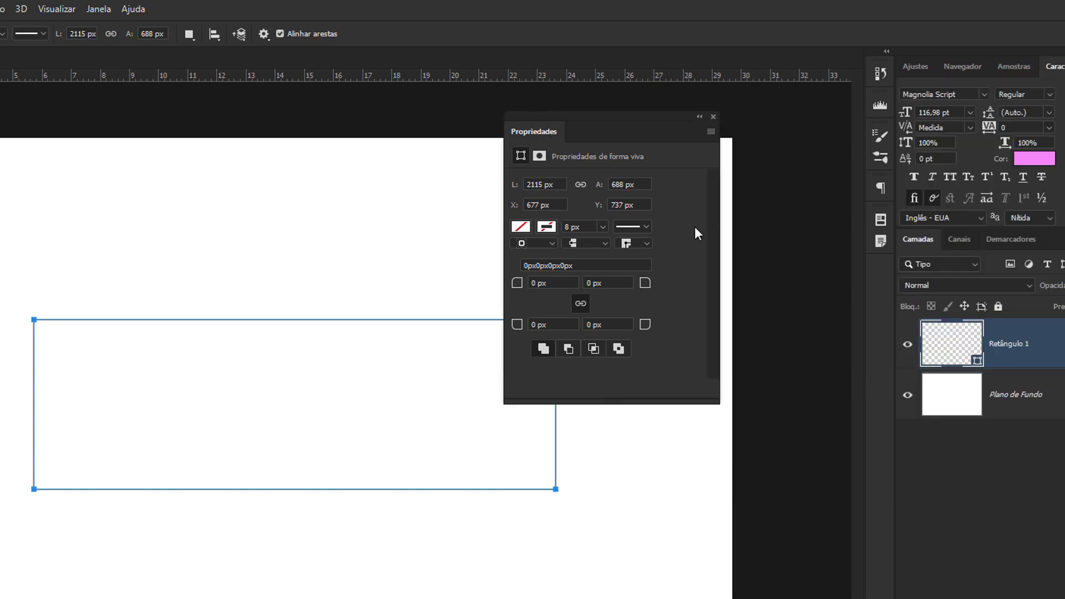
{"action": "mouse_move", "coordinate": [607, 118]}
{"action": "left_mouse_down"}
{"action": "mouse_move", "coordinate": [586, 106]}
{"action": "mouse_move", "coordinate": [601, 120]}
{"action": "left_mouse_up"}
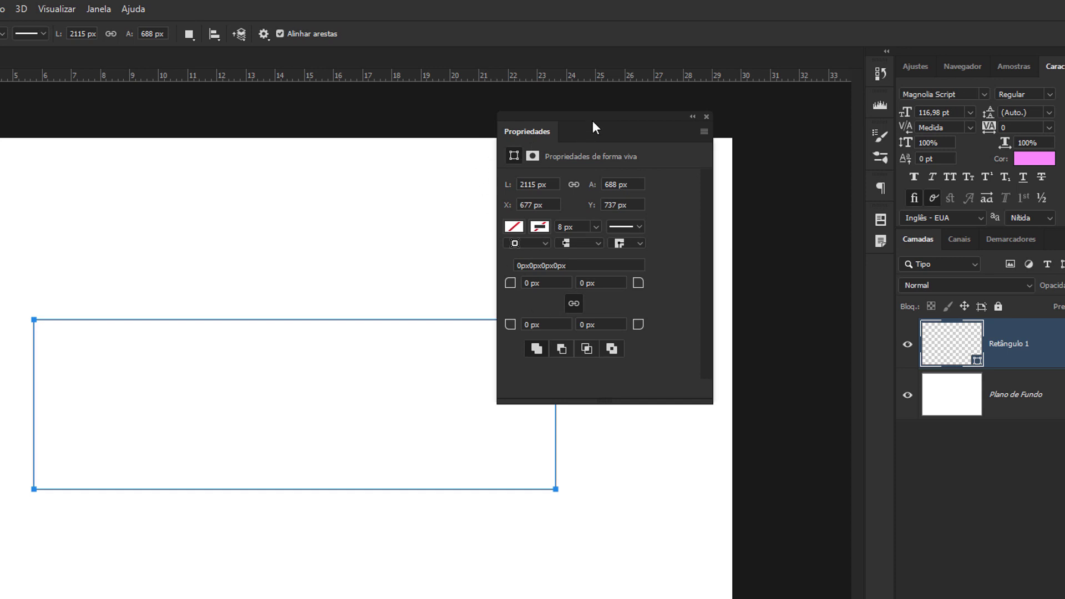
{"action": "left_click_drag", "start_coordinate": [591, 117], "coordinate": [589, 123]}
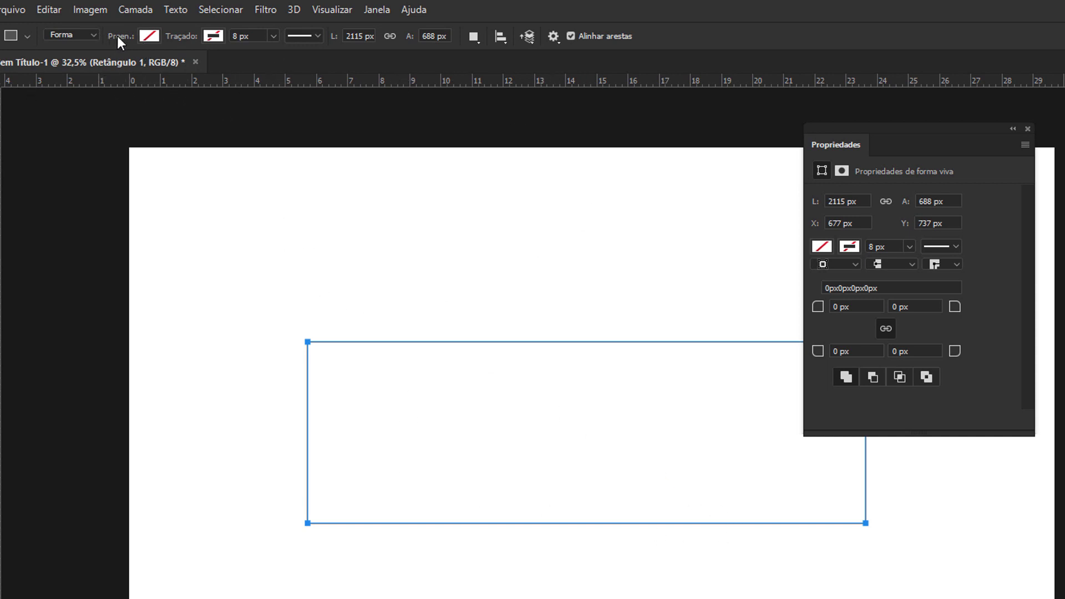
Fill the rectangle with green from the Fill swatches, after briefly trying navy blue.
{"action": "left_click", "coordinate": [149, 39]}
{"action": "left_click", "coordinate": [149, 37]}
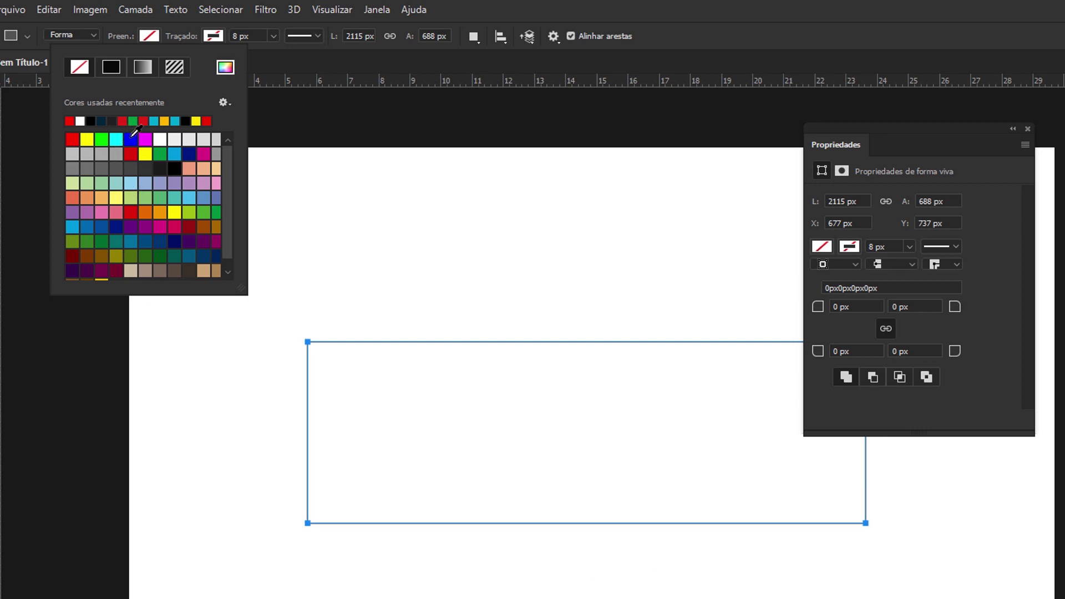
{"action": "left_click", "coordinate": [188, 153]}
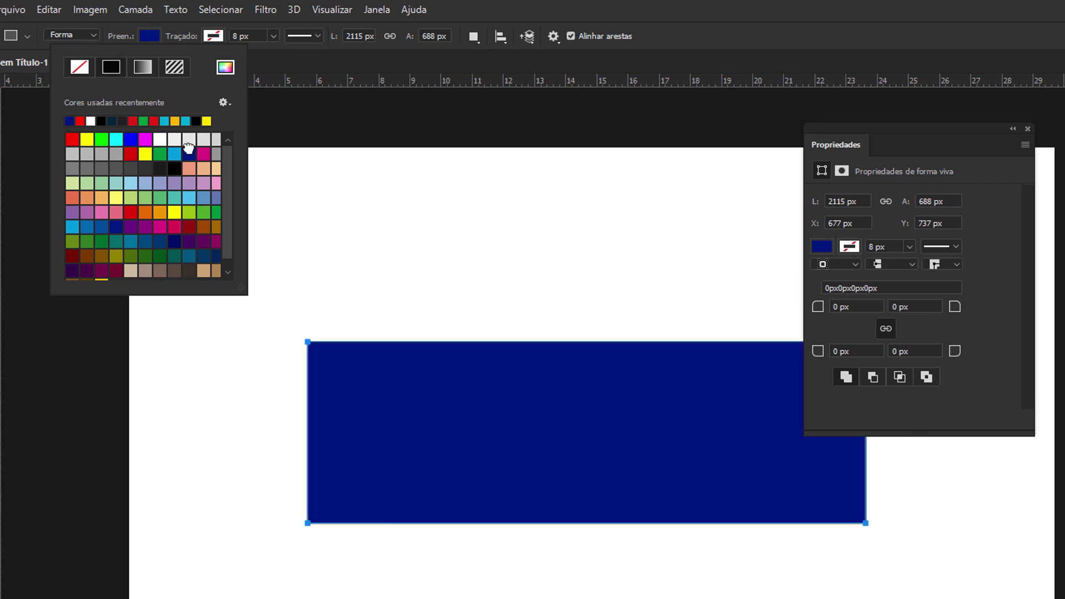
{"action": "left_click", "coordinate": [159, 154]}
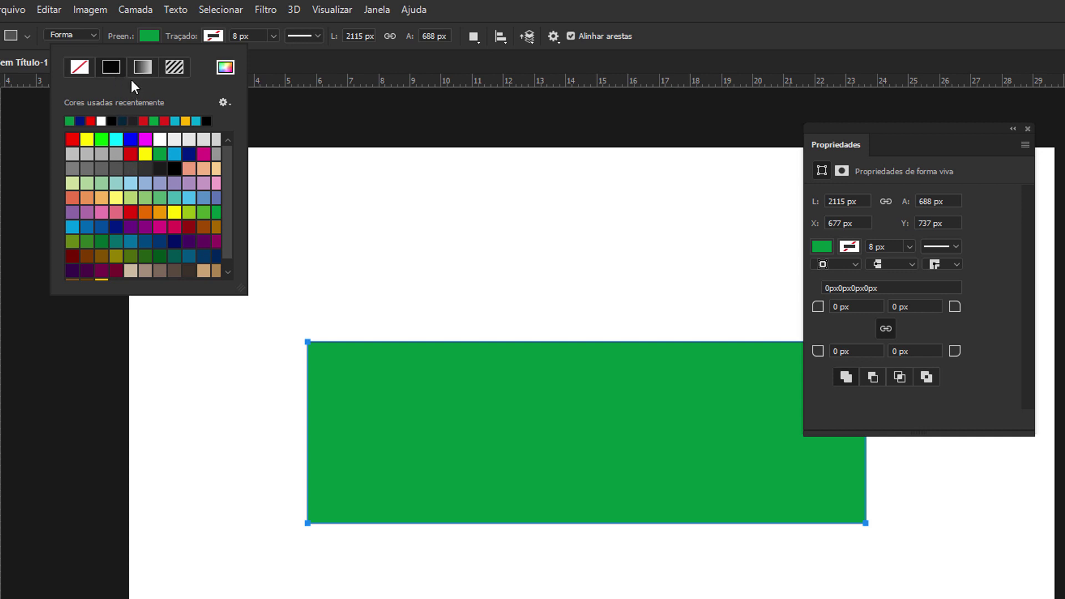
{"action": "left_click", "coordinate": [149, 34]}
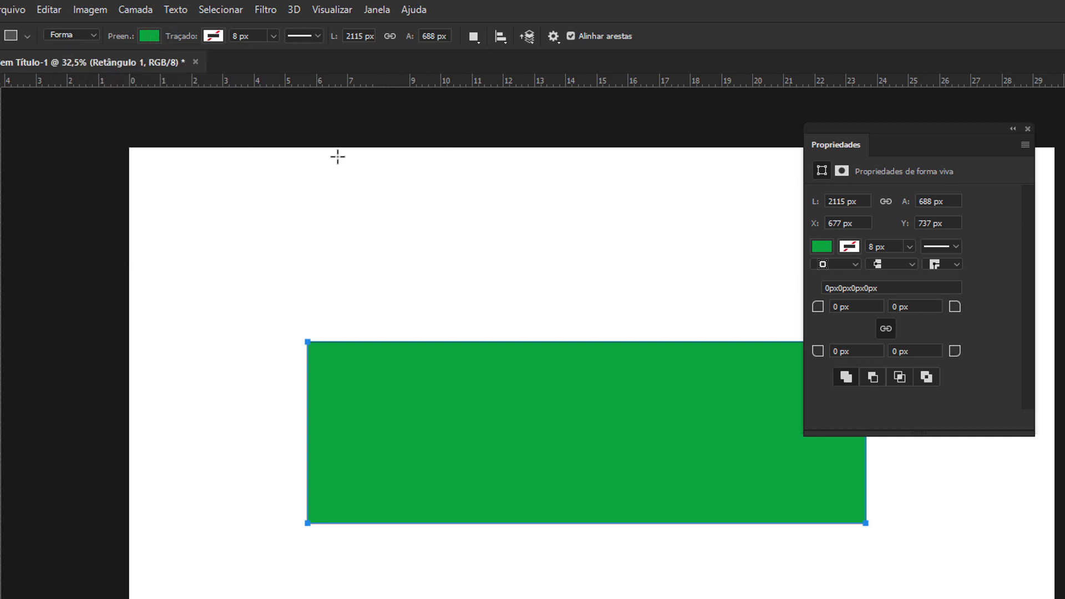
{"action": "left_click", "coordinate": [219, 38]}
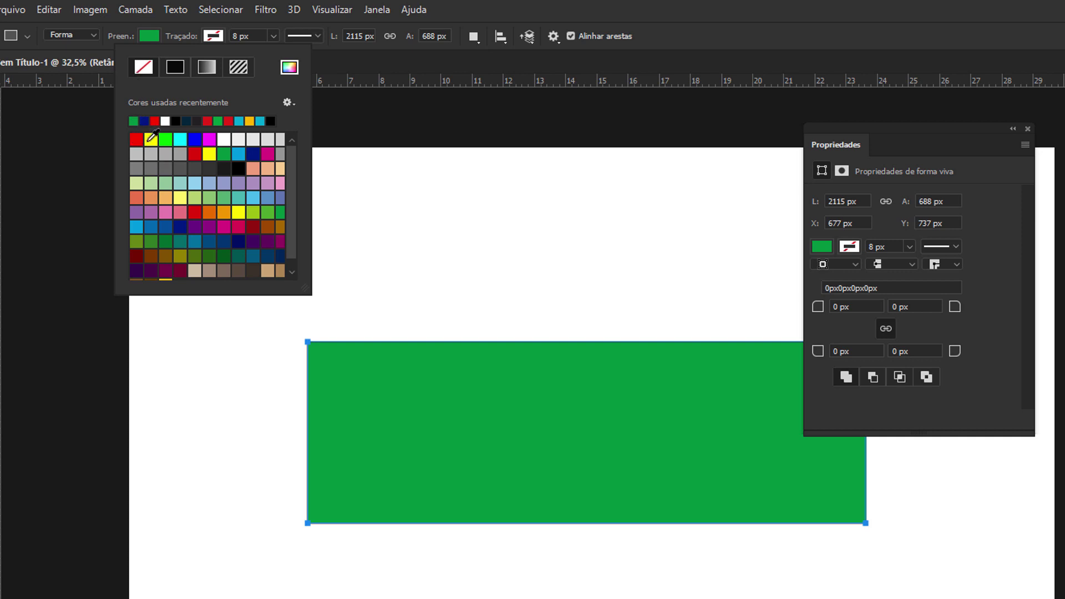
Give the rectangle a red stroke about 29.24 px wide.
{"action": "left_click", "coordinate": [136, 139]}
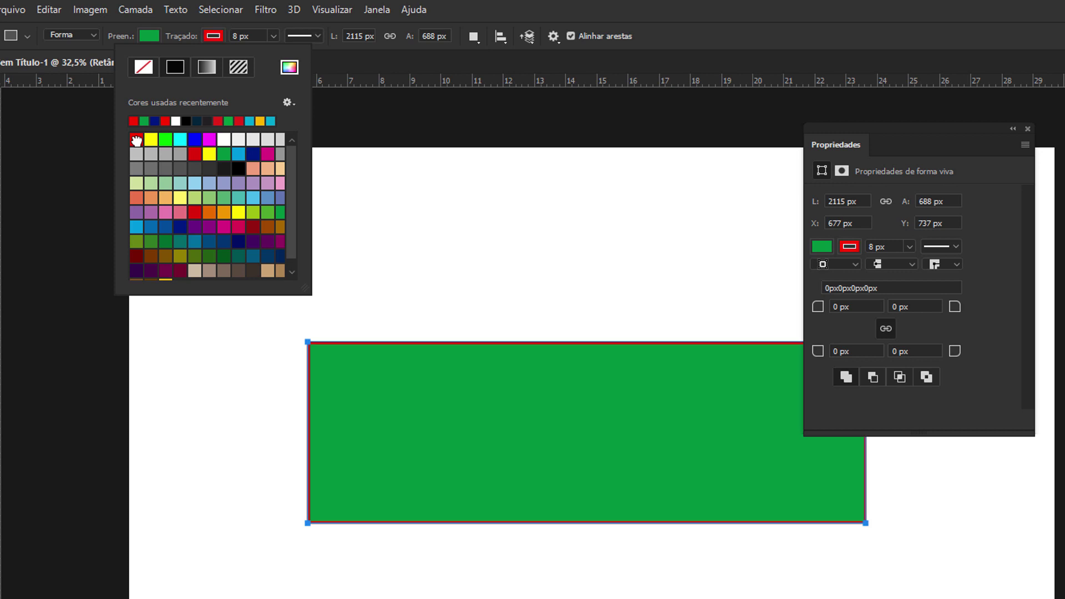
{"action": "left_click", "coordinate": [218, 38]}
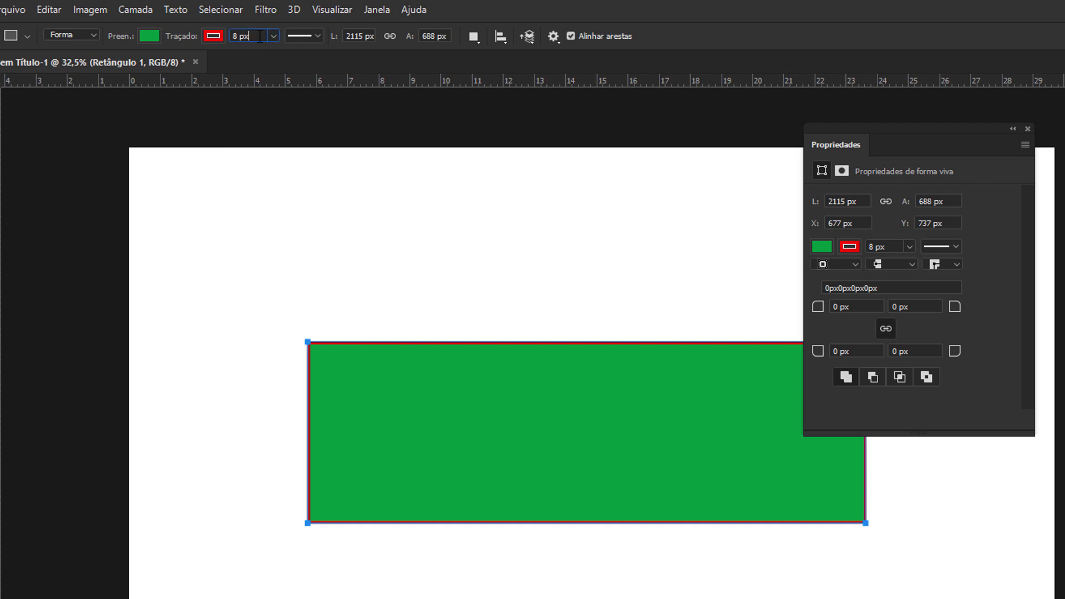
{"action": "left_click_drag", "start_coordinate": [260, 36], "coordinate": [236, 37]}
{"action": "left_click", "coordinate": [273, 37]}
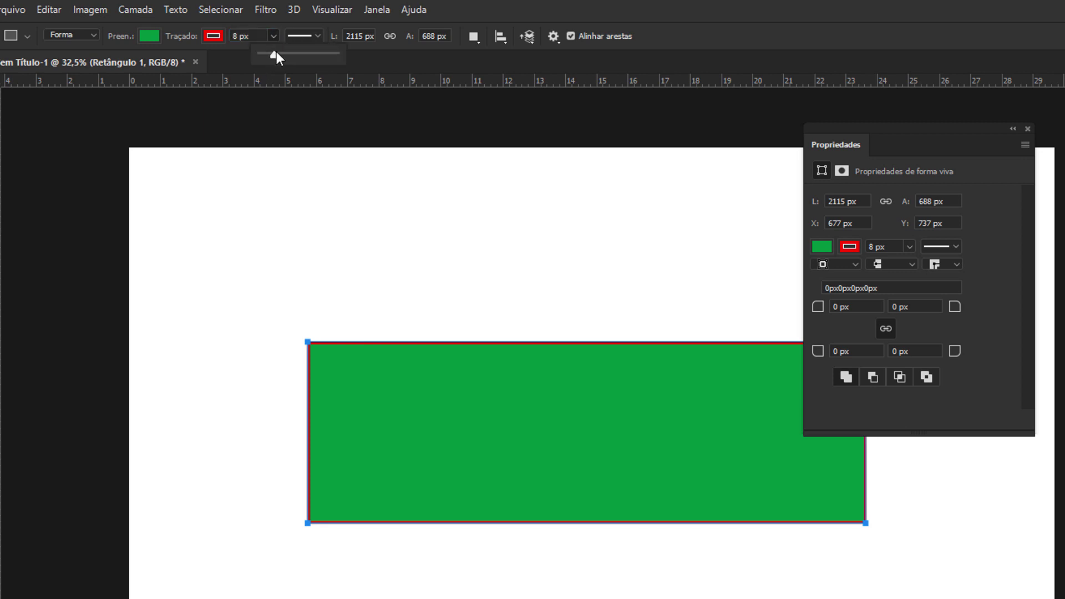
{"action": "left_click_drag", "start_coordinate": [276, 52], "coordinate": [281, 52]}
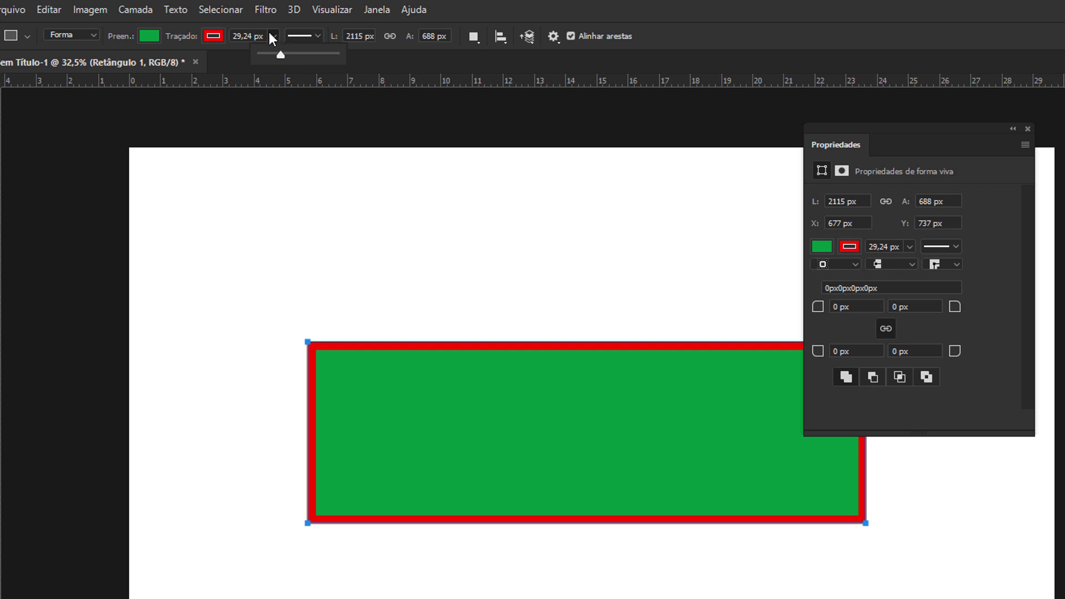
{"action": "left_click", "coordinate": [279, 32]}
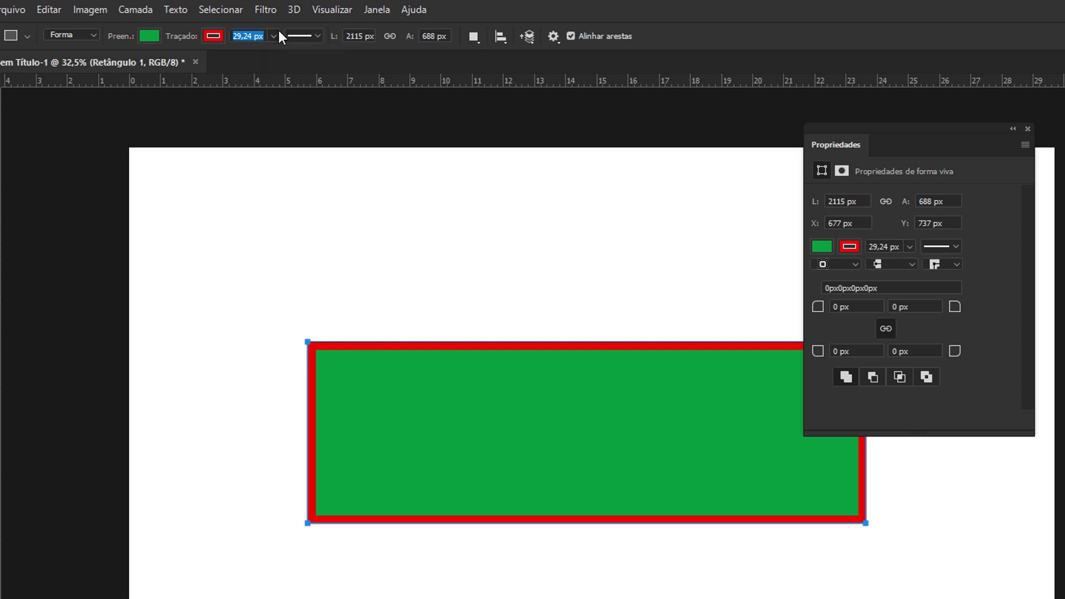
Set the red stroke to the dashed preset, after briefly trying dotted.
{"action": "left_click", "coordinate": [317, 37]}
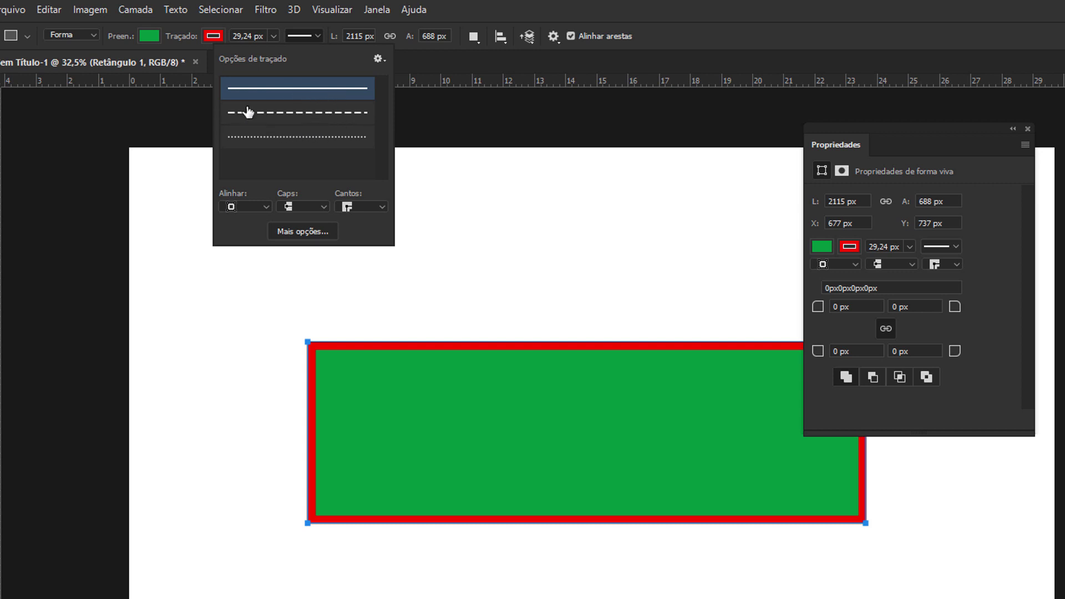
{"action": "left_click", "coordinate": [282, 113]}
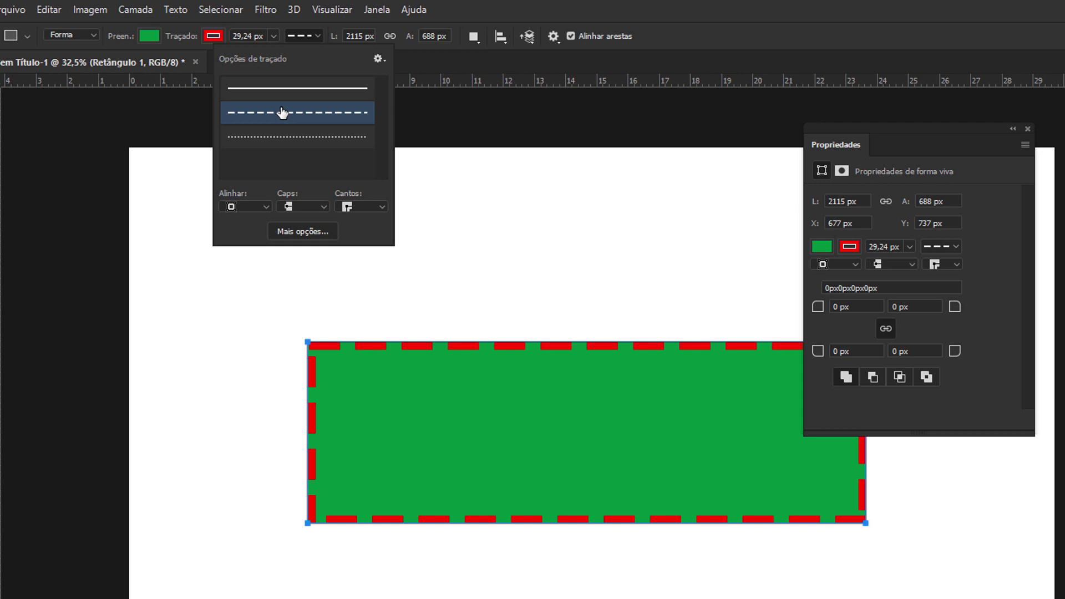
{"action": "left_click", "coordinate": [275, 137]}
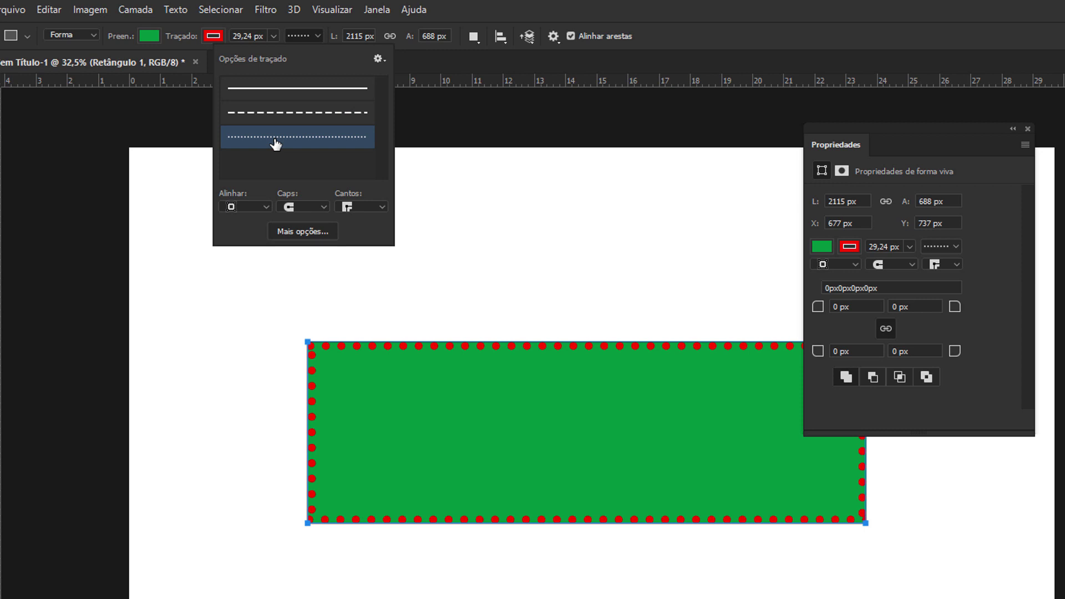
{"action": "left_click", "coordinate": [283, 123]}
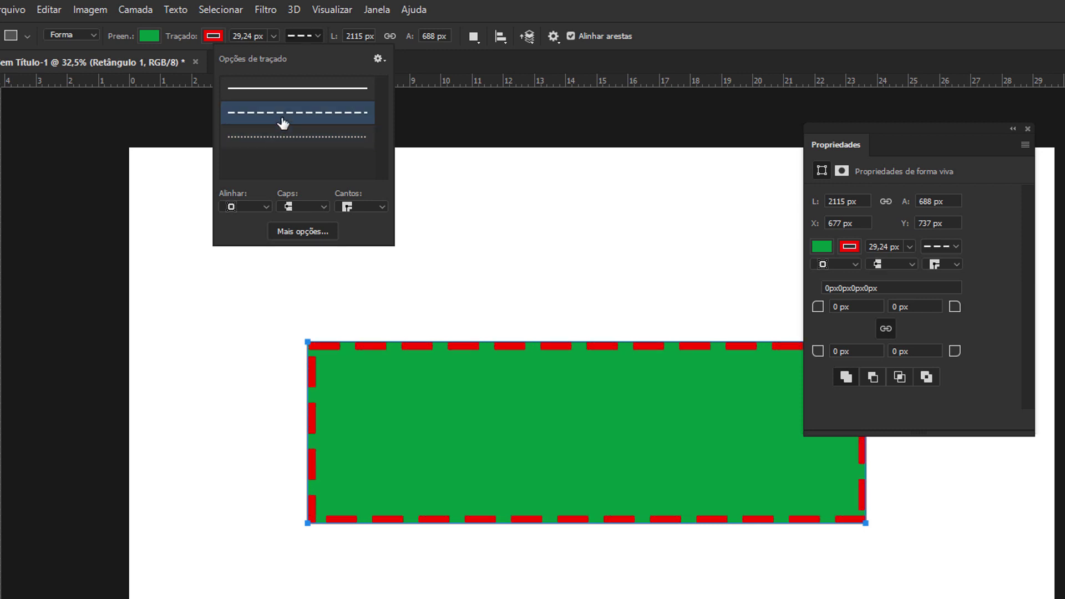
Align the dashed stroke inside the rectangle's edge, after trying center and outside.
{"action": "left_click", "coordinate": [243, 205]}
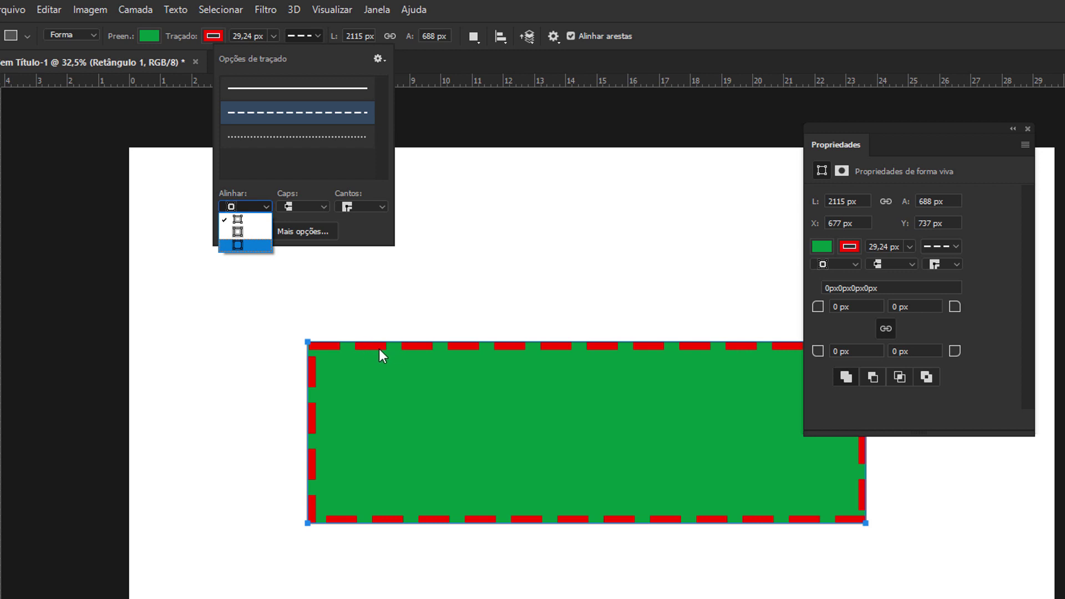
{"action": "left_click", "coordinate": [243, 231]}
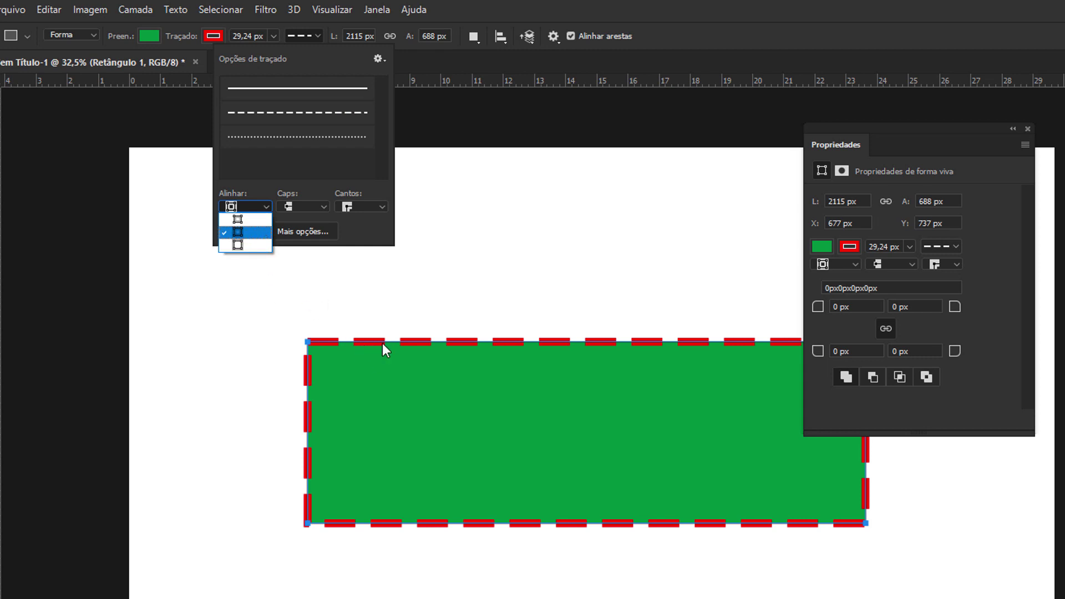
{"action": "left_click", "coordinate": [267, 210]}
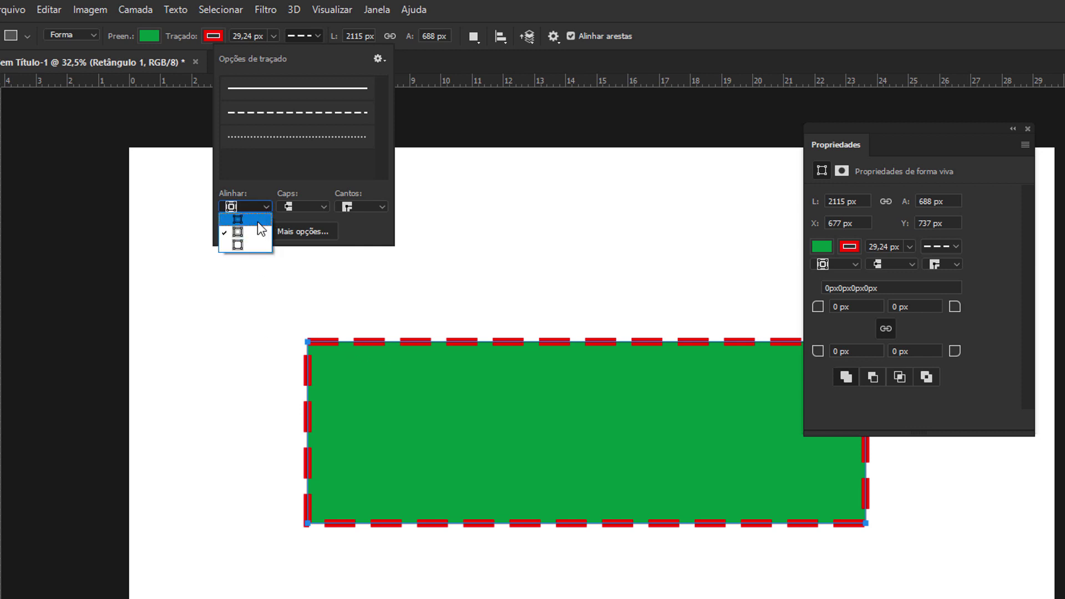
{"action": "left_click", "coordinate": [257, 221]}
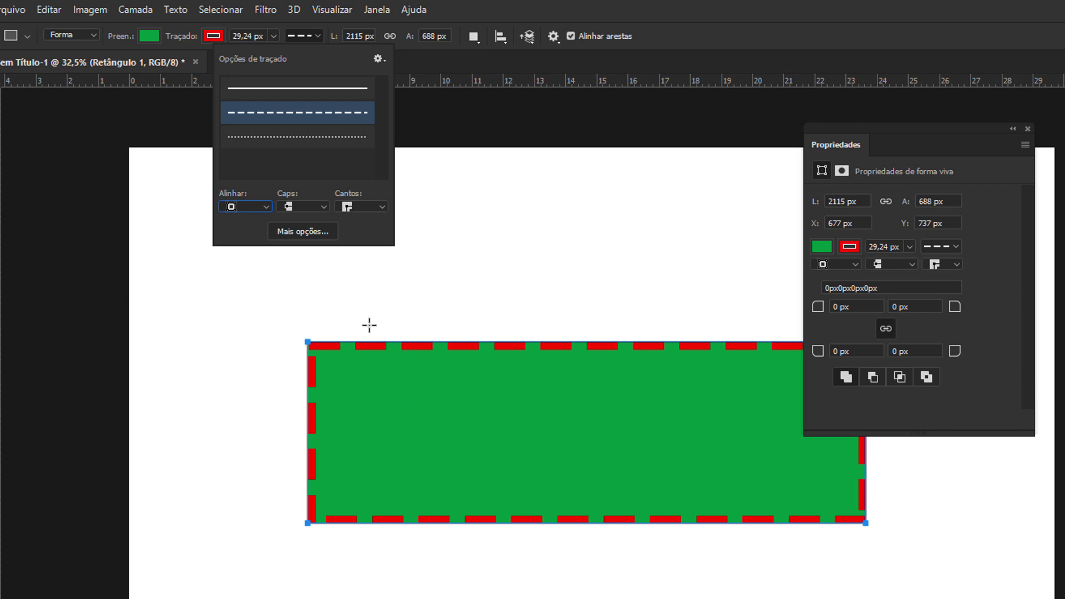
{"action": "left_click", "coordinate": [269, 209]}
{"action": "left_click", "coordinate": [258, 241]}
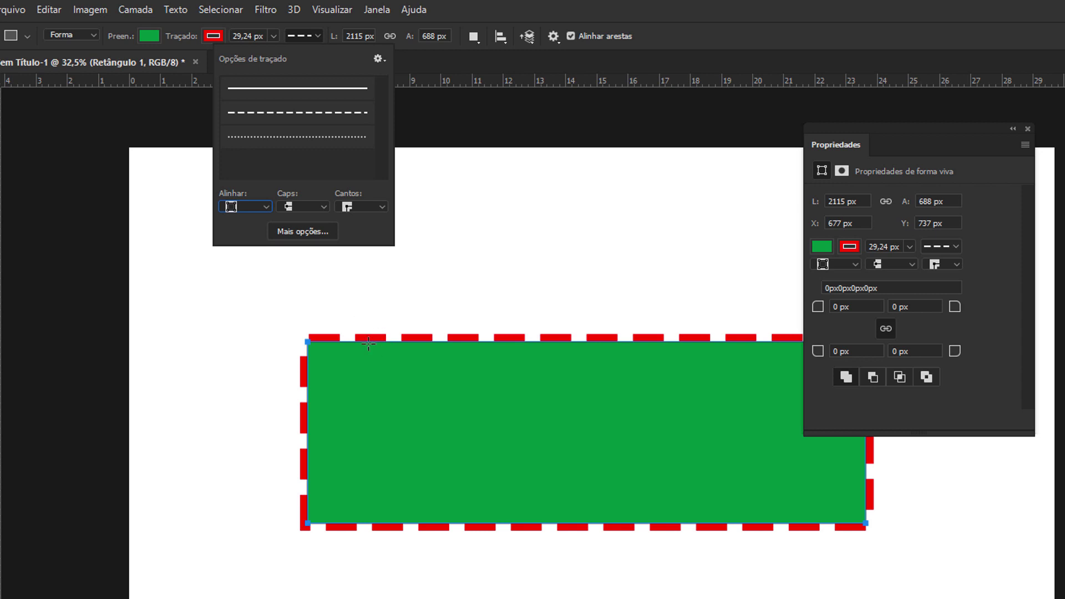
{"action": "left_click", "coordinate": [264, 209]}
{"action": "left_click", "coordinate": [253, 233]}
{"action": "left_click", "coordinate": [253, 204]}
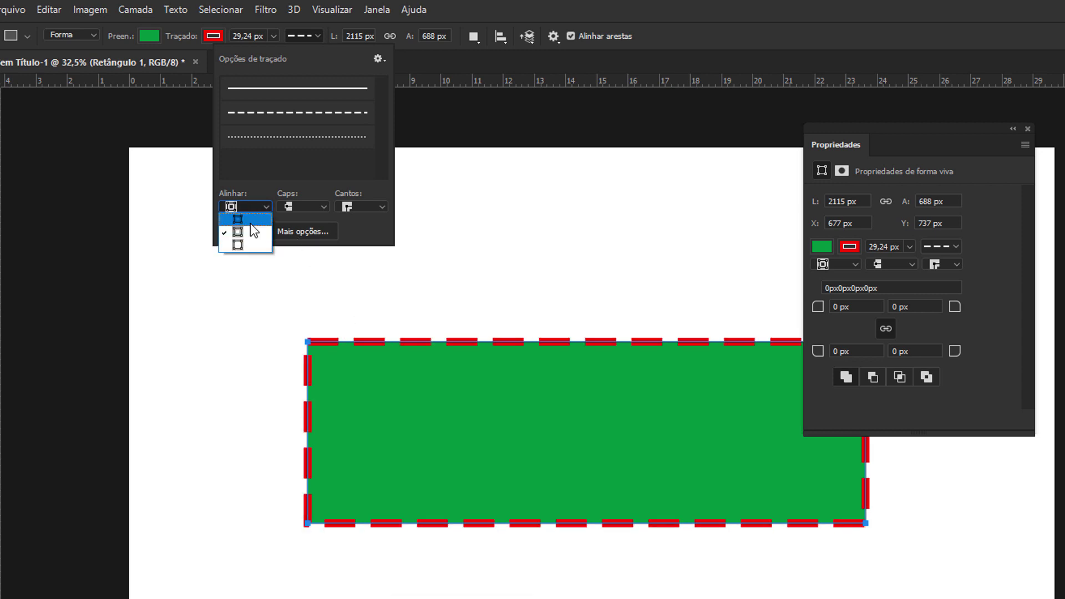
{"action": "left_click", "coordinate": [250, 223]}
Try rounded, square and flat end caps on the dashes, ending on flat caps.
{"action": "left_click", "coordinate": [300, 209]}
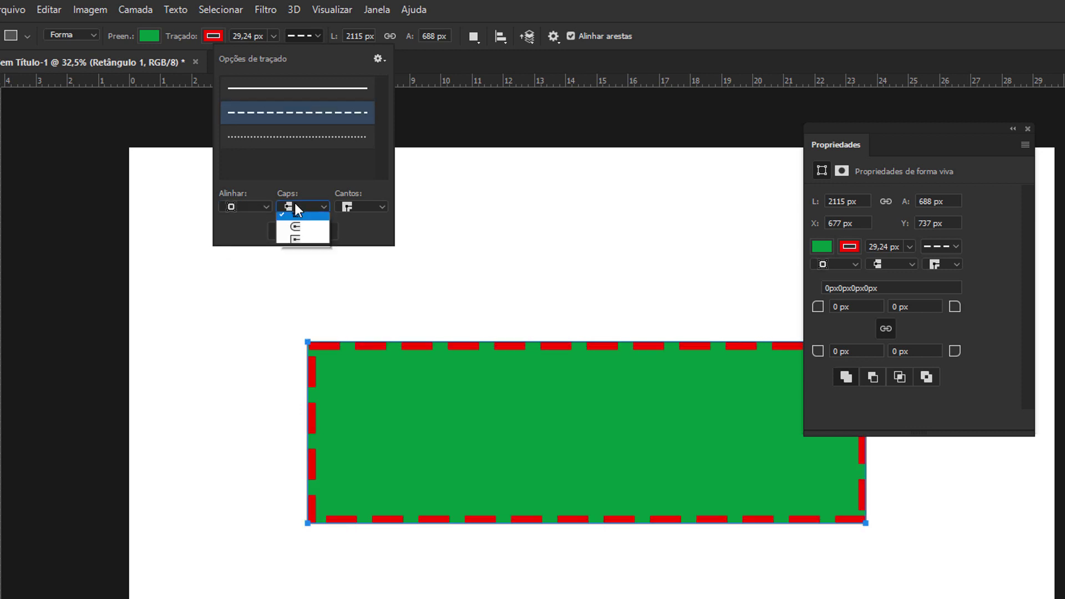
{"action": "left_click", "coordinate": [308, 235]}
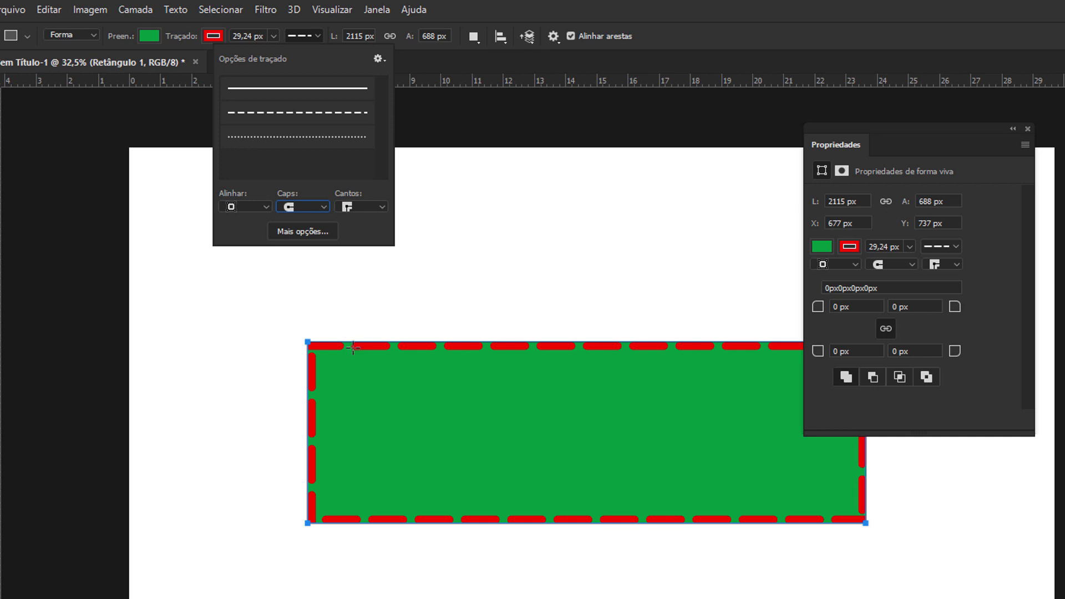
{"action": "left_click", "coordinate": [304, 208]}
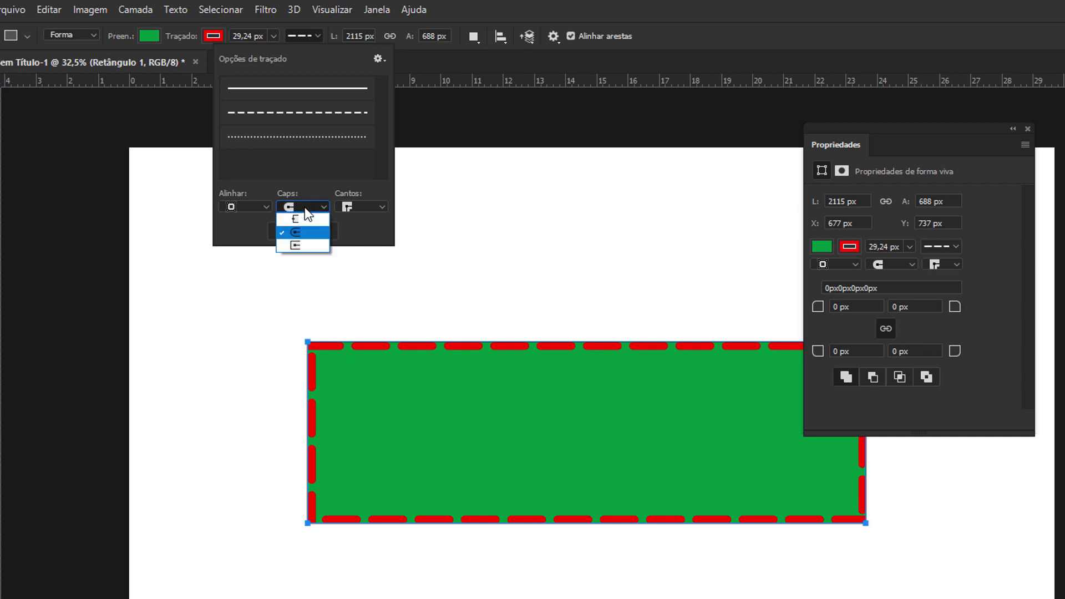
{"action": "left_click", "coordinate": [310, 244]}
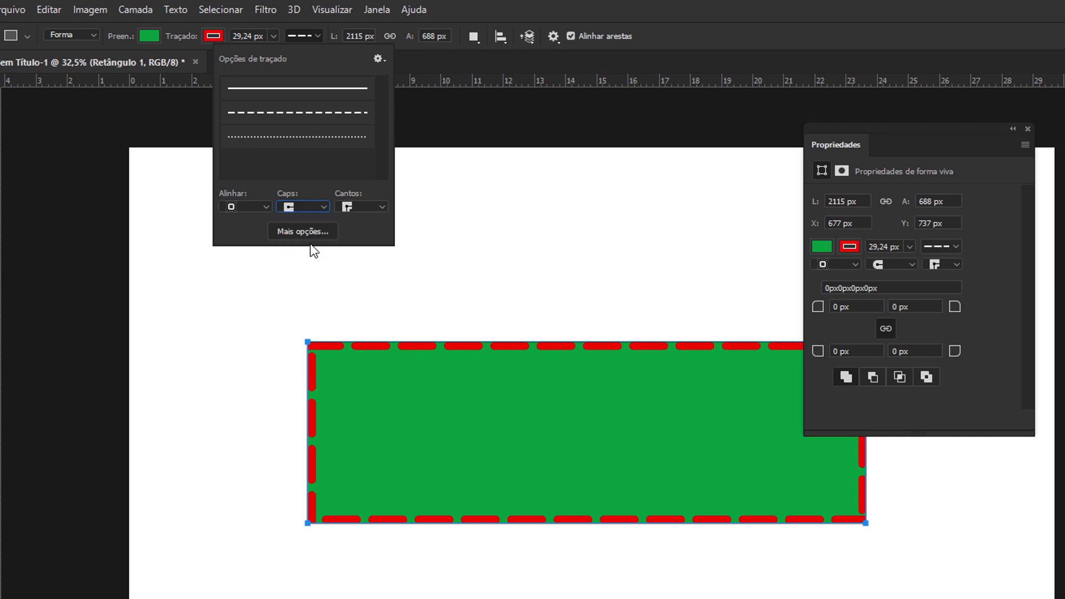
{"action": "left_click", "coordinate": [305, 209]}
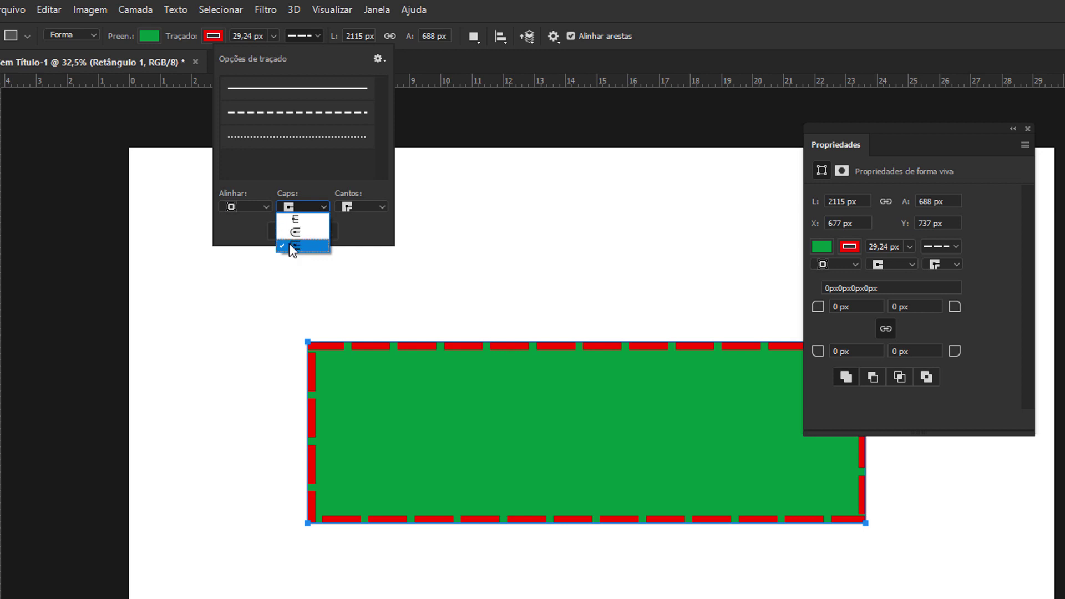
{"action": "left_click", "coordinate": [302, 218]}
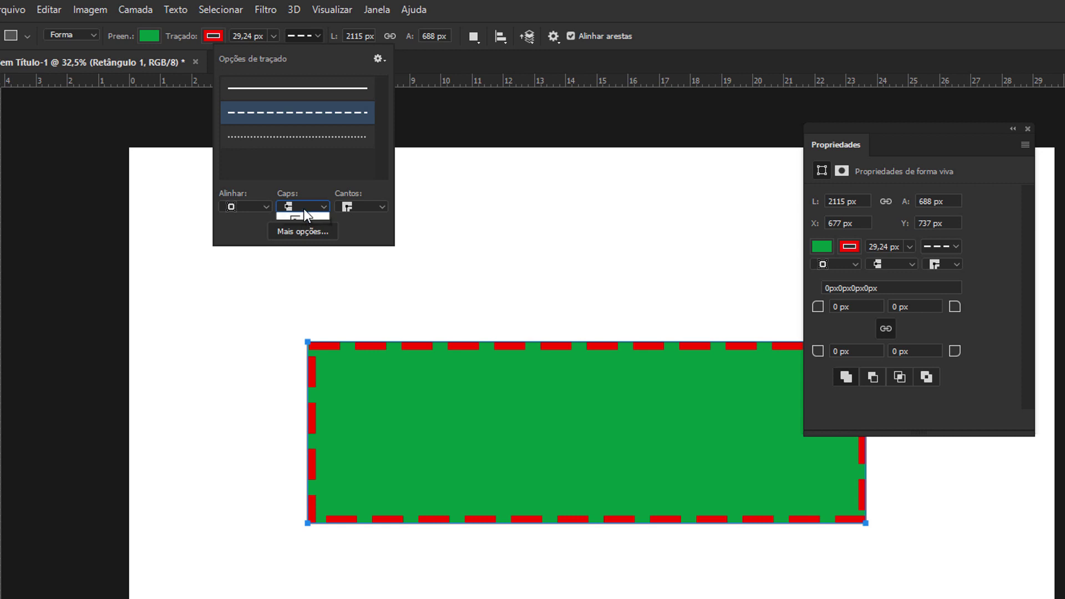
{"action": "left_click", "coordinate": [304, 207]}
{"action": "left_click", "coordinate": [305, 209]}
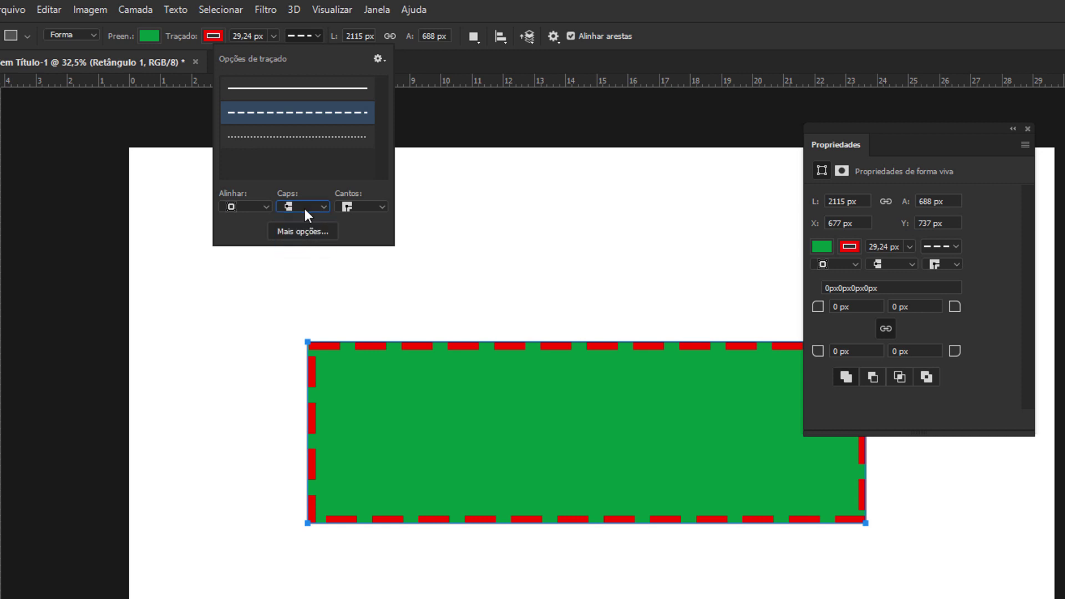
Try rounded and bevelled stroke corners, then restore sharp mitered corners.
{"action": "left_click", "coordinate": [360, 206]}
{"action": "left_click", "coordinate": [360, 233]}
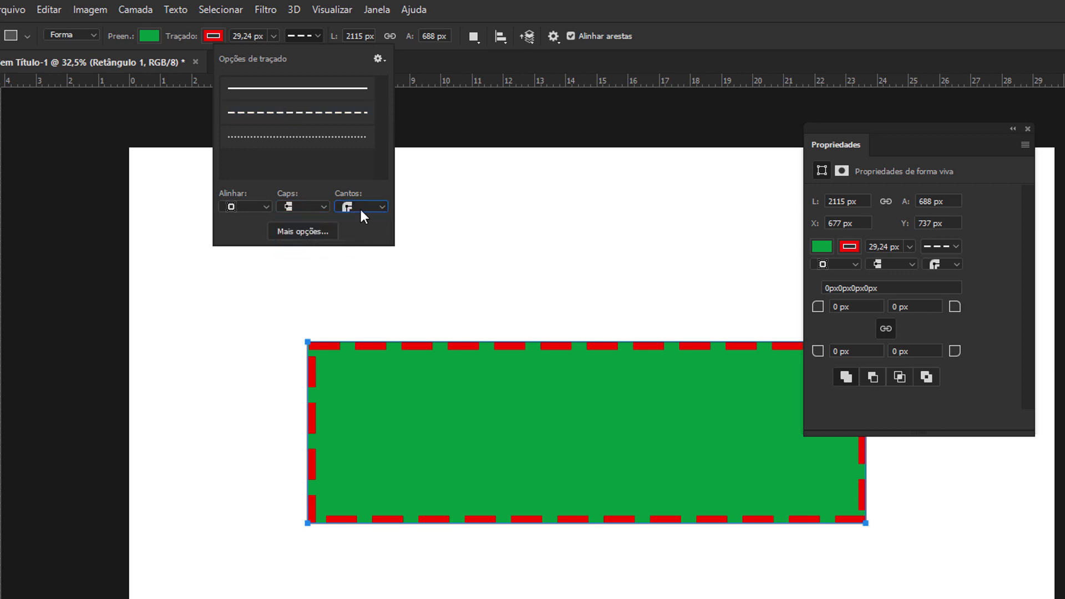
{"action": "left_click", "coordinate": [360, 206]}
{"action": "left_click", "coordinate": [356, 248]}
{"action": "left_click", "coordinate": [362, 206]}
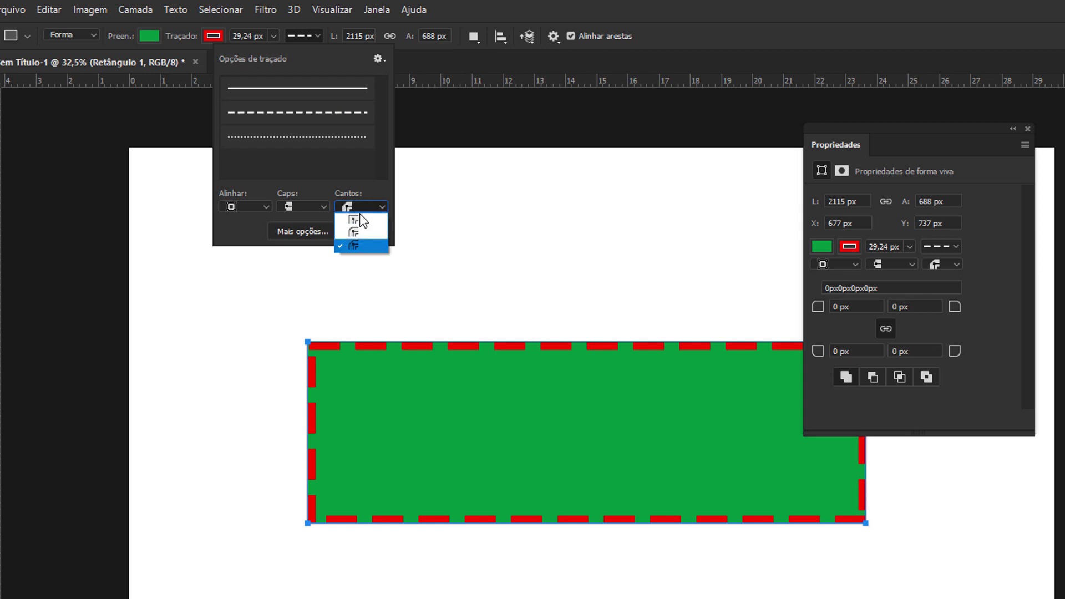
{"action": "left_click", "coordinate": [358, 219]}
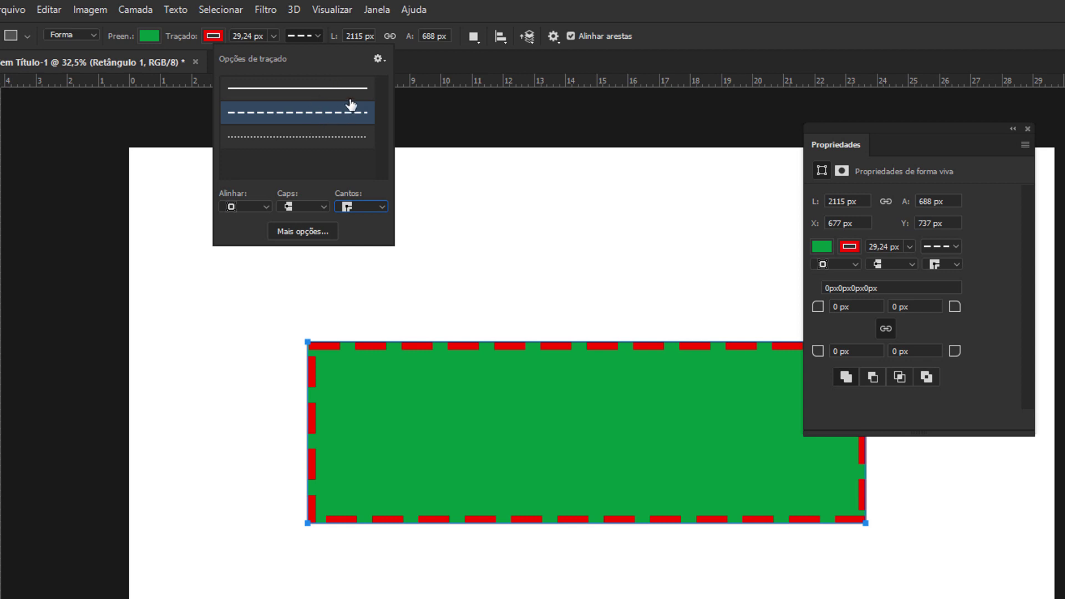
Open the full stroke settings and set the dash length to 8.
{"action": "left_click", "coordinate": [304, 230]}
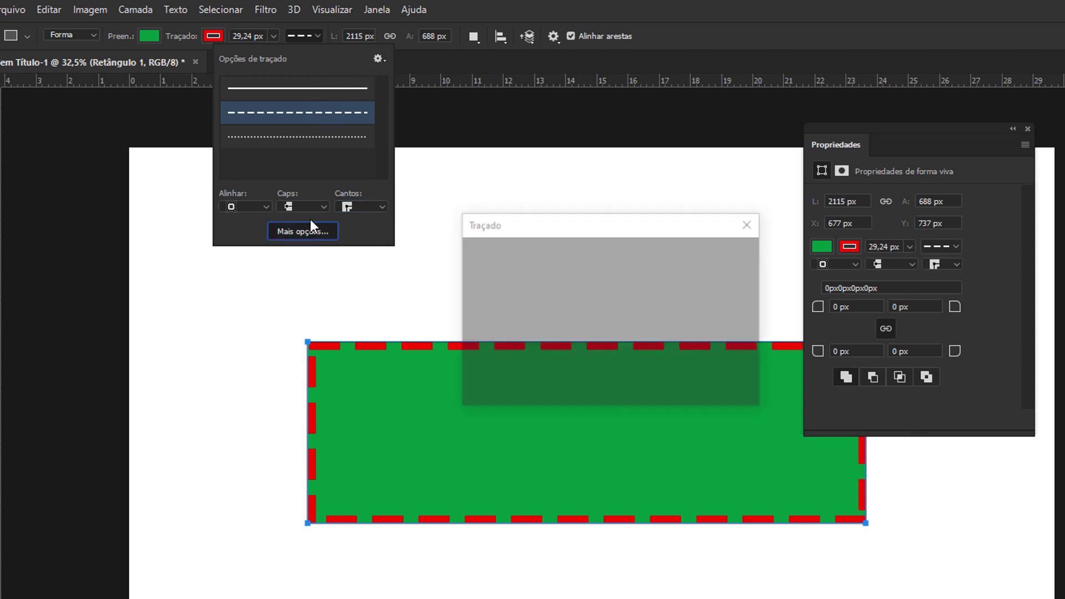
{"action": "left_click_drag", "start_coordinate": [552, 231], "coordinate": [542, 148]}
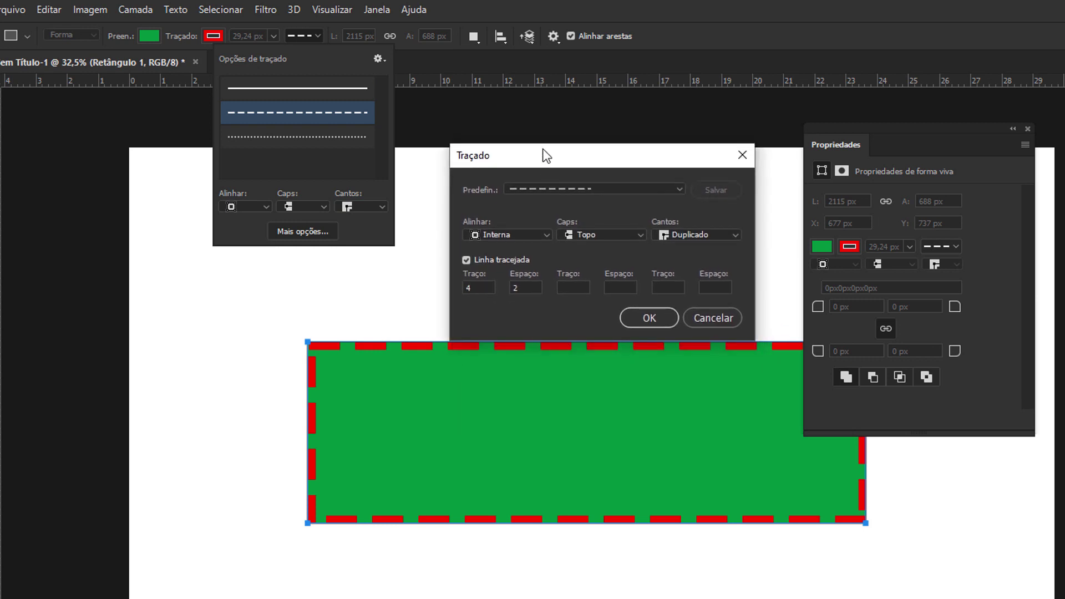
{"action": "left_click", "coordinate": [478, 272]}
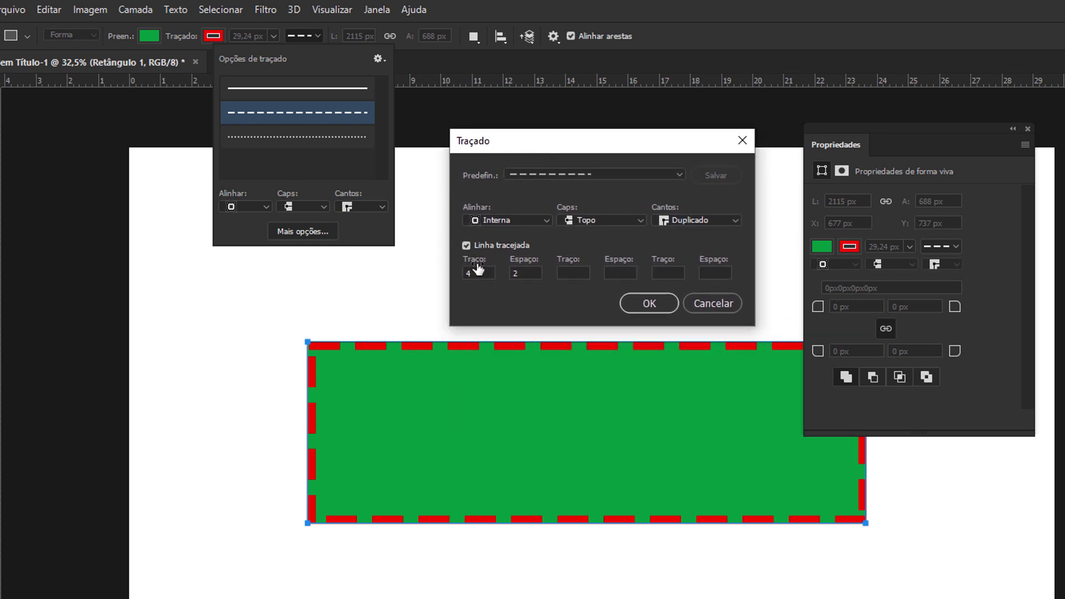
{"action": "left_click_drag", "start_coordinate": [485, 277], "coordinate": [448, 278]}
{"action": "type", "text": "8"}
{"action": "key", "text": "Return"}
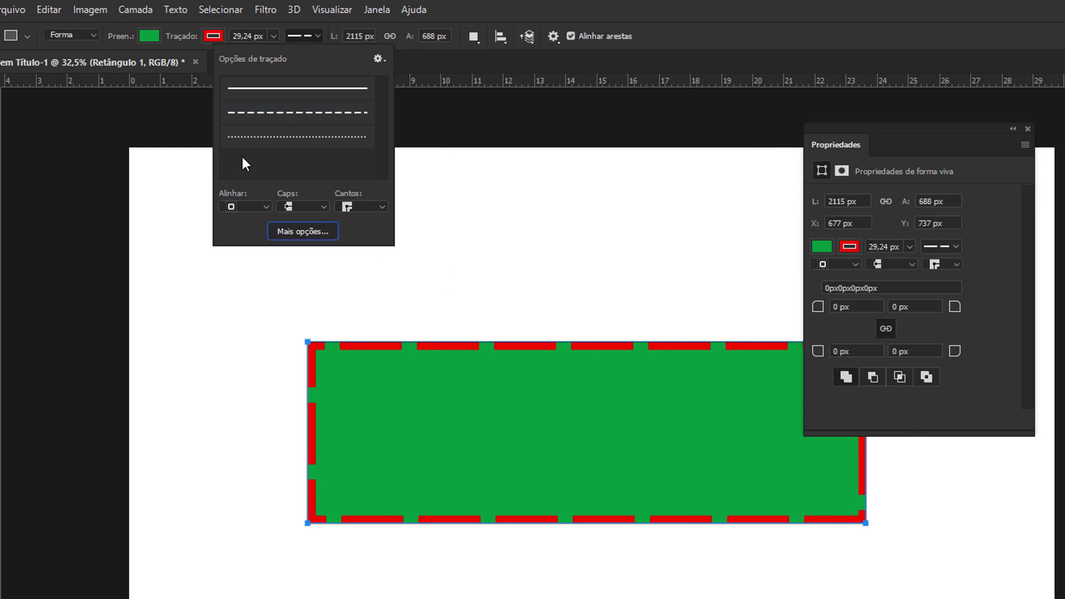
Adjust the dash length through 3 and 2, settling on 4 with gap 2.
{"action": "left_click", "coordinate": [318, 237]}
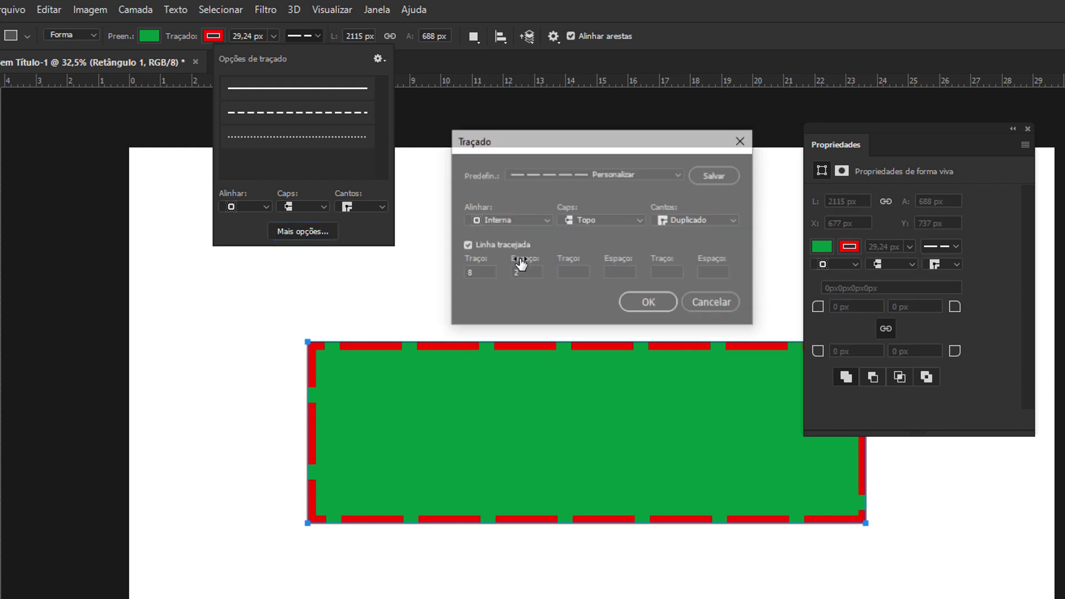
{"action": "left_click_drag", "start_coordinate": [483, 274], "coordinate": [463, 284]}
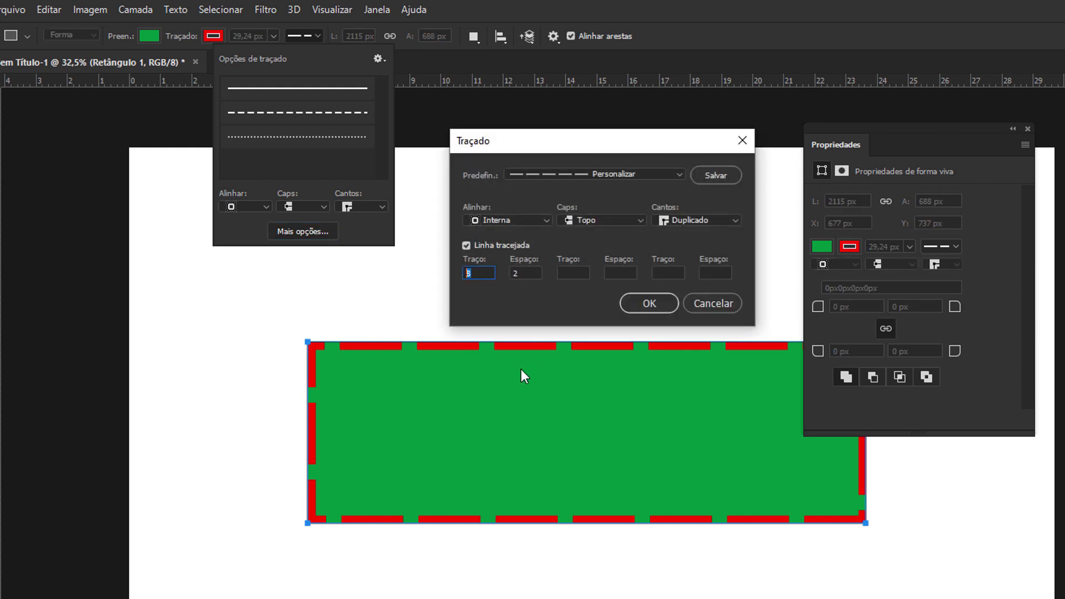
{"action": "type", "text": "4"}
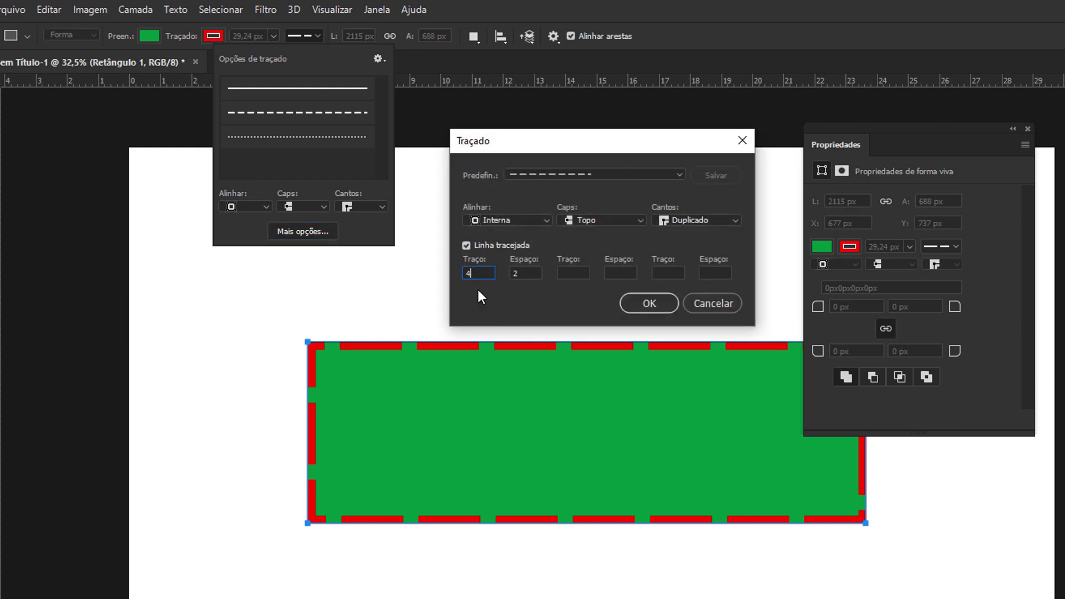
{"action": "key", "text": "BackSpace"}
{"action": "type", "text": "3"}
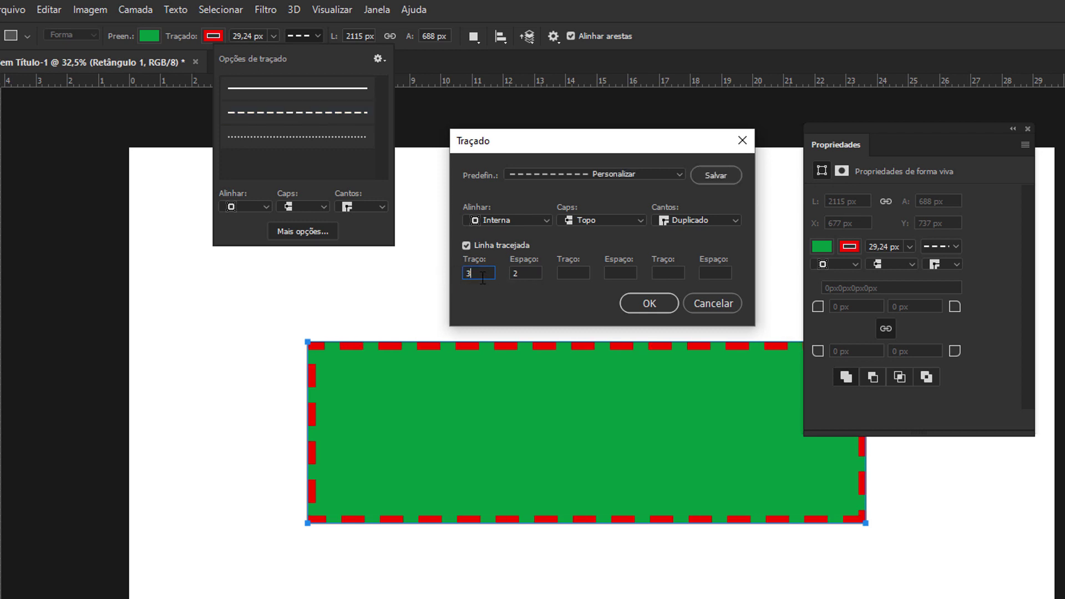
{"action": "left_click_drag", "start_coordinate": [486, 275], "coordinate": [412, 285]}
{"action": "key", "text": "Down"}
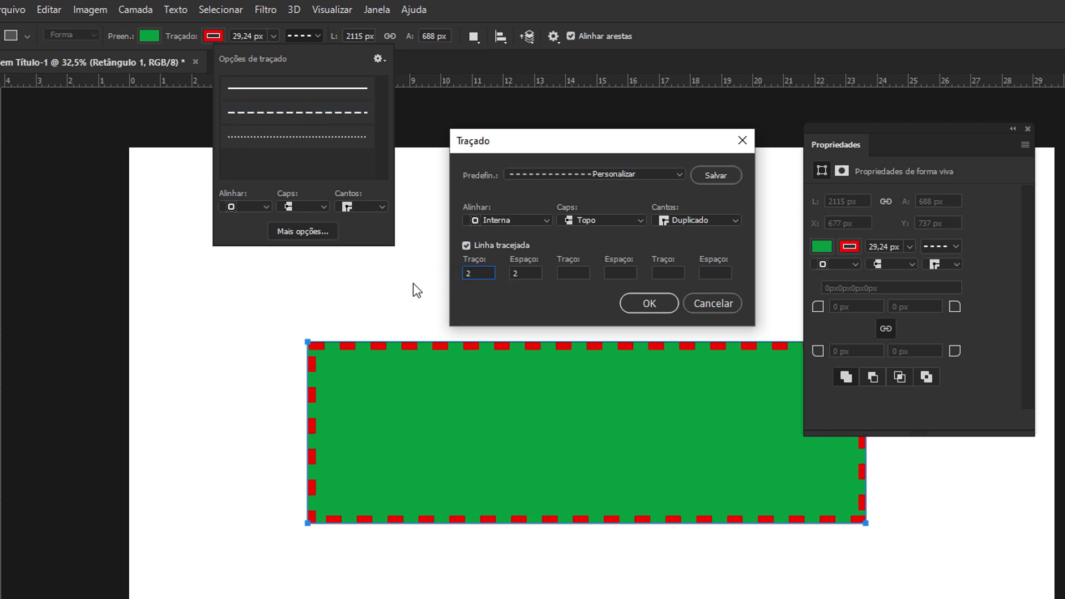
{"action": "type", "text": "1"}
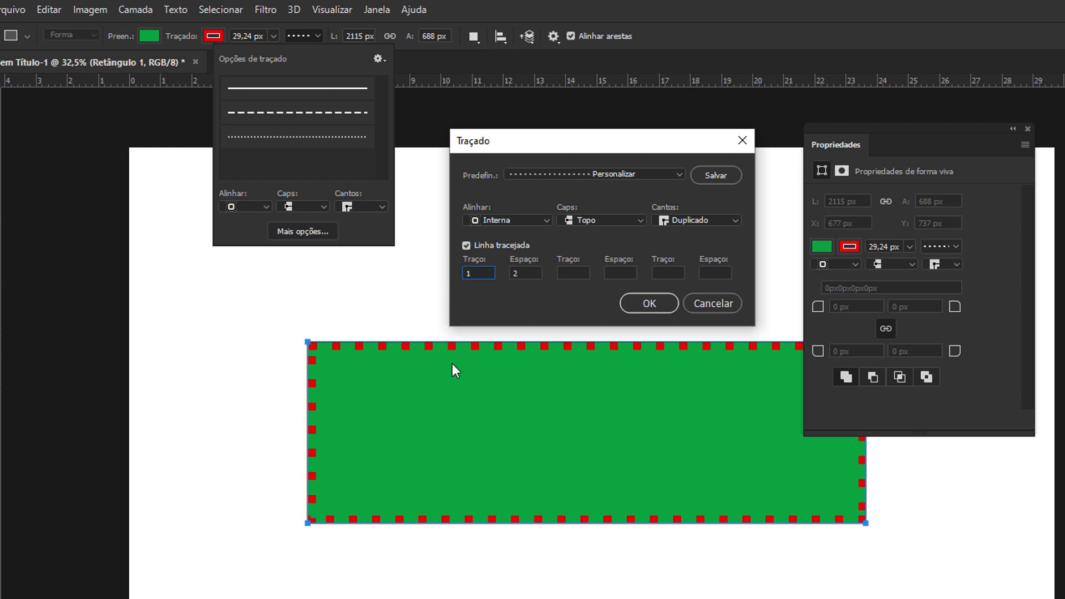
{"action": "left_click_drag", "start_coordinate": [480, 278], "coordinate": [437, 276]}
{"action": "type", "text": "4"}
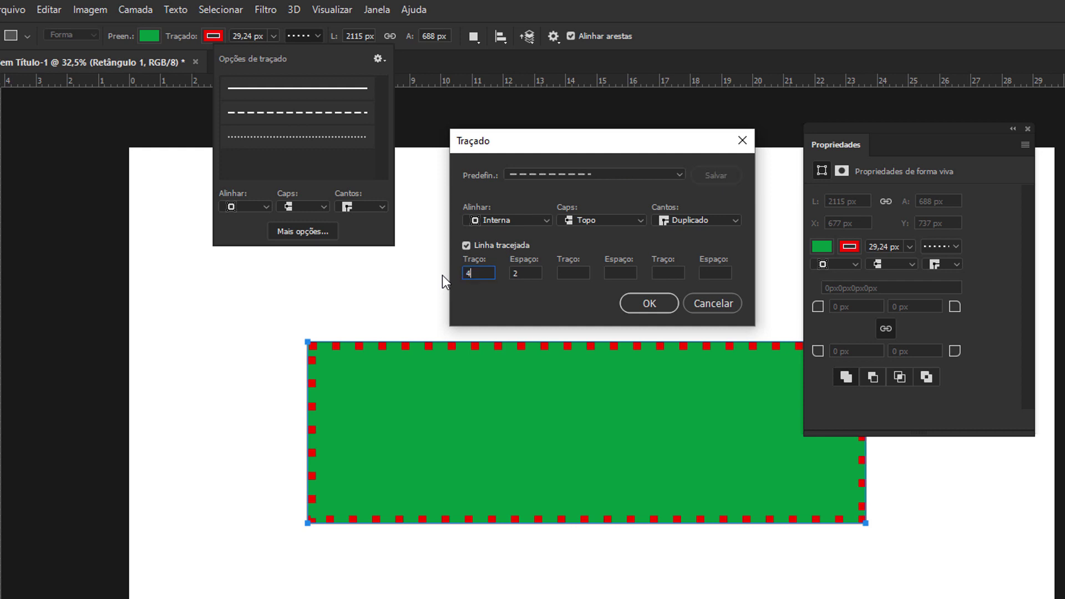
{"action": "key", "text": "Tab"}
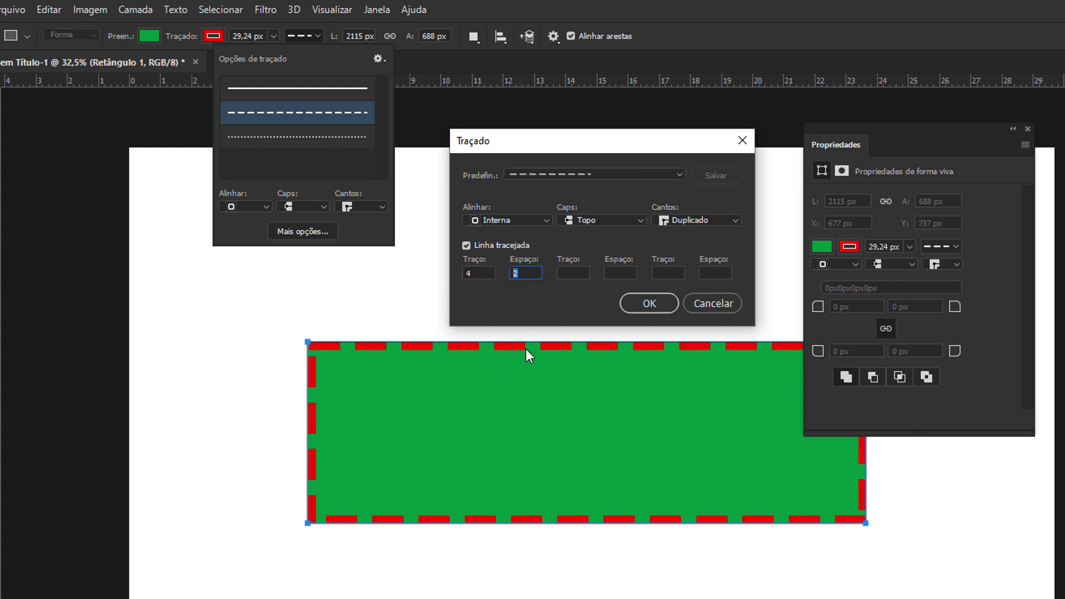
Try gap values of 4, 8 and 10, then set the gap back to 2.
{"action": "type", "text": "4"}
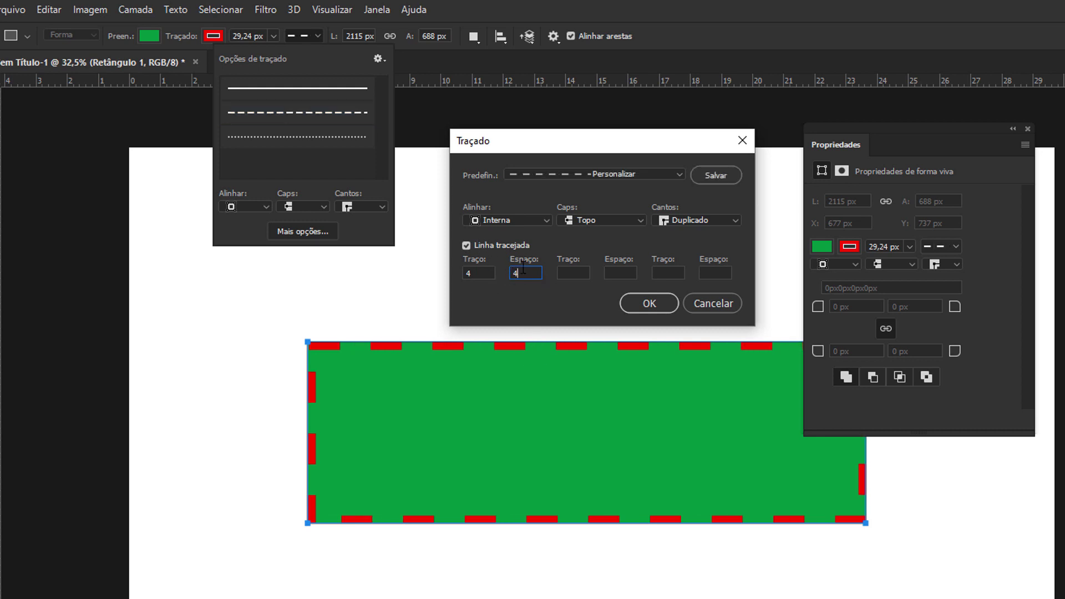
{"action": "key", "text": "BackSpace"}
{"action": "type", "text": "8"}
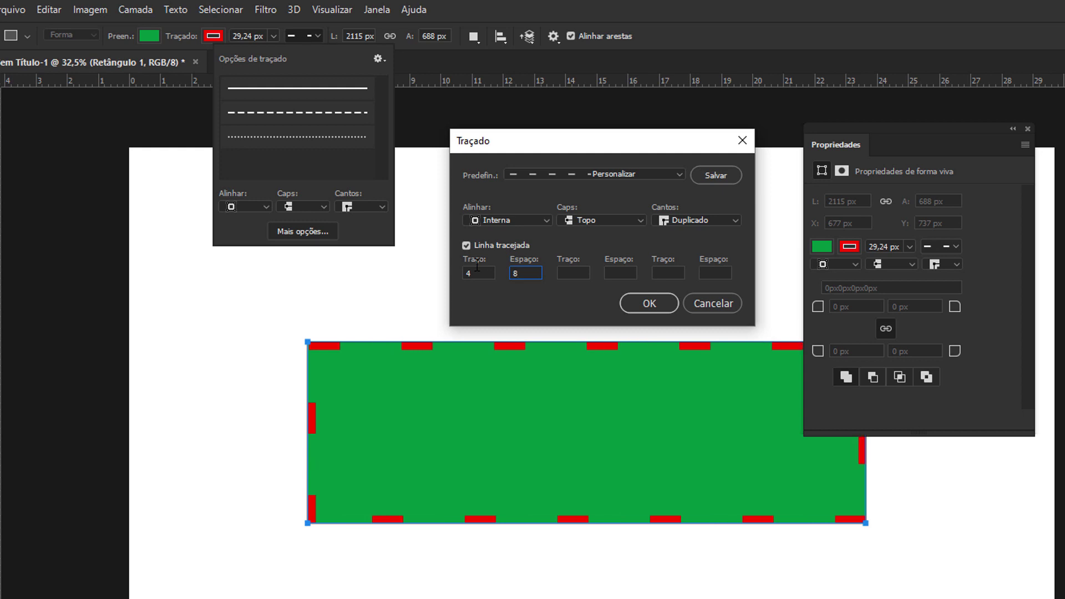
{"action": "type", "text": "10"}
{"action": "key", "text": "BackSpace"}
{"action": "key", "text": "BackSpace"}
{"action": "type", "text": "2"}
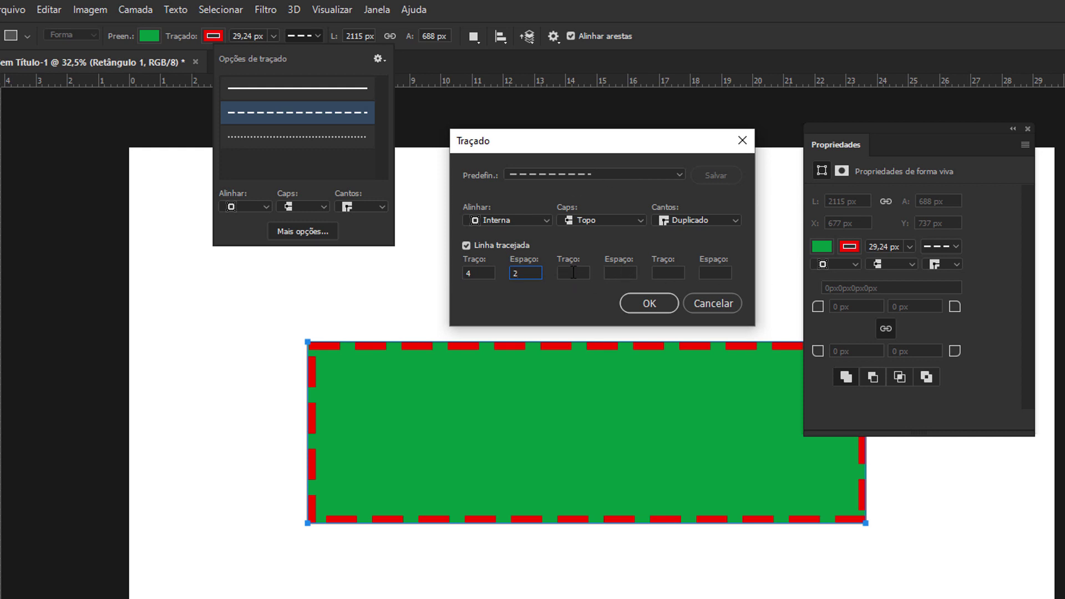
Set the dash length to 5, browse the dash presets, then cancel the Traçado dialog.
{"action": "left_click", "coordinate": [657, 175]}
{"action": "left_click", "coordinate": [681, 175]}
{"action": "double_click", "coordinate": [475, 273]}
{"action": "type", "text": "5"}
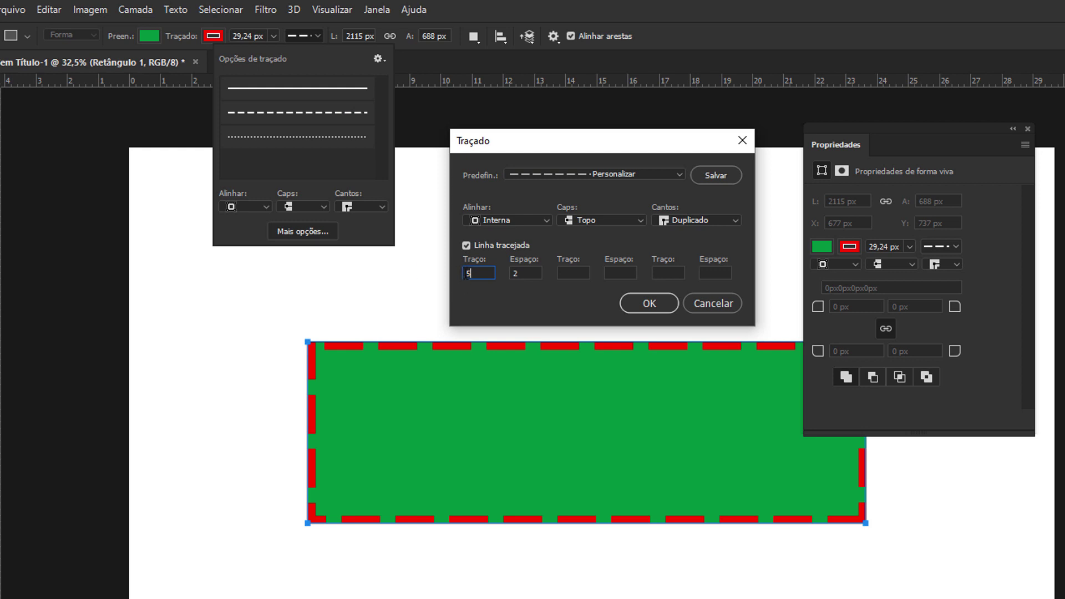
{"action": "left_click", "coordinate": [678, 175]}
{"action": "left_click", "coordinate": [714, 304]}
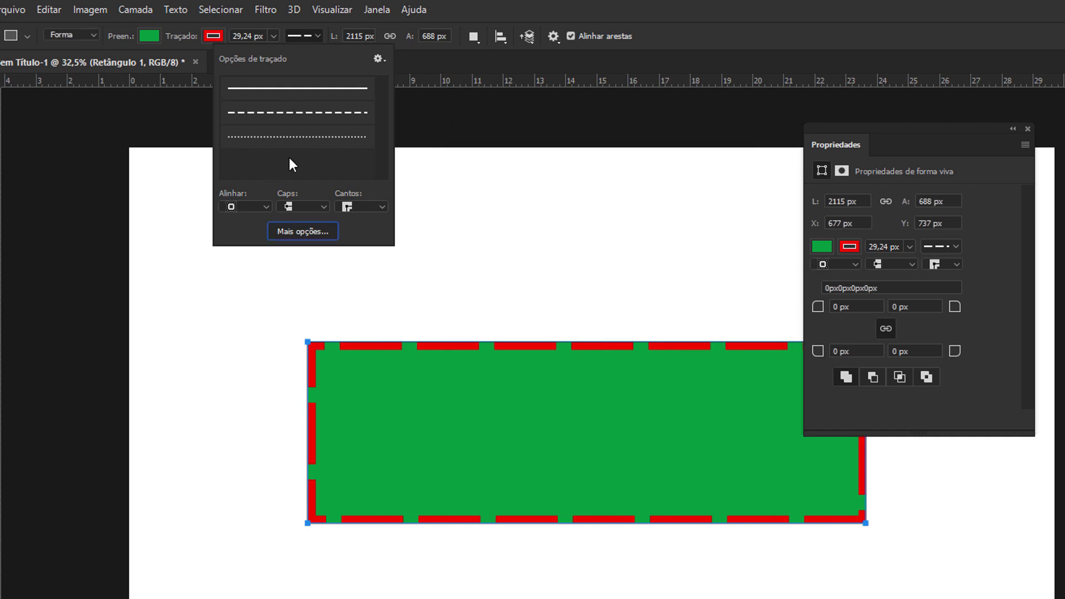
Set the rectangle width to 1000 px, then 2000 px, keeping the dashed stroke.
{"action": "left_click", "coordinate": [319, 35]}
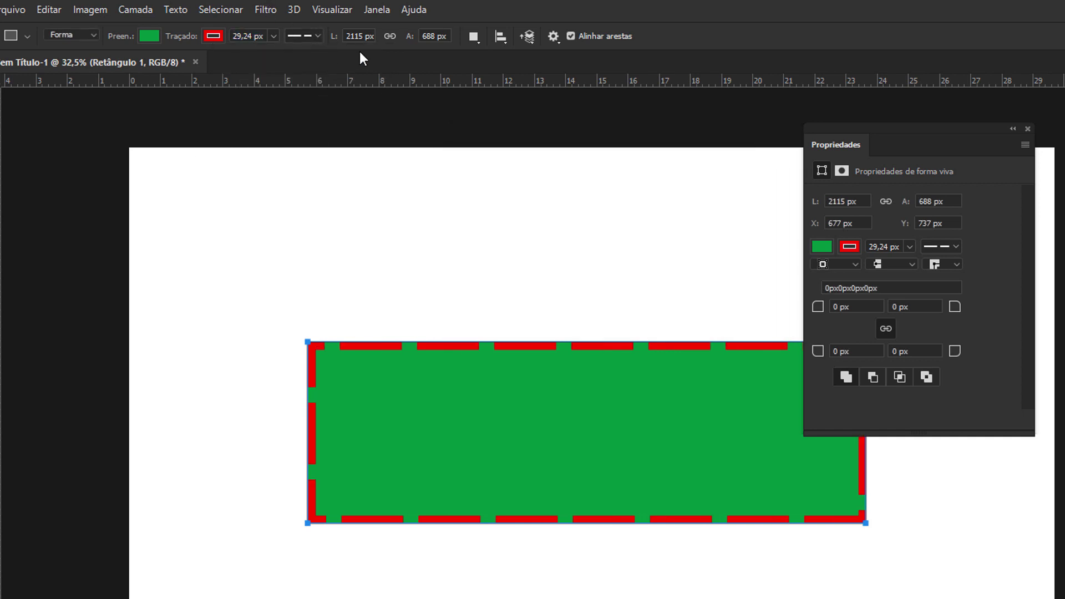
{"action": "left_click_drag", "start_coordinate": [351, 37], "coordinate": [379, 38]}
{"action": "left_click", "coordinate": [367, 39]}
{"action": "left_click_drag", "start_coordinate": [373, 36], "coordinate": [328, 36]}
{"action": "type", "text": "1000"}
{"action": "key", "text": "Return"}
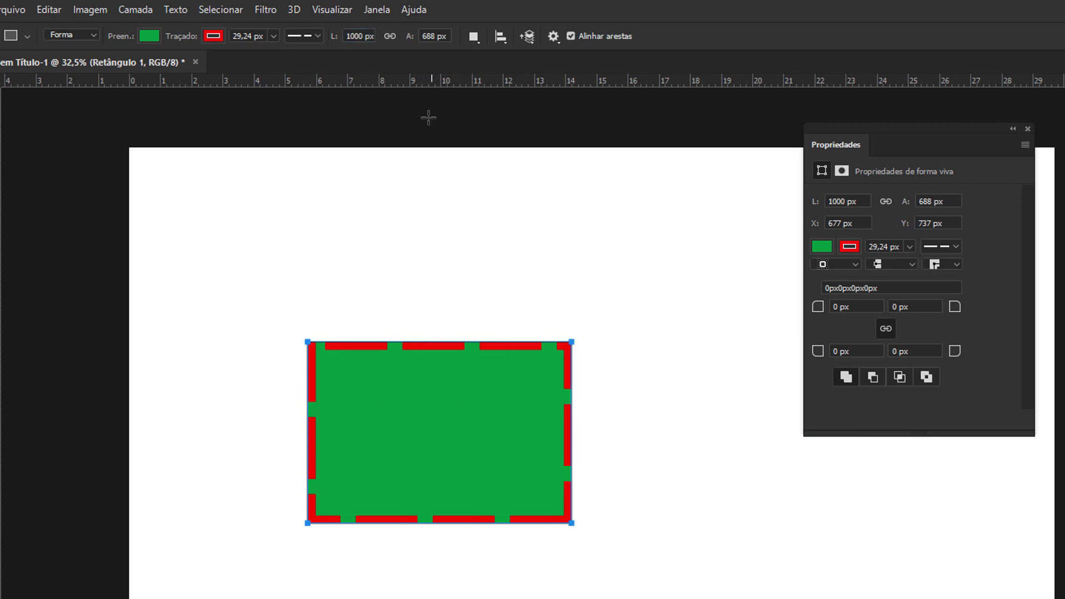
{"action": "left_click", "coordinate": [371, 38]}
{"action": "left_click", "coordinate": [317, 38]}
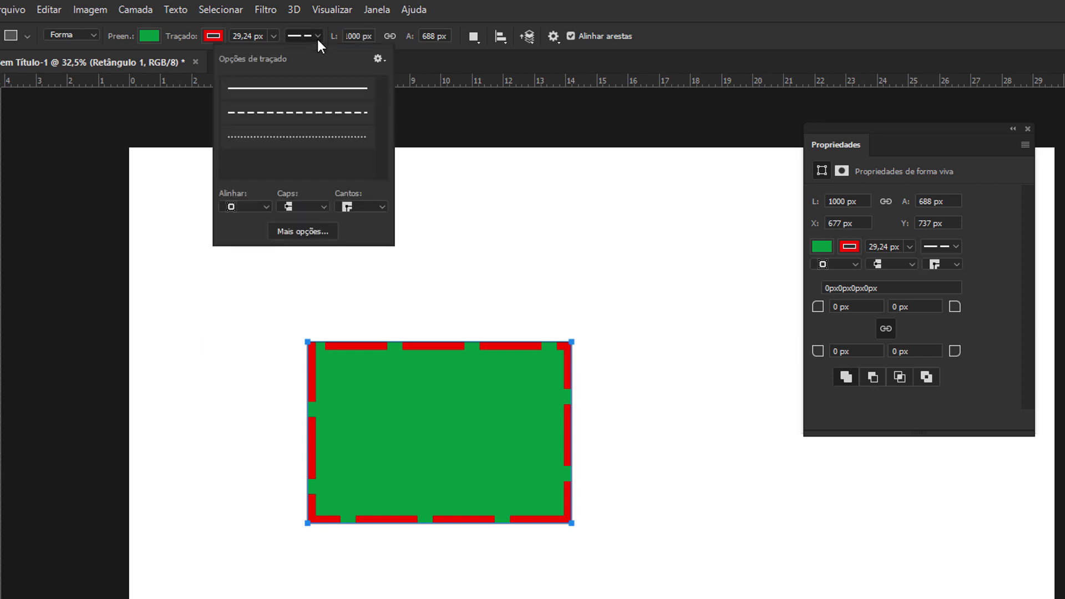
{"action": "left_click", "coordinate": [305, 115]}
{"action": "left_click", "coordinate": [370, 37]}
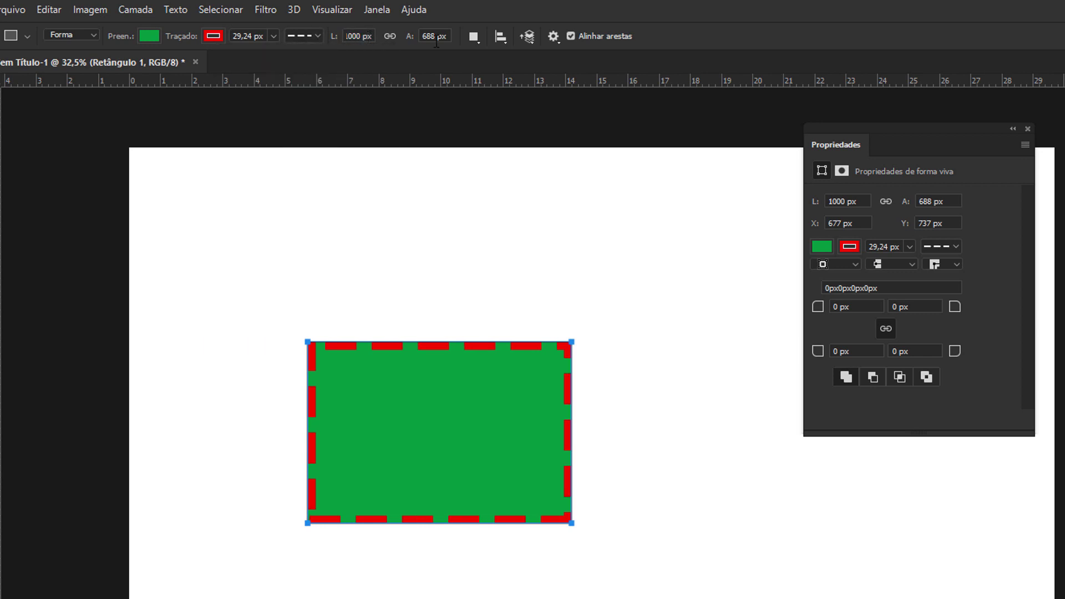
{"action": "left_click", "coordinate": [329, 37]}
{"action": "type", "text": "2000"}
{"action": "key", "text": "Return"}
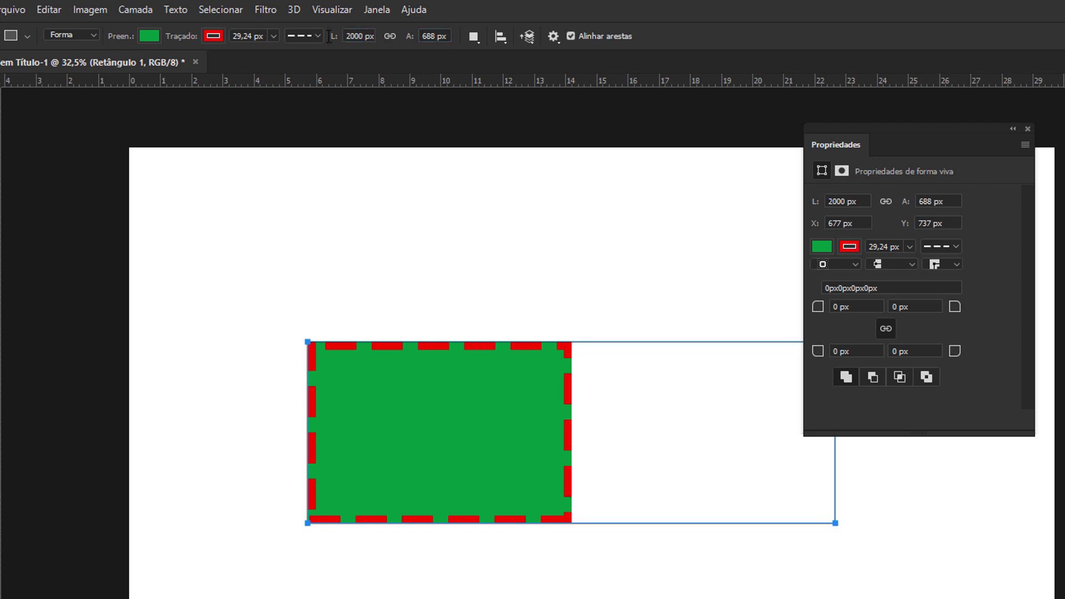
Link width and height, try a 3000 px width, then restore 2000 px.
{"action": "left_click", "coordinate": [391, 36]}
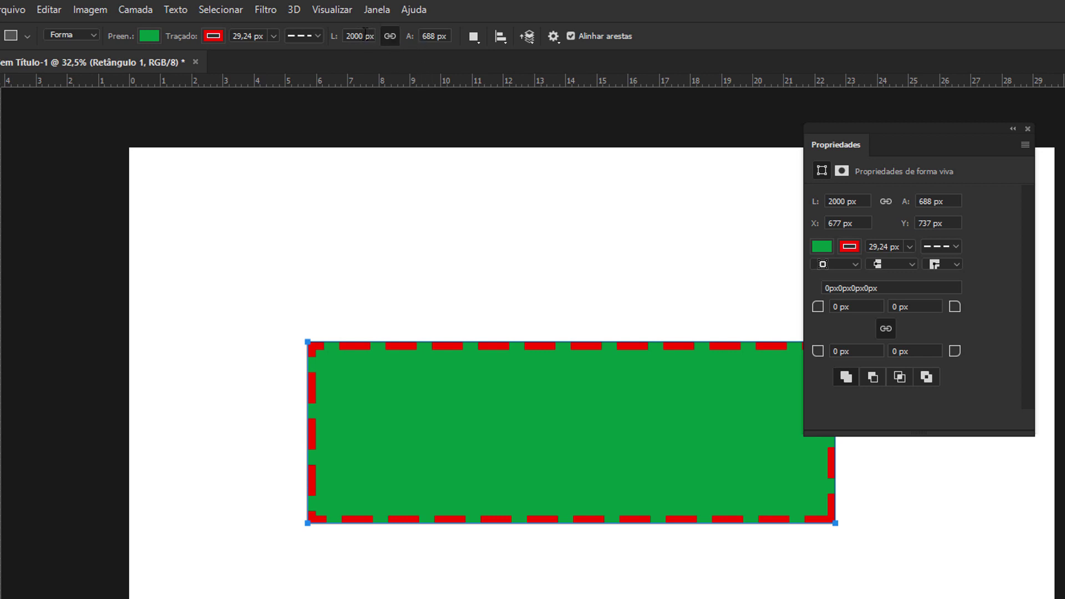
{"action": "left_click_drag", "start_coordinate": [347, 36], "coordinate": [373, 36]}
{"action": "type", "text": "300"}
{"action": "key", "text": "Return"}
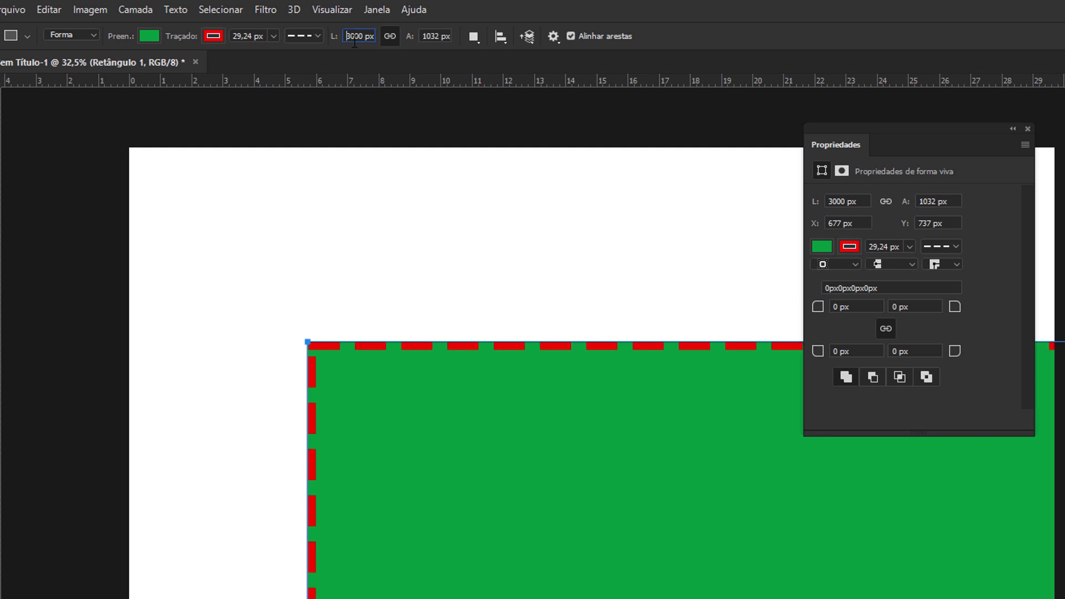
{"action": "double_click", "coordinate": [355, 41]}
{"action": "type", "text": "2000"}
{"action": "key", "text": "Return"}
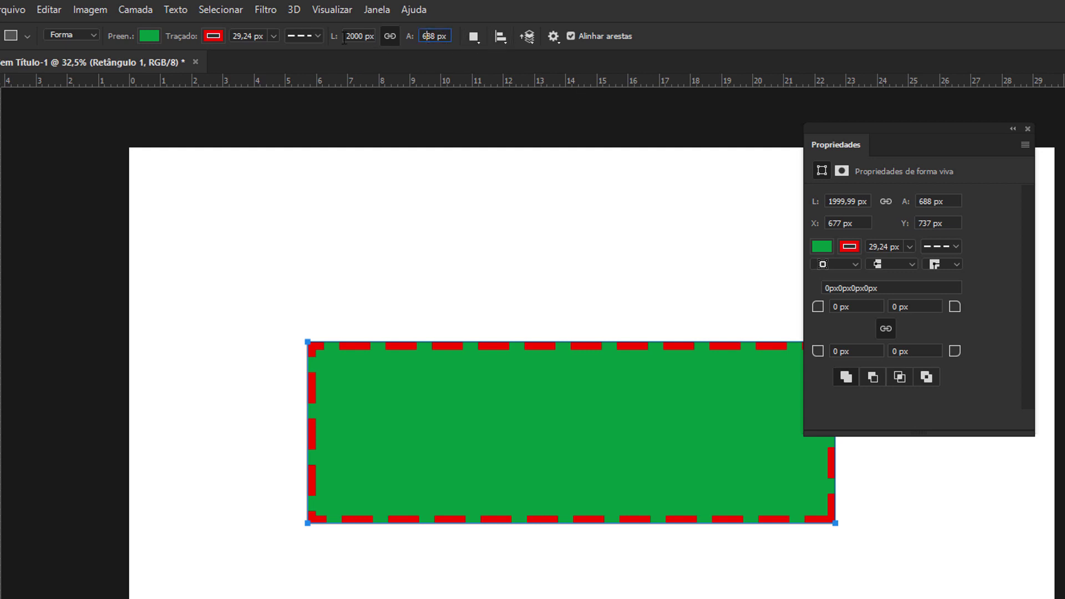
{"action": "left_click", "coordinate": [473, 37]}
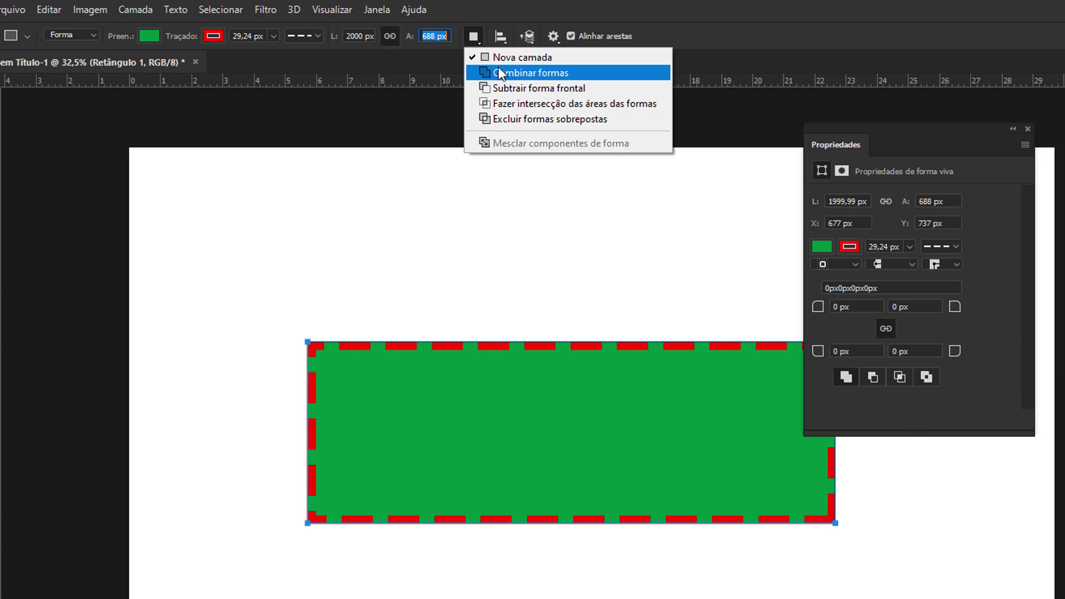
Set the path operation to Nova camada so the next shape gets its own layer.
{"action": "left_click", "coordinate": [478, 34]}
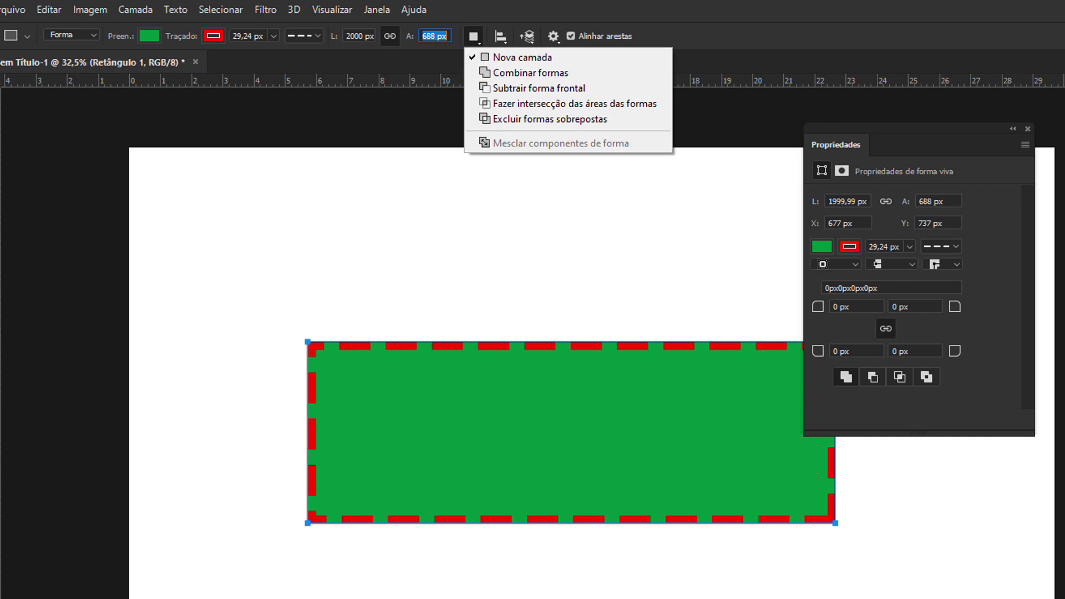
{"action": "left_click", "coordinate": [434, 192]}
{"action": "left_click_drag", "start_coordinate": [442, 206], "coordinate": [659, 413]}
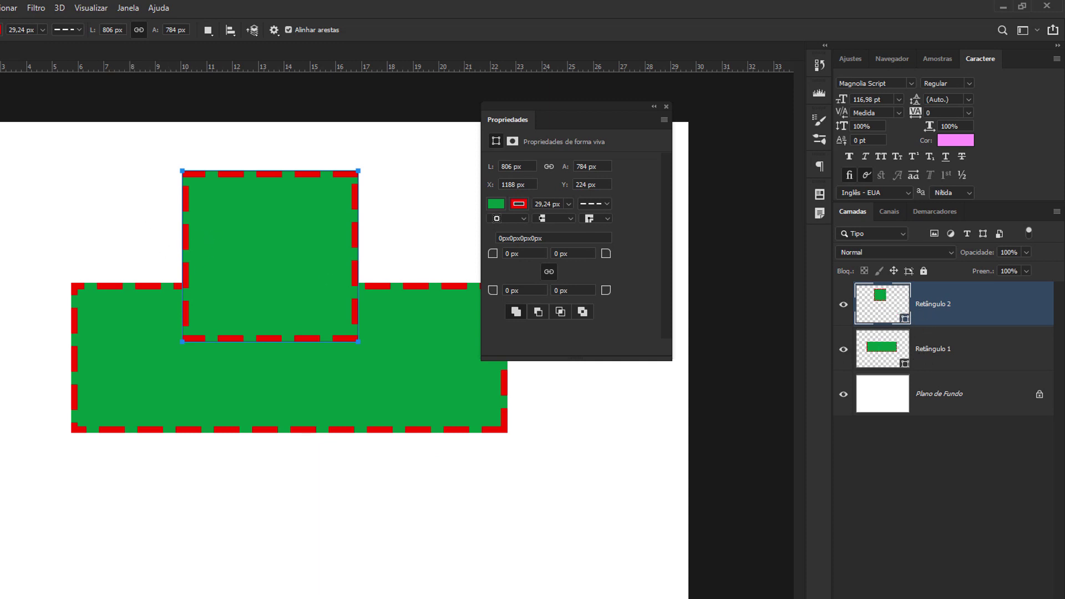
{"action": "key", "text": "v"}
{"action": "left_click_drag", "start_coordinate": [257, 280], "coordinate": [257, 308]}
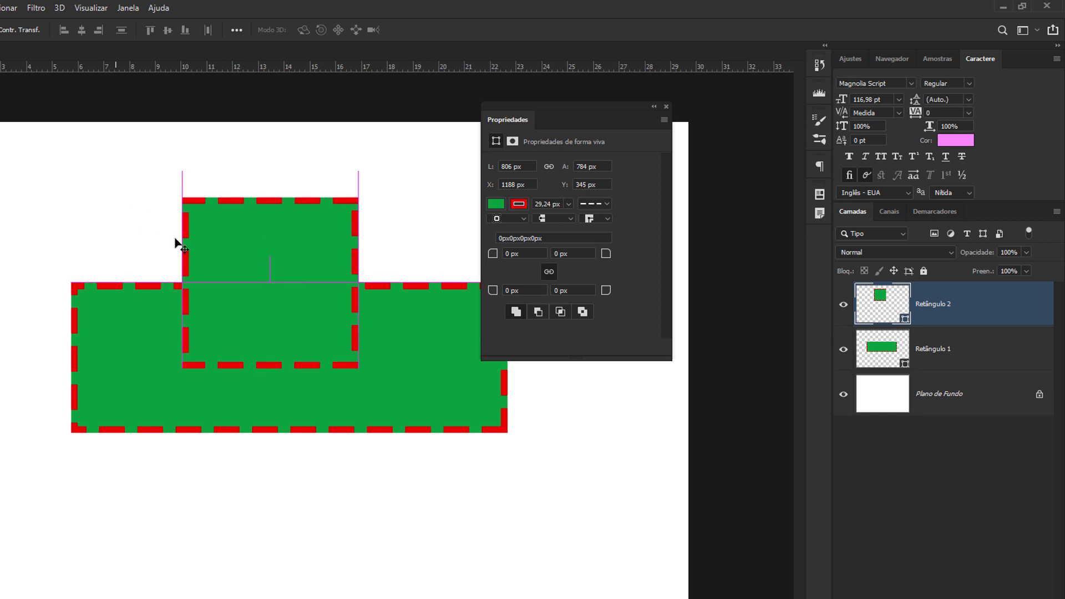
{"action": "mouse_move", "coordinate": [234, 311]}
{"action": "left_mouse_down"}
{"action": "mouse_move", "coordinate": [155, 333]}
{"action": "mouse_move", "coordinate": [320, 317]}
{"action": "left_mouse_up"}
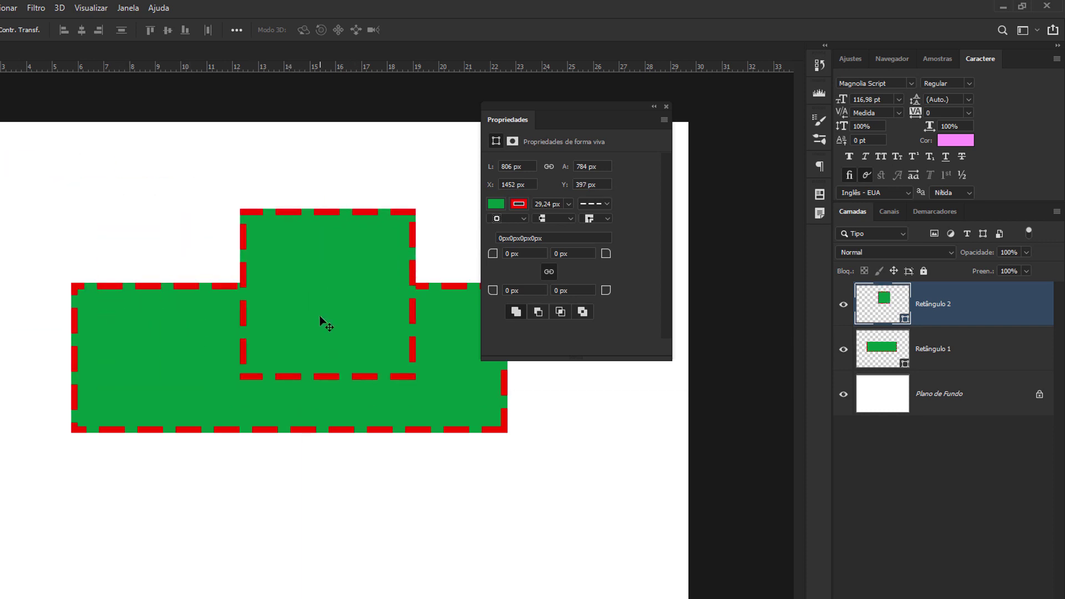
{"action": "key", "text": "Delete"}
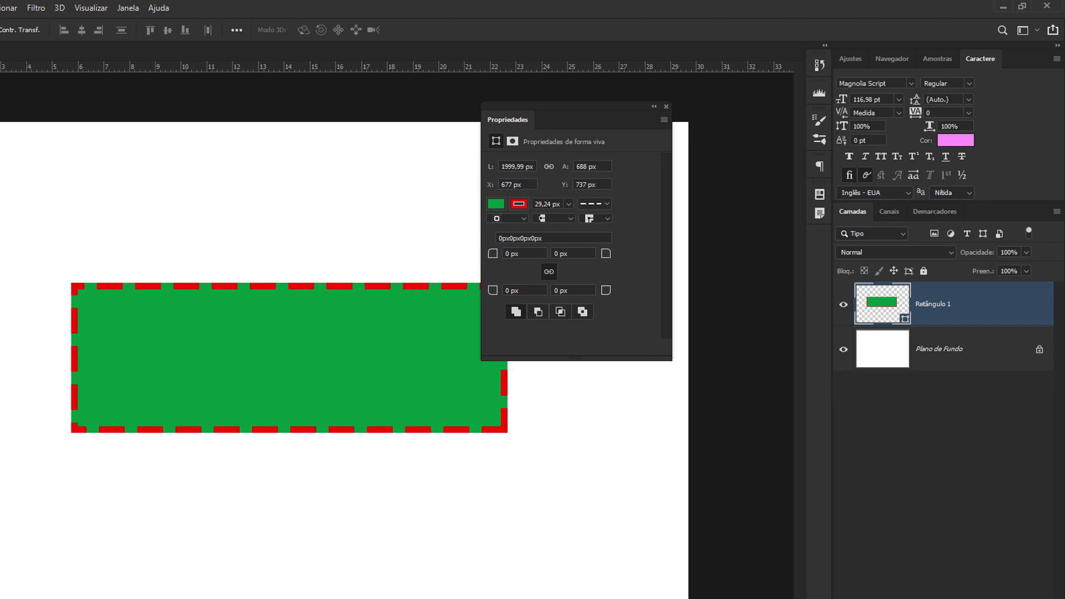
{"action": "key", "text": "u"}
{"action": "left_click", "coordinate": [211, 36]}
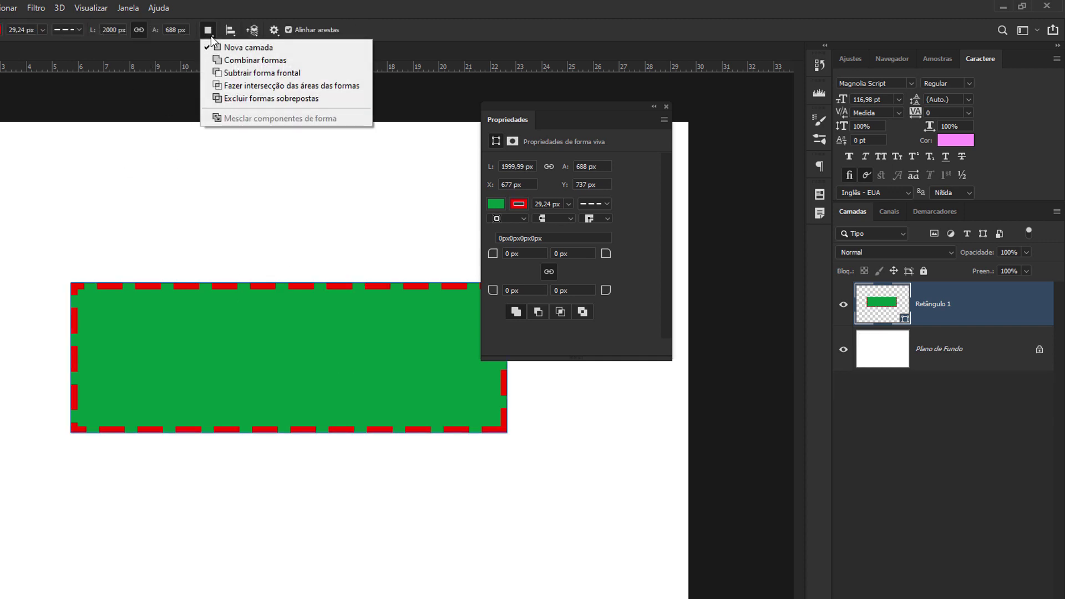
{"action": "left_click", "coordinate": [242, 60]}
{"action": "left_click_drag", "start_coordinate": [189, 183], "coordinate": [374, 318]}
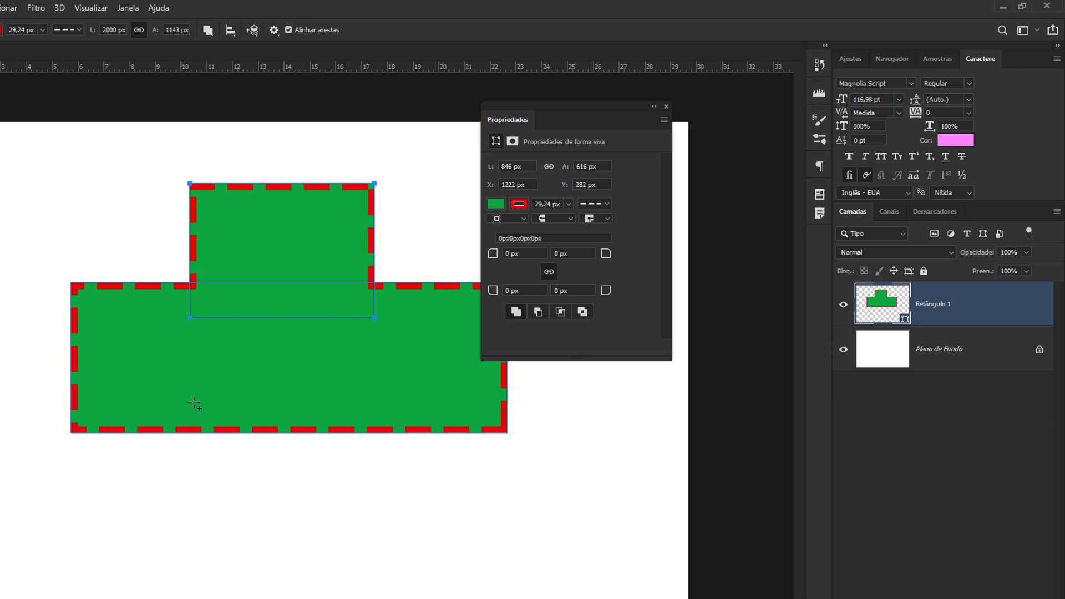
{"action": "left_click_drag", "start_coordinate": [191, 402], "coordinate": [375, 548]}
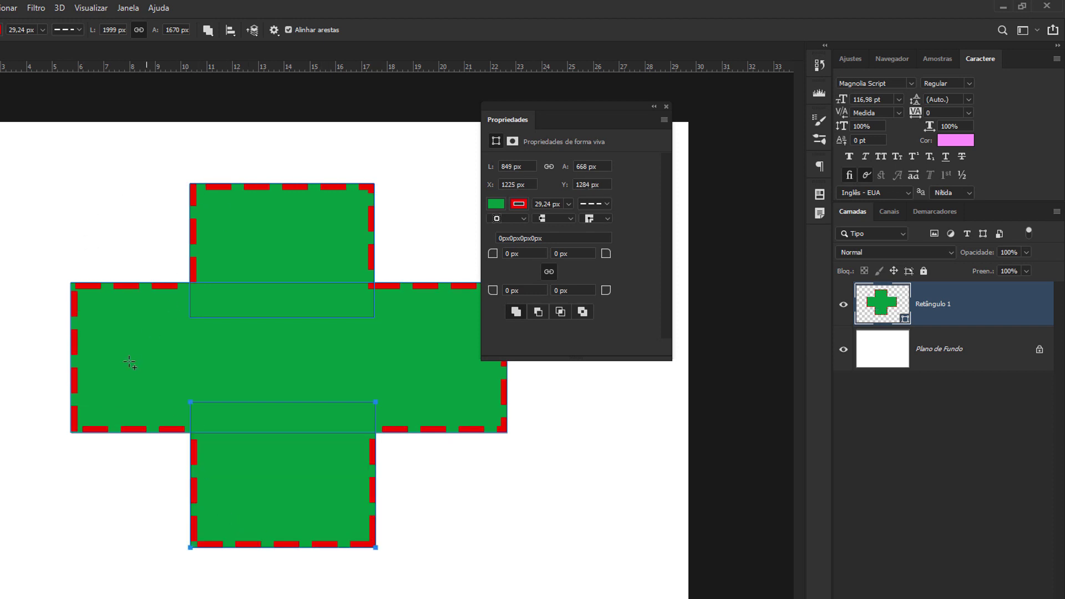
{"action": "left_click_drag", "start_coordinate": [0, 211], "coordinate": [131, 330]}
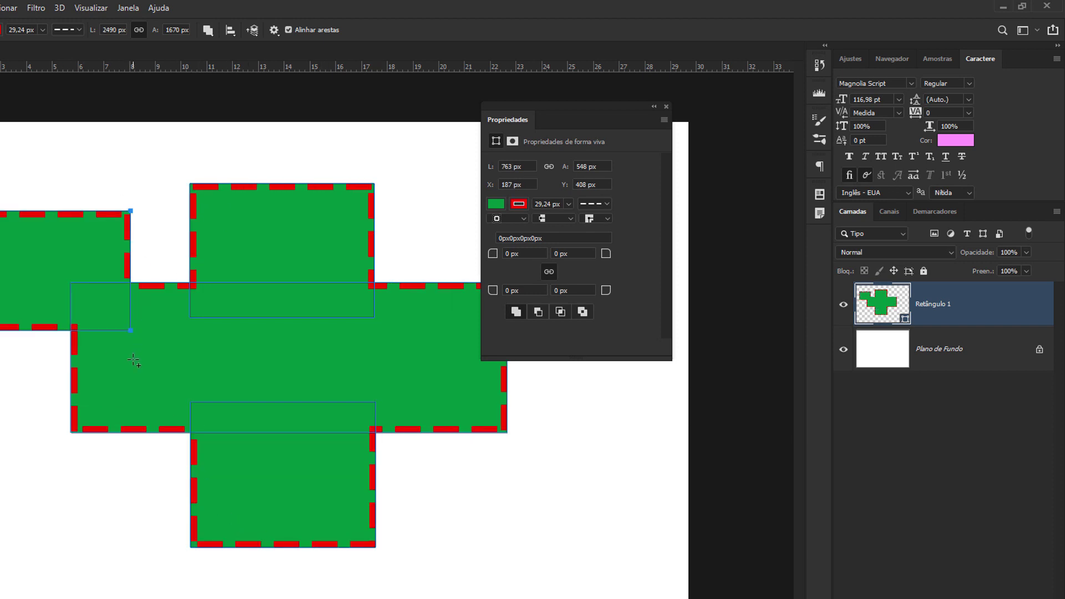
{"action": "key", "text": "v"}
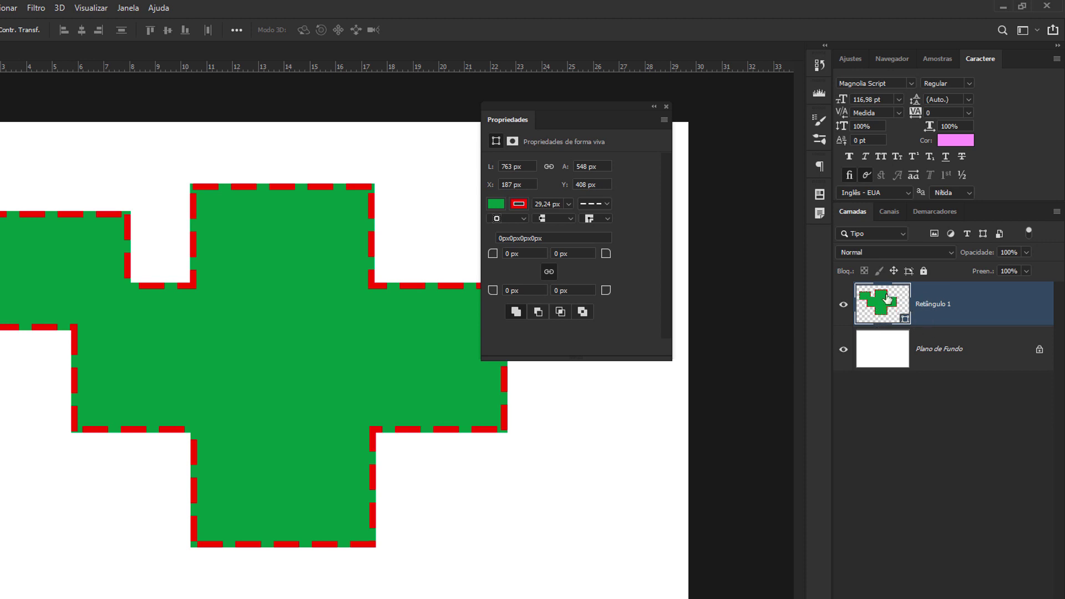
{"action": "key", "text": "ctrl+z"}
{"action": "key", "text": "ctrl+z"}
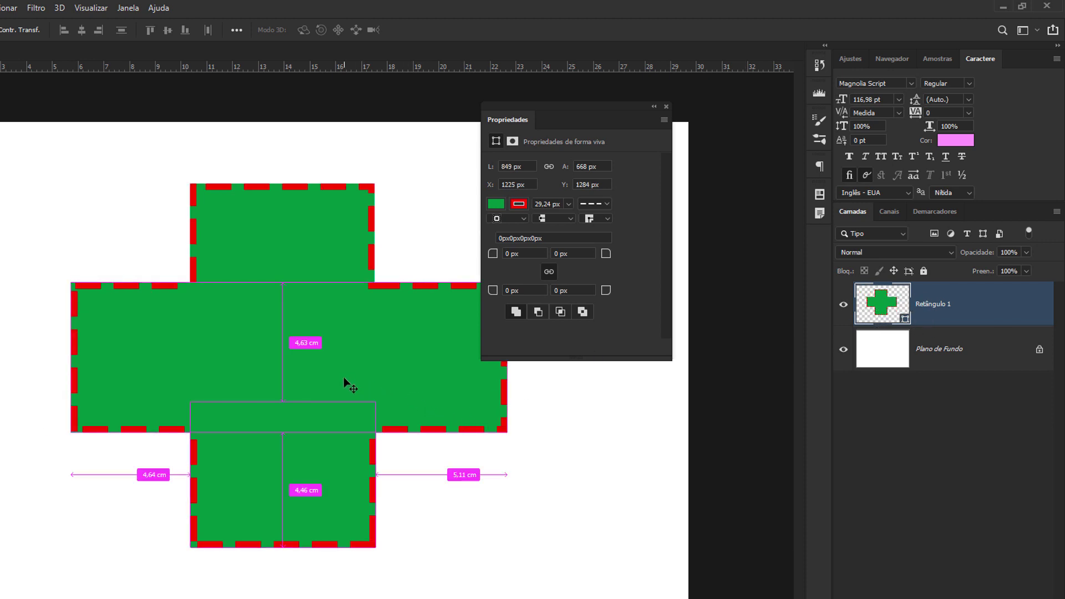
{"action": "key", "text": "ctrl+z"}
{"action": "key", "text": "ctrl+z"}
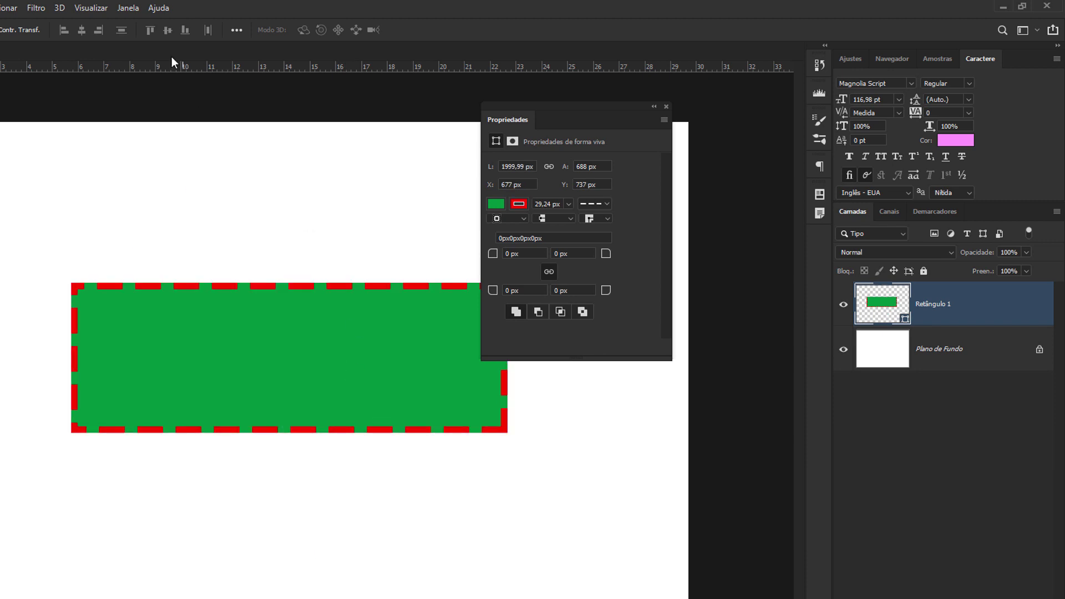
Return to the Rectangle tool and set its path operation to Subtract Front Shape.
{"action": "key", "text": "u"}
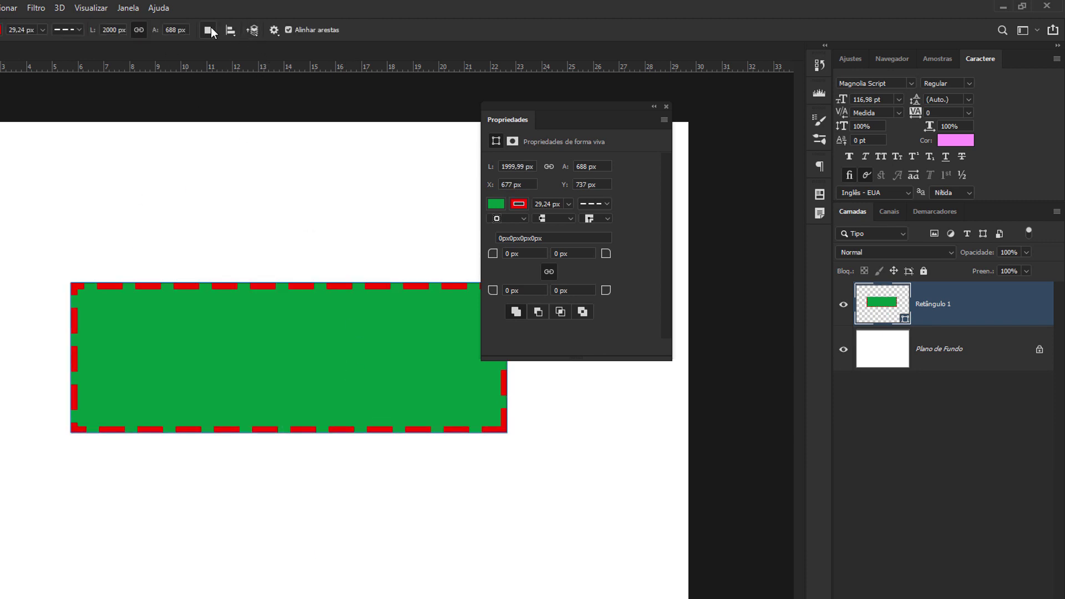
{"action": "left_click", "coordinate": [209, 30]}
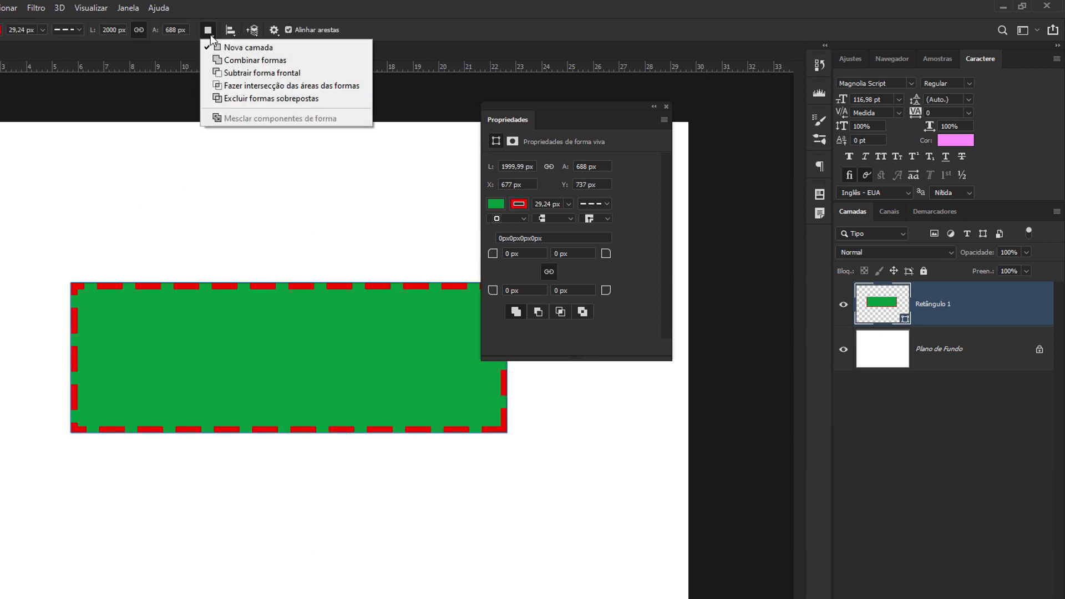
{"action": "left_click", "coordinate": [259, 72]}
Cut four trial rectangles from the green shape, then undo the last two cuts.
{"action": "mouse_move", "coordinate": [1, 196]}
{"action": "left_mouse_down"}
{"action": "mouse_move", "coordinate": [177, 342]}
{"action": "mouse_move", "coordinate": [206, 349]}
{"action": "left_mouse_up"}
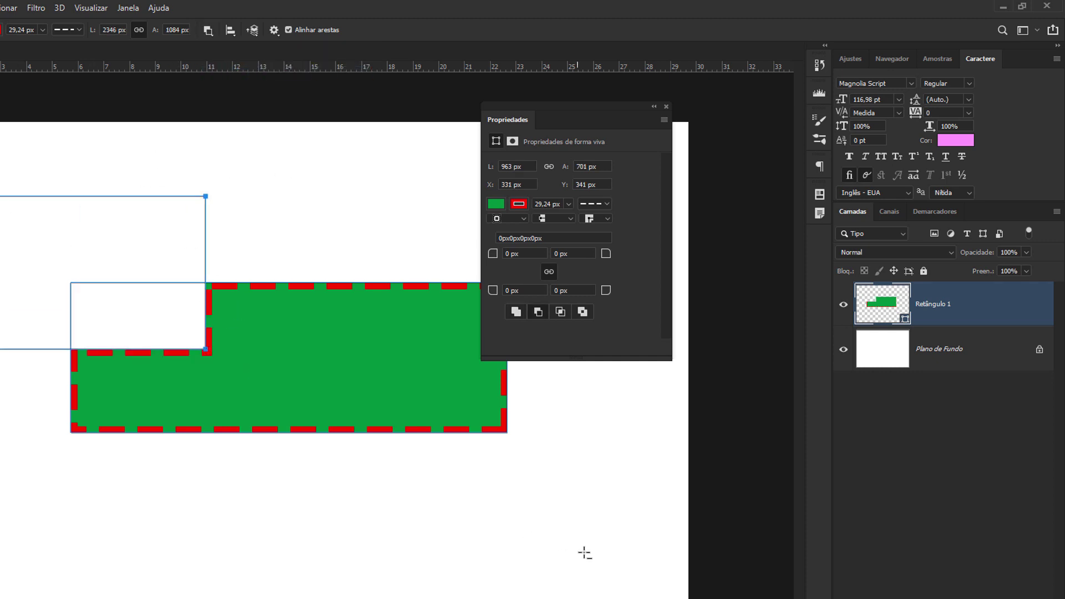
{"action": "left_click_drag", "start_coordinate": [585, 552], "coordinate": [328, 369]}
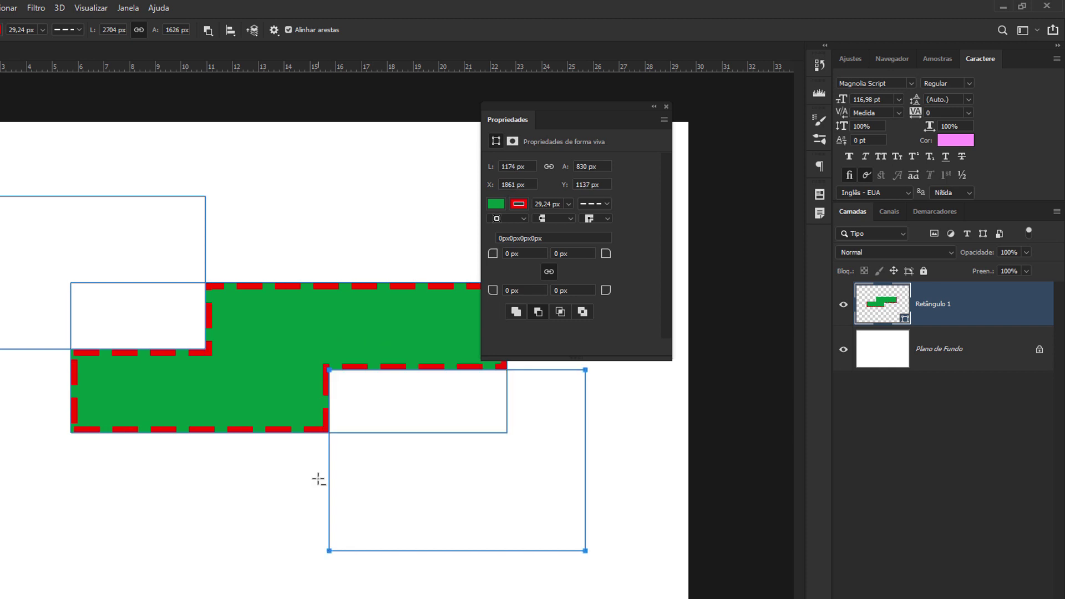
{"action": "mouse_move", "coordinate": [1, 431]}
{"action": "left_mouse_down"}
{"action": "mouse_move", "coordinate": [215, 383]}
{"action": "mouse_move", "coordinate": [215, 549]}
{"action": "left_mouse_up"}
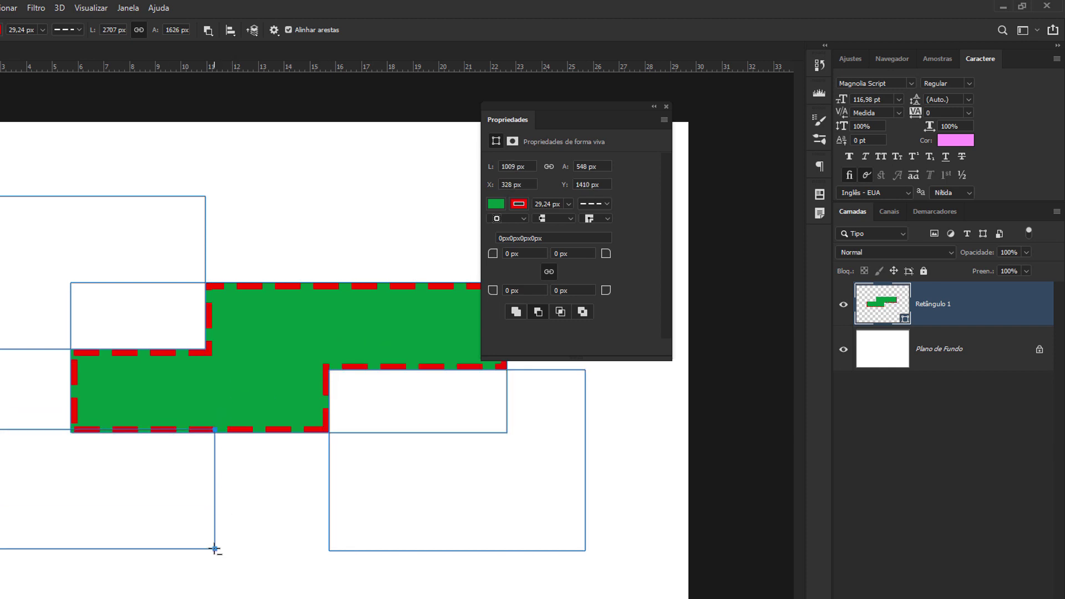
{"action": "left_click_drag", "start_coordinate": [268, 227], "coordinate": [299, 368]}
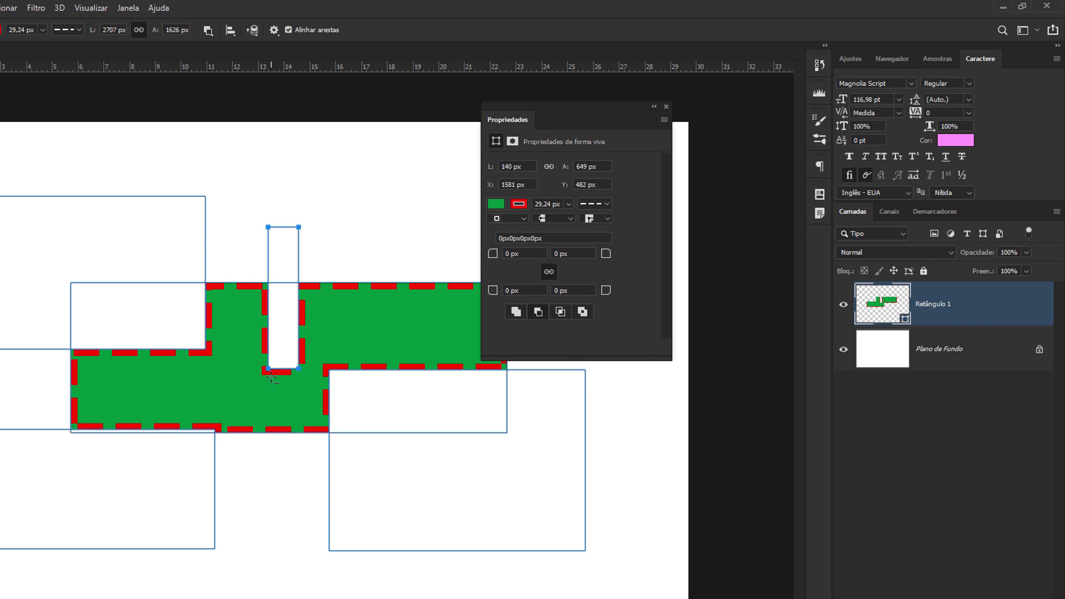
{"action": "key", "text": "ctrl+z"}
{"action": "key", "text": "ctrl+z"}
{"action": "key", "text": "ctrl+z"}
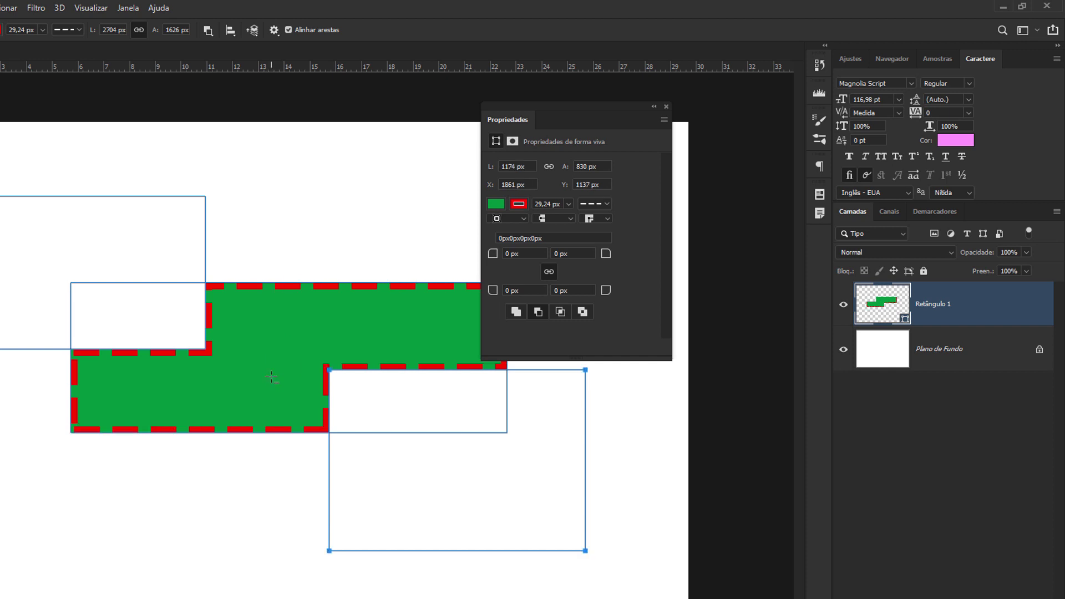
{"action": "key", "text": "ctrl+z"}
{"action": "key", "text": "ctrl+z"}
{"action": "key", "text": "ctrl+z"}
{"action": "key", "text": "ctrl+z"}
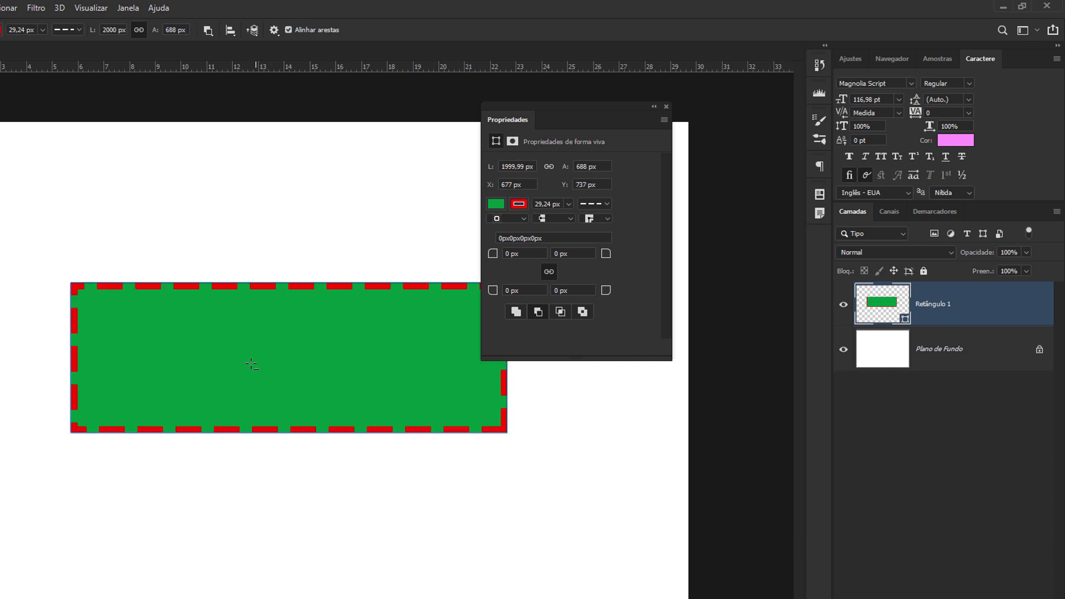
Try Intersect Shape Areas with a rectangle over the green shape's left part, then undo it.
{"action": "left_click", "coordinate": [207, 33]}
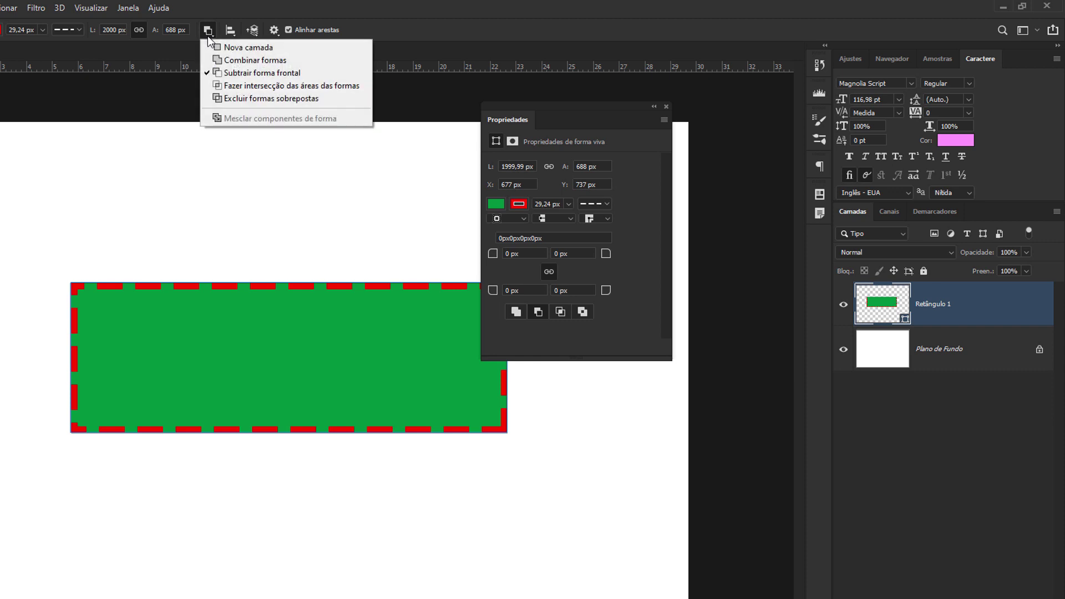
{"action": "left_click", "coordinate": [257, 88]}
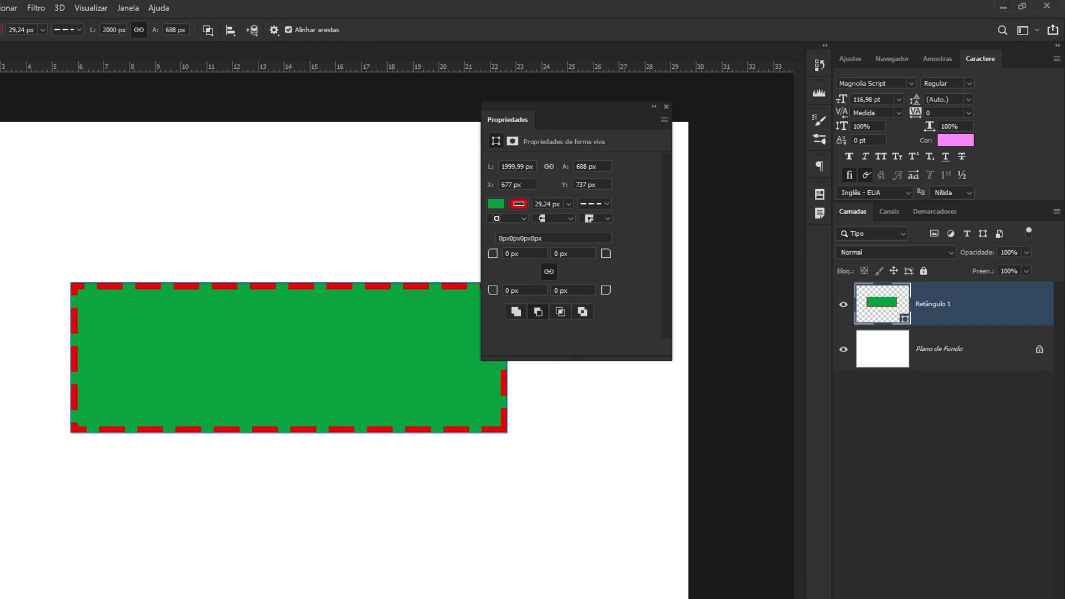
{"action": "left_click_drag", "start_coordinate": [1, 158], "coordinate": [239, 374]}
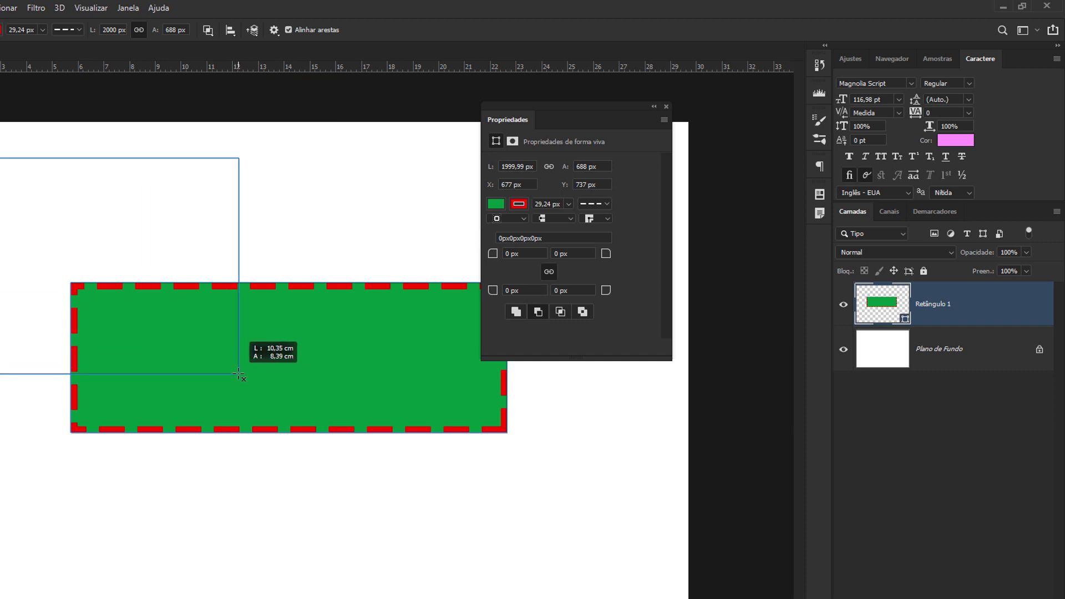
{"action": "left_click_drag", "start_coordinate": [239, 374], "coordinate": [239, 374]}
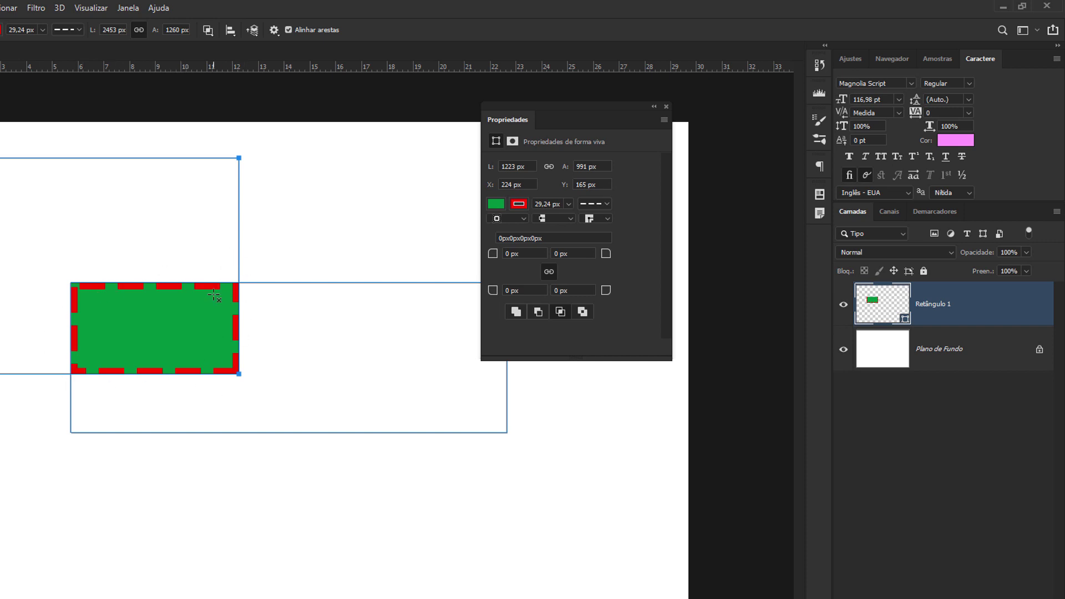
{"action": "key", "text": "ctrl+z"}
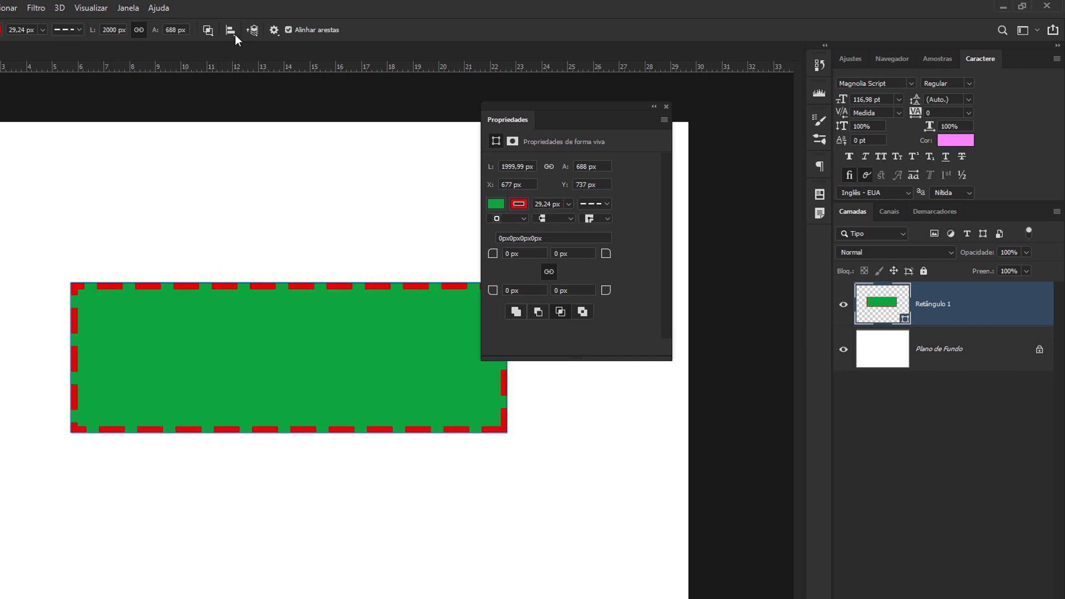
Try Exclude Overlapping Shapes with a rectangle over the green shape's upper-left, then undo it.
{"action": "left_click", "coordinate": [211, 32]}
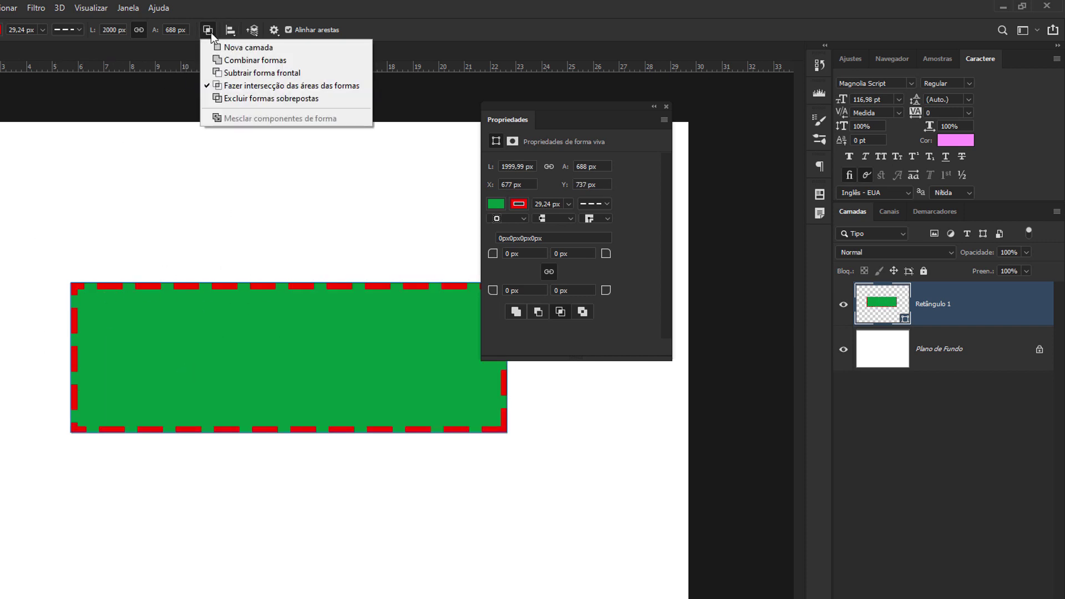
{"action": "left_click", "coordinate": [265, 99]}
{"action": "mouse_move", "coordinate": [8, 170]}
{"action": "left_mouse_down"}
{"action": "mouse_move", "coordinate": [237, 388]}
{"action": "mouse_move", "coordinate": [267, 386]}
{"action": "left_mouse_up"}
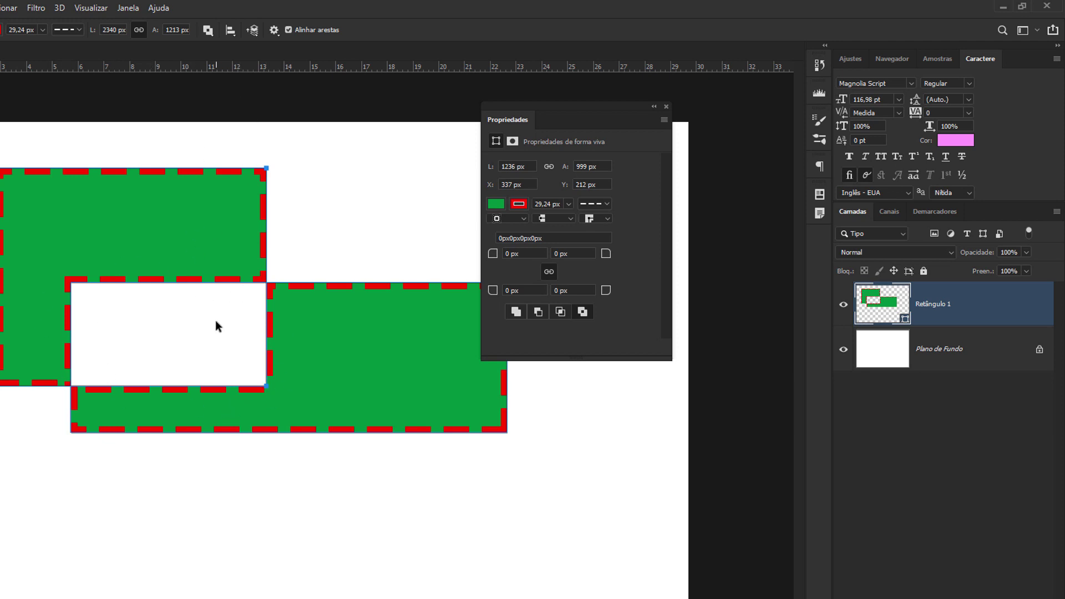
{"action": "key", "text": "ctrl+z"}
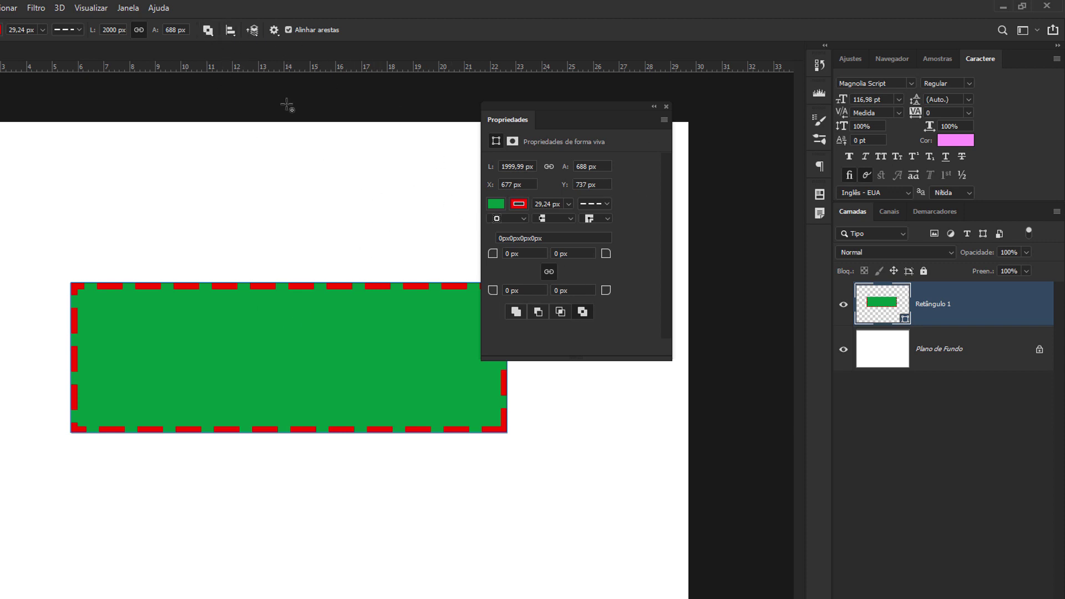
{"action": "left_click", "coordinate": [274, 30]}
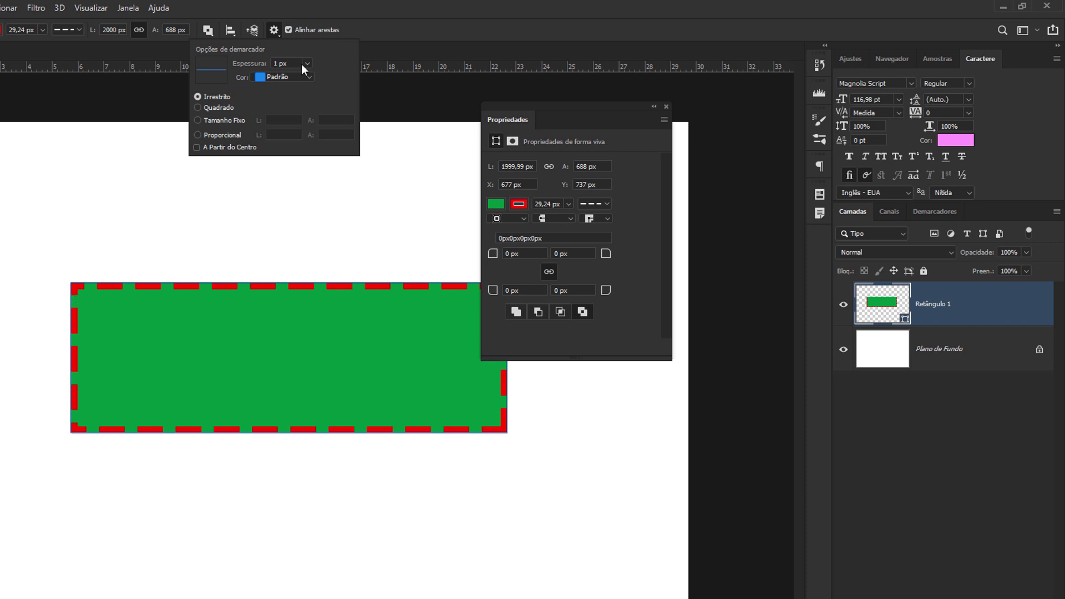
{"action": "left_click_drag", "start_coordinate": [297, 63], "coordinate": [277, 68]}
{"action": "left_click", "coordinate": [271, 35]}
{"action": "double_click", "coordinate": [289, 64]}
{"action": "type", "text": "5"}
{"action": "key", "text": "Return"}
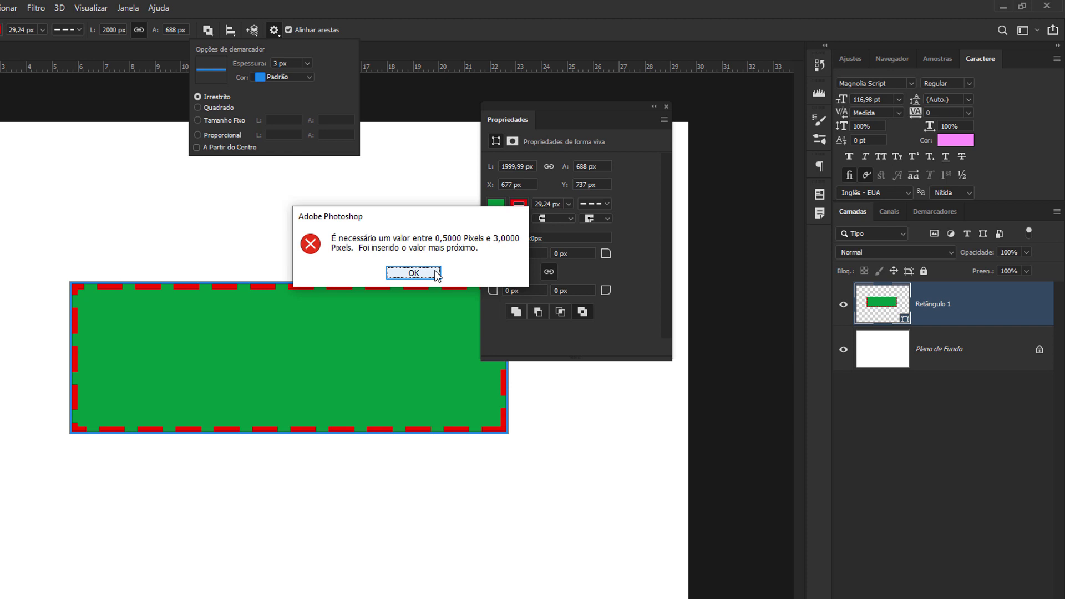
{"action": "left_click", "coordinate": [437, 273]}
{"action": "left_click", "coordinate": [307, 63]}
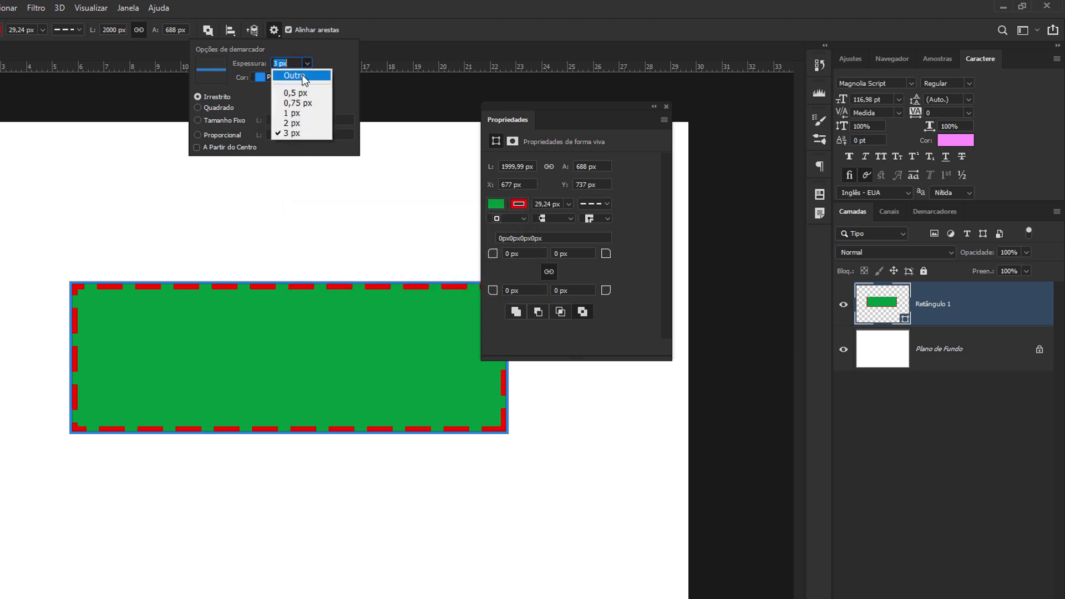
{"action": "left_click", "coordinate": [298, 133]}
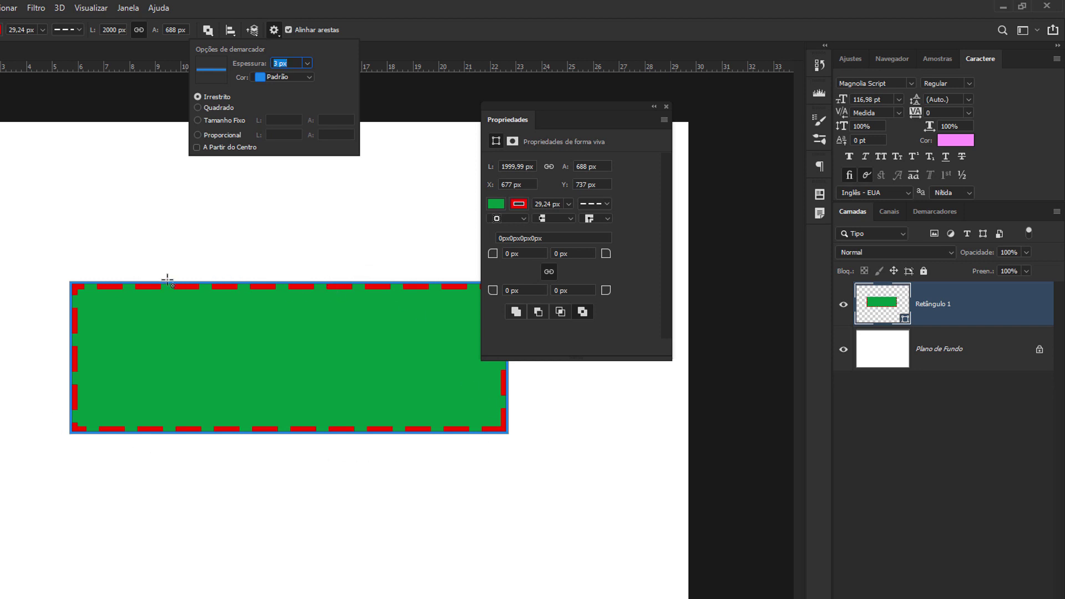
{"action": "left_click", "coordinate": [308, 65]}
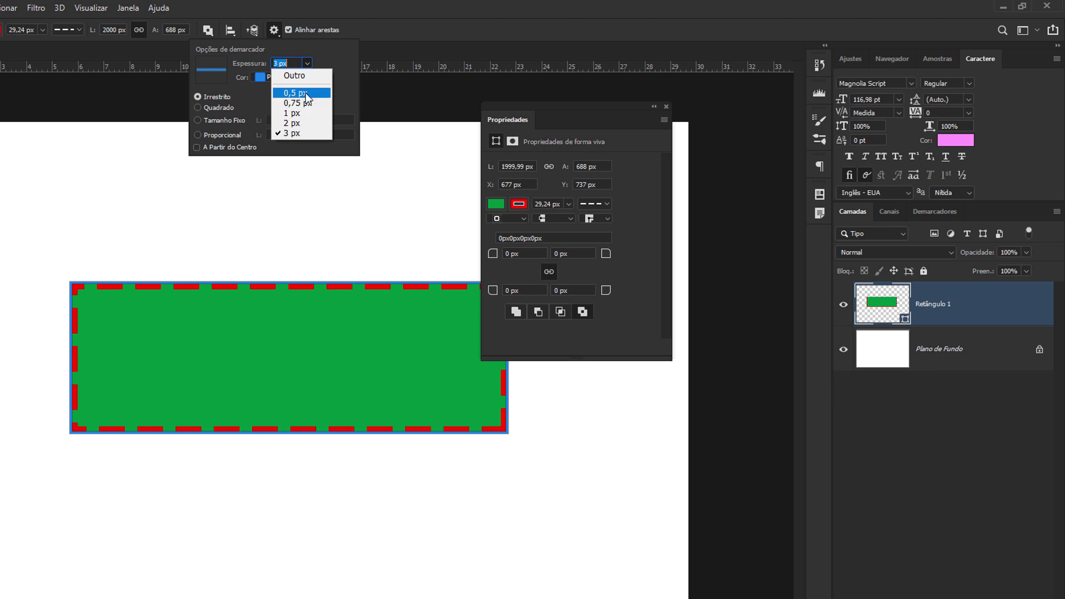
{"action": "left_click", "coordinate": [305, 93]}
{"action": "left_click", "coordinate": [308, 63]}
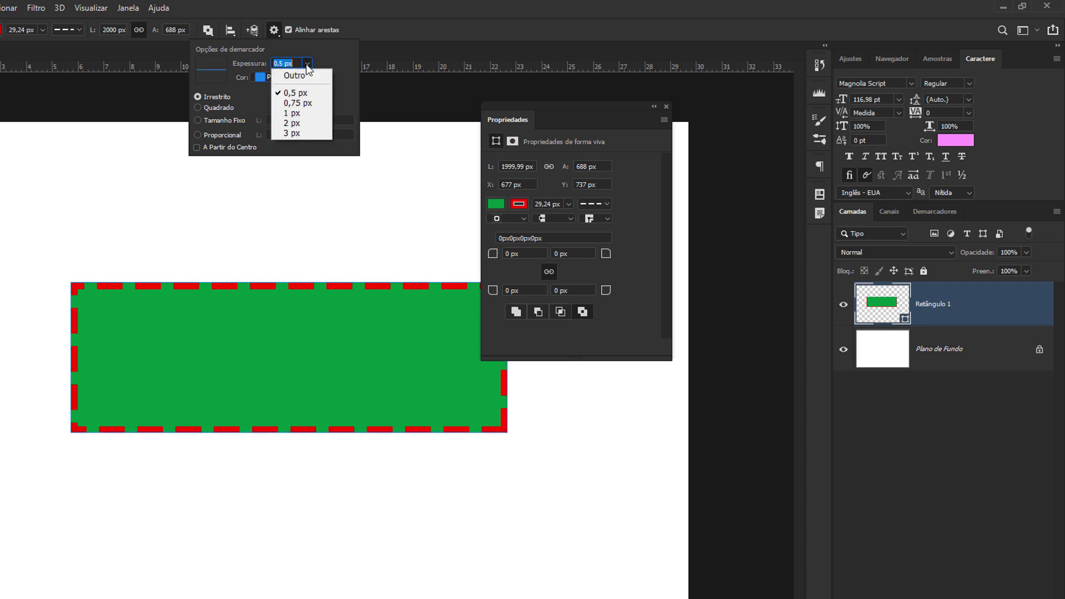
{"action": "left_click", "coordinate": [305, 117]}
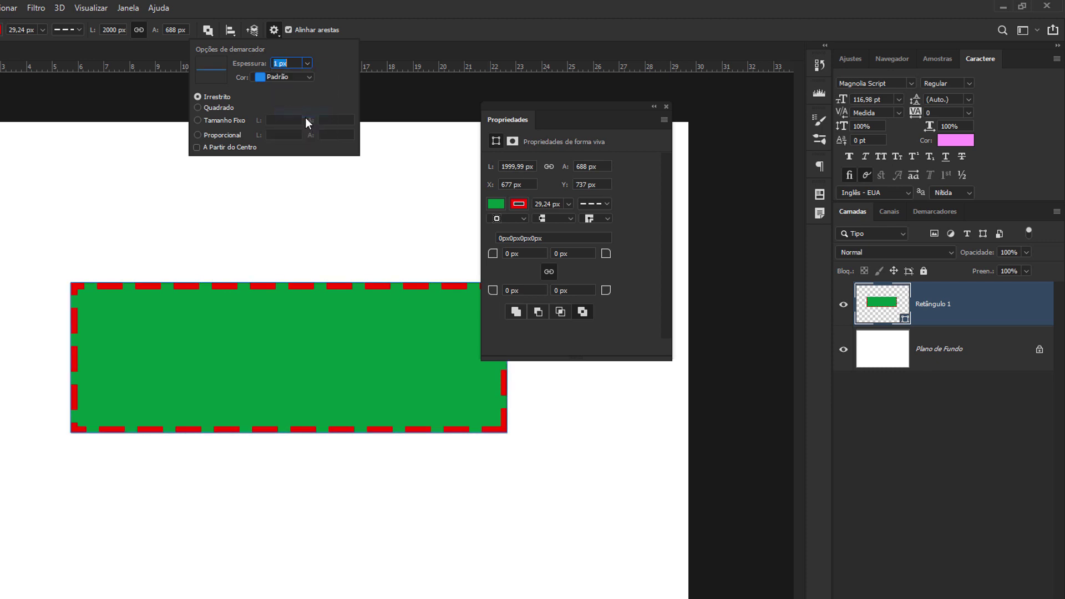
{"action": "left_click", "coordinate": [308, 79]}
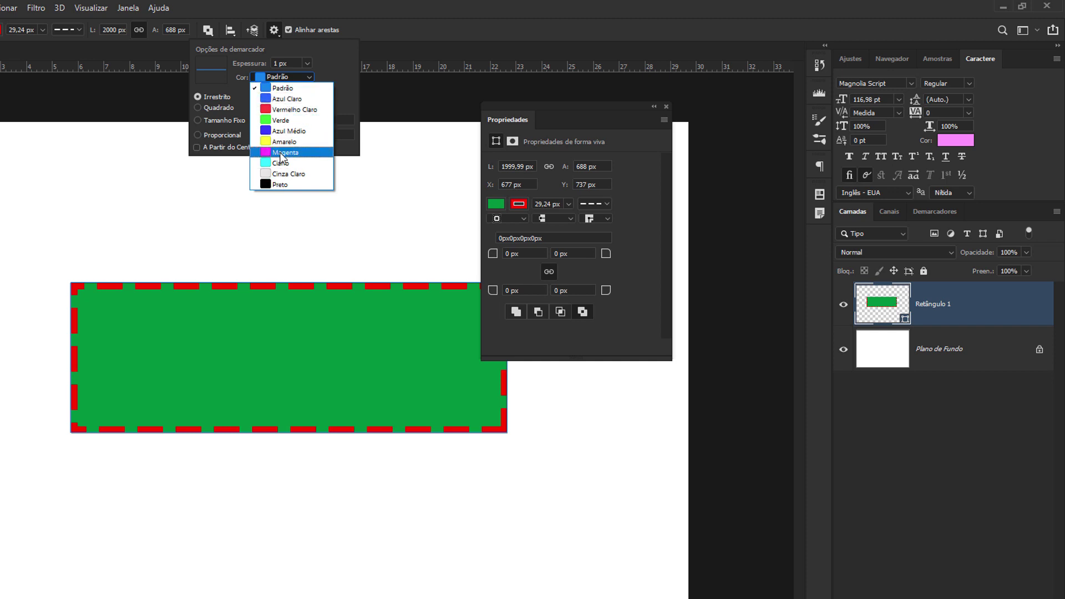
{"action": "left_click", "coordinate": [280, 152]}
{"action": "left_click", "coordinate": [293, 75]}
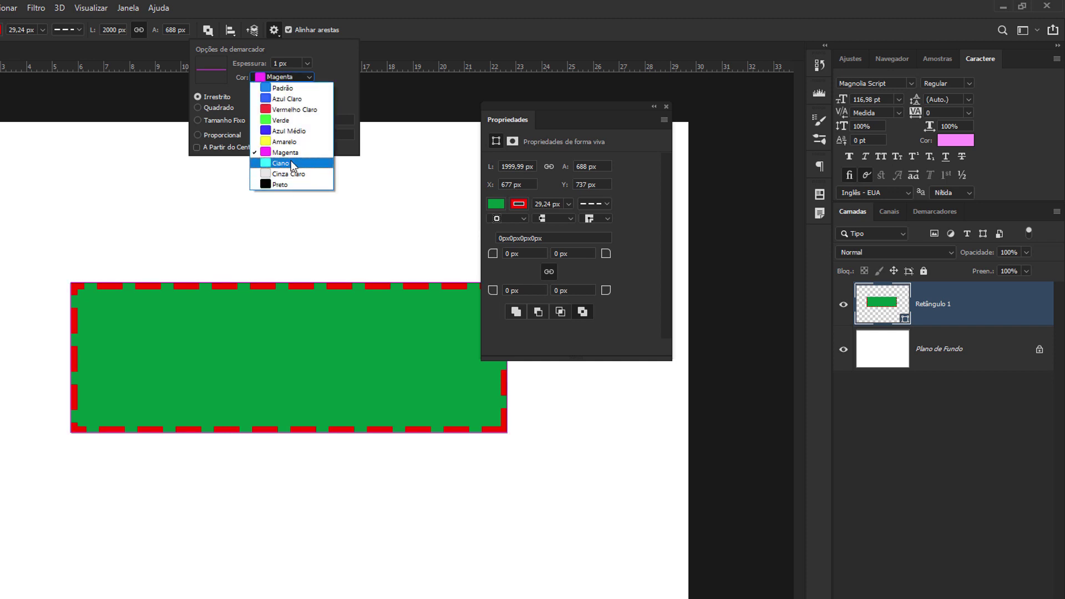
{"action": "left_click", "coordinate": [287, 184]}
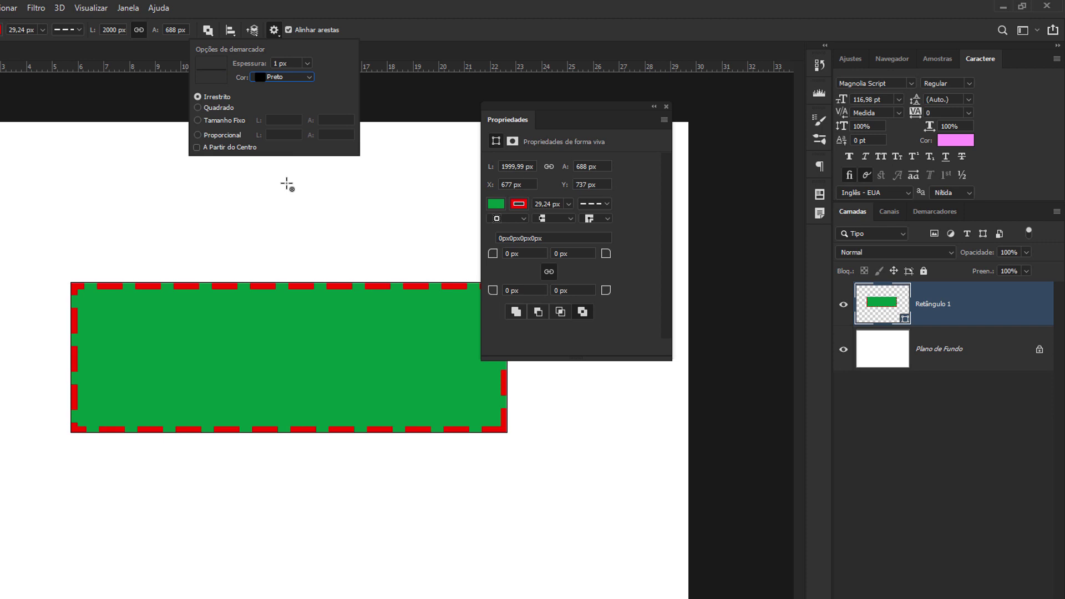
{"action": "left_click", "coordinate": [305, 78]}
{"action": "left_click", "coordinate": [300, 87]}
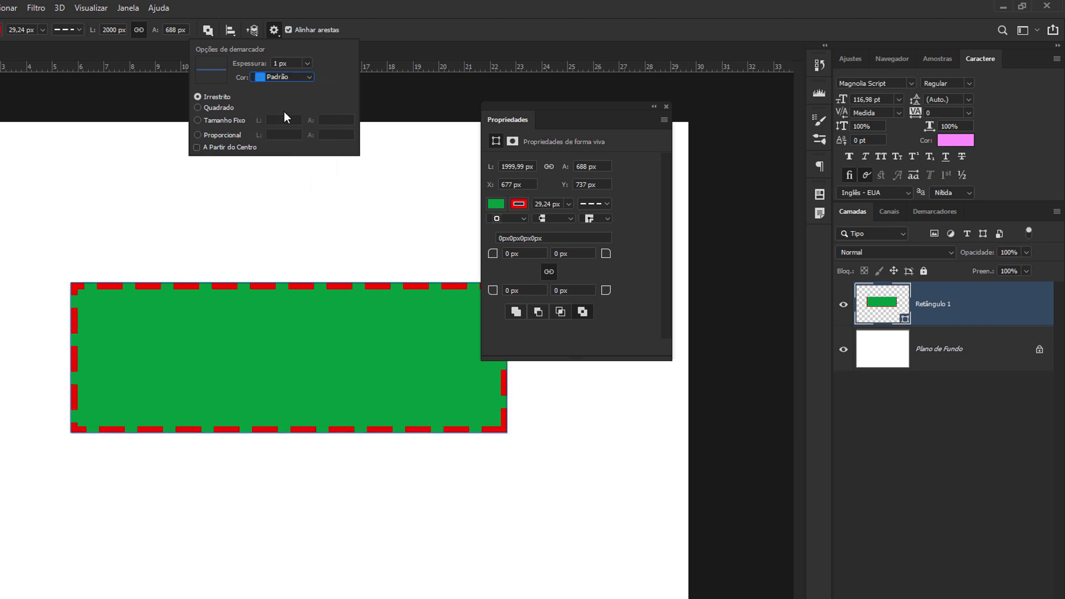
{"action": "left_click", "coordinate": [270, 31]}
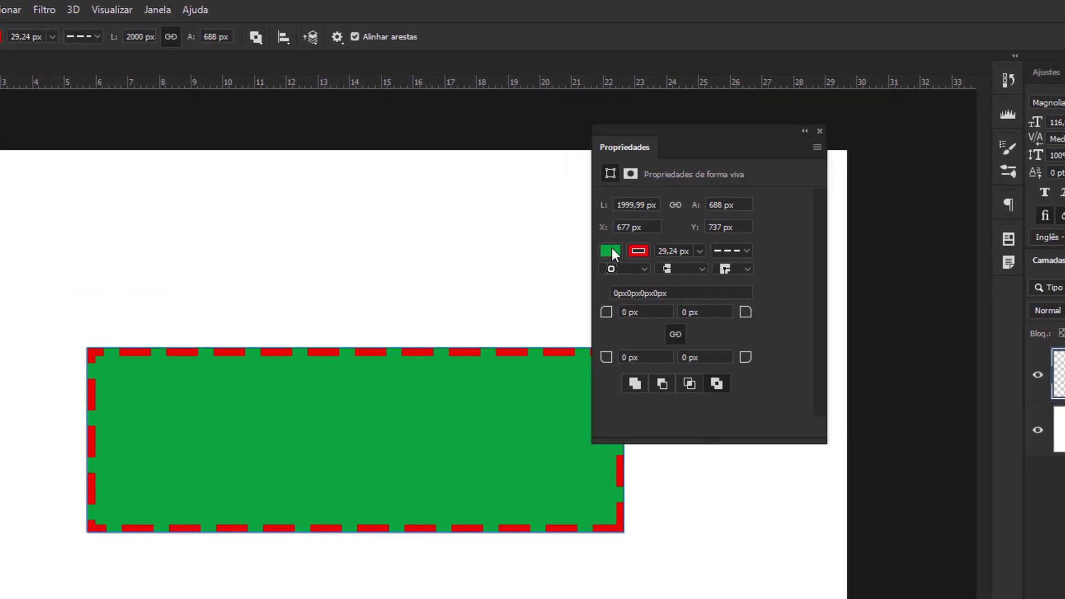
Fill the rectangle blue and change its dashed stroke colour to yellow.
{"action": "left_click", "coordinate": [610, 250]}
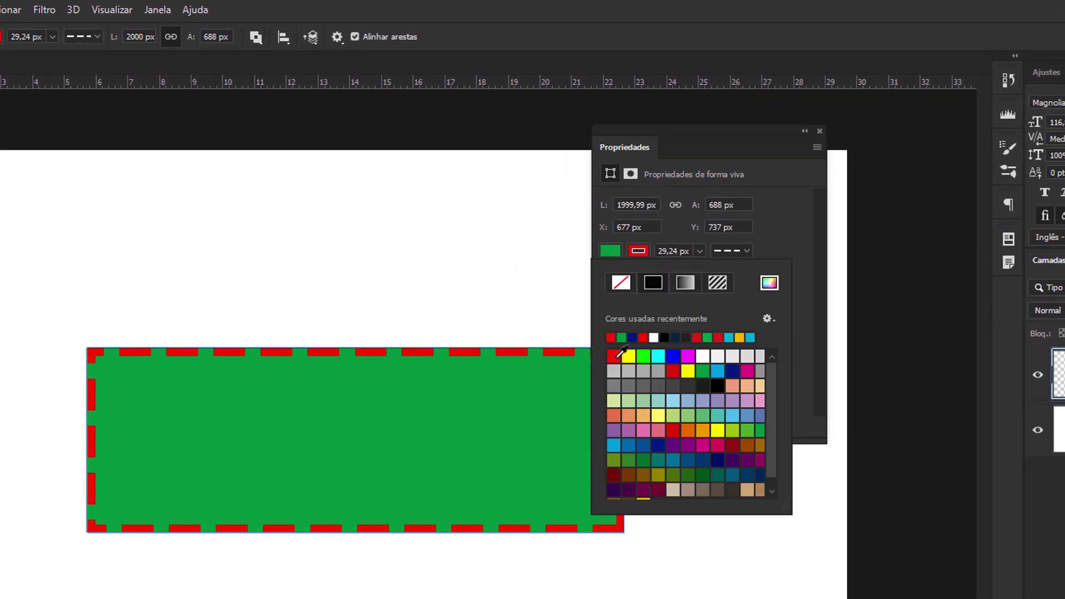
{"action": "left_click", "coordinate": [717, 371]}
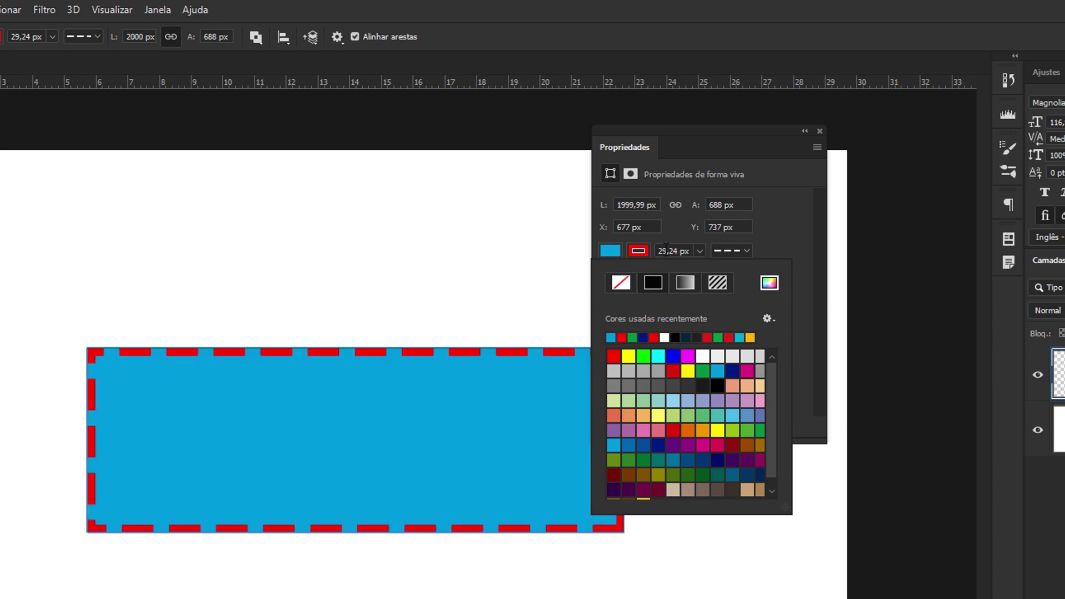
{"action": "left_click", "coordinate": [639, 251]}
{"action": "left_click", "coordinate": [688, 371]}
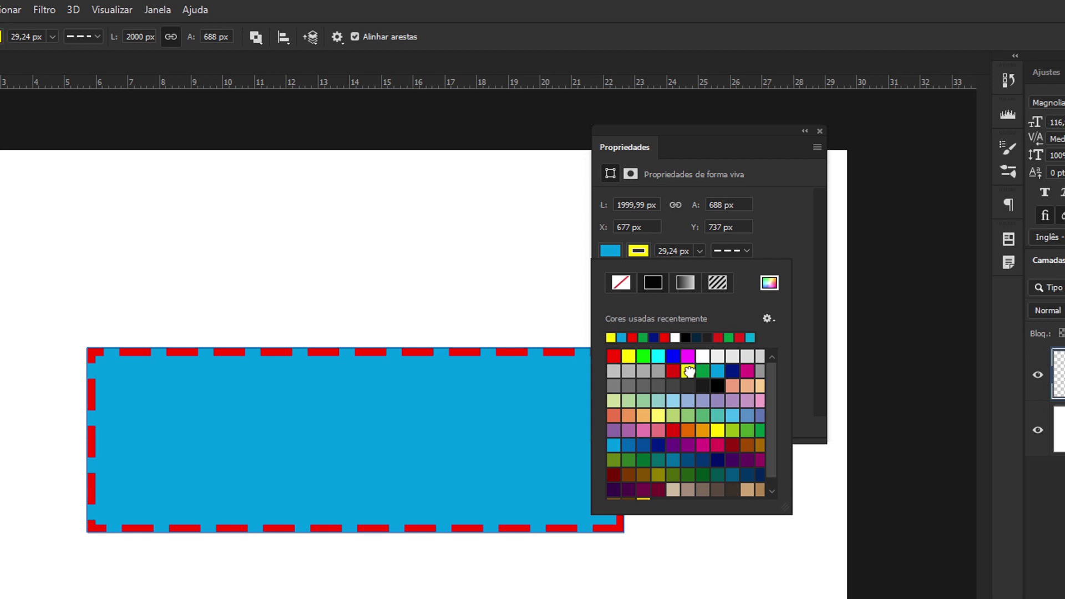
{"action": "left_click", "coordinate": [807, 307]}
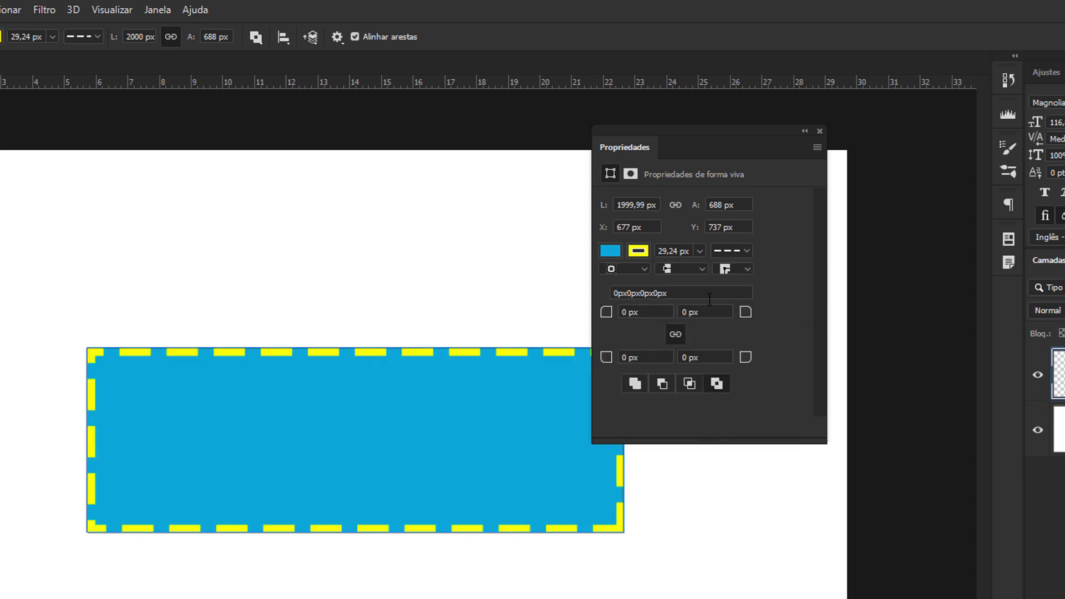
{"action": "left_click", "coordinate": [746, 251]}
{"action": "left_click", "coordinate": [648, 312]}
Set all four corner radii of the blue rectangle to 100 px.
{"action": "left_click_drag", "start_coordinate": [605, 315], "coordinate": [698, 313]}
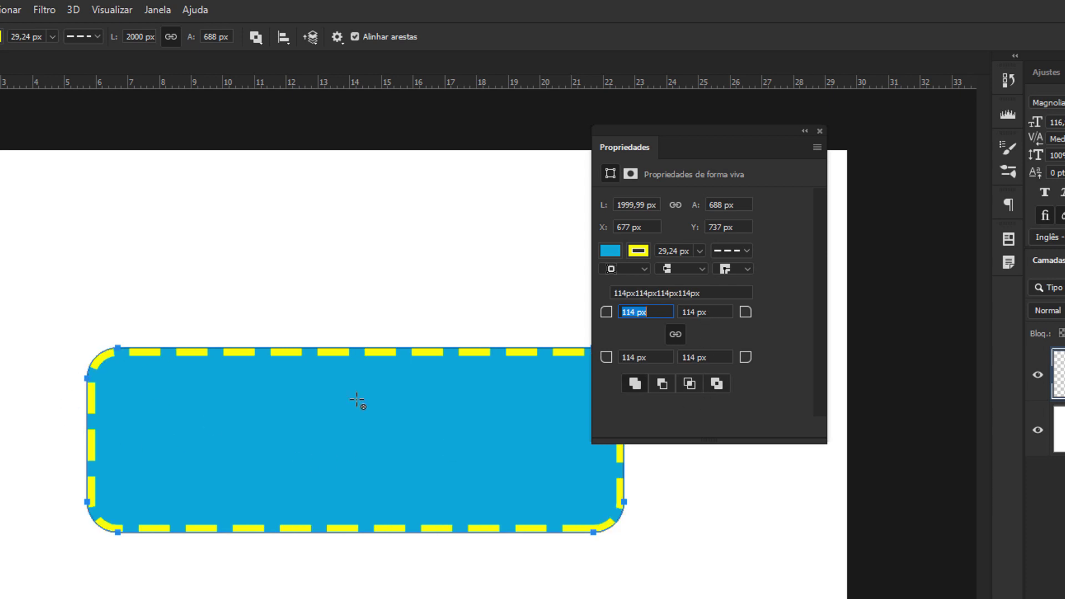
{"action": "left_click_drag", "start_coordinate": [604, 315], "coordinate": [732, 311]}
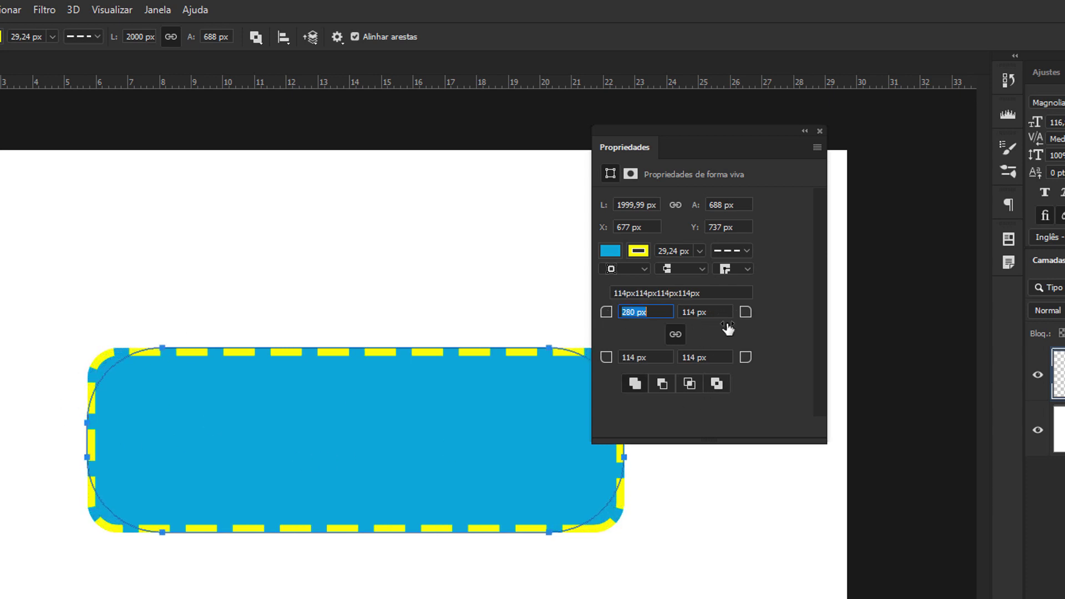
{"action": "left_click_drag", "start_coordinate": [610, 314], "coordinate": [587, 312]}
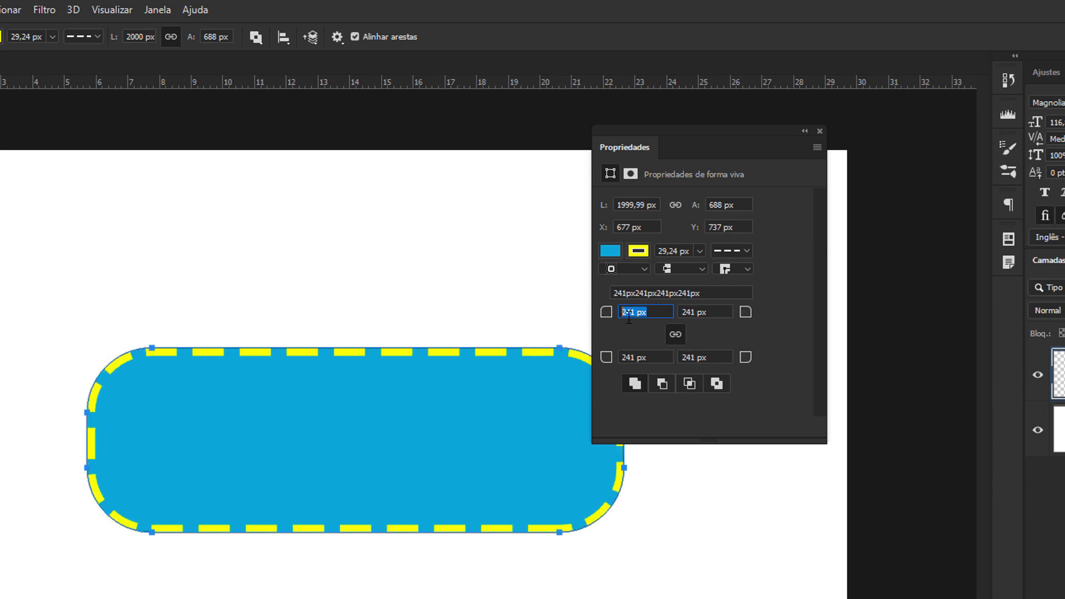
{"action": "type", "text": "100"}
{"action": "key", "text": "Return"}
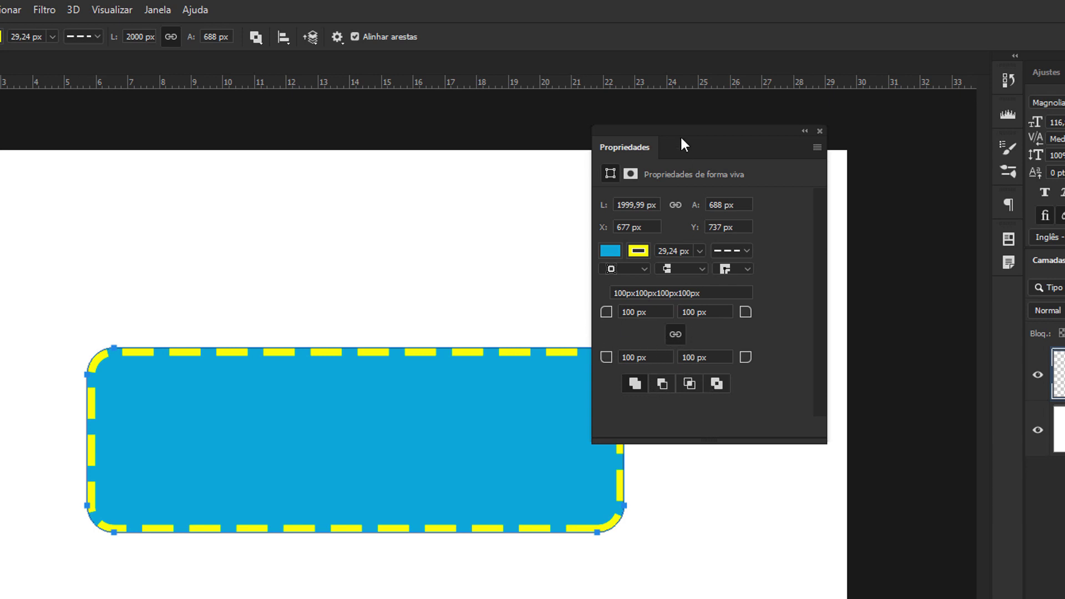
Change the bottom-left and top-right corner radii to 200 px.
{"action": "left_click_drag", "start_coordinate": [681, 139], "coordinate": [704, 139]}
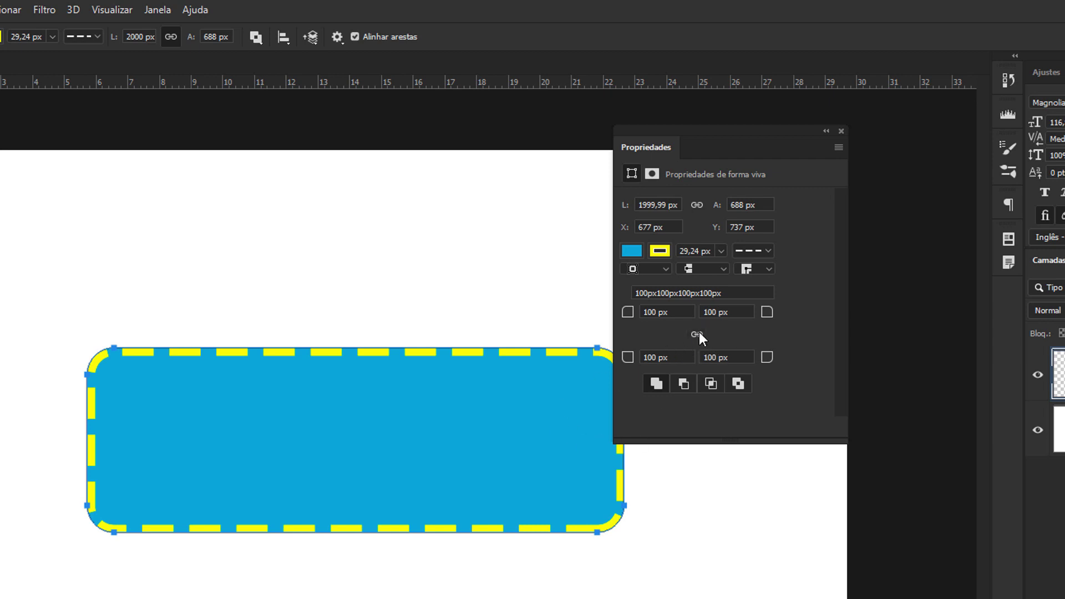
{"action": "left_click_drag", "start_coordinate": [671, 359], "coordinate": [638, 364]}
{"action": "type", "text": "200"}
{"action": "key", "text": "Return"}
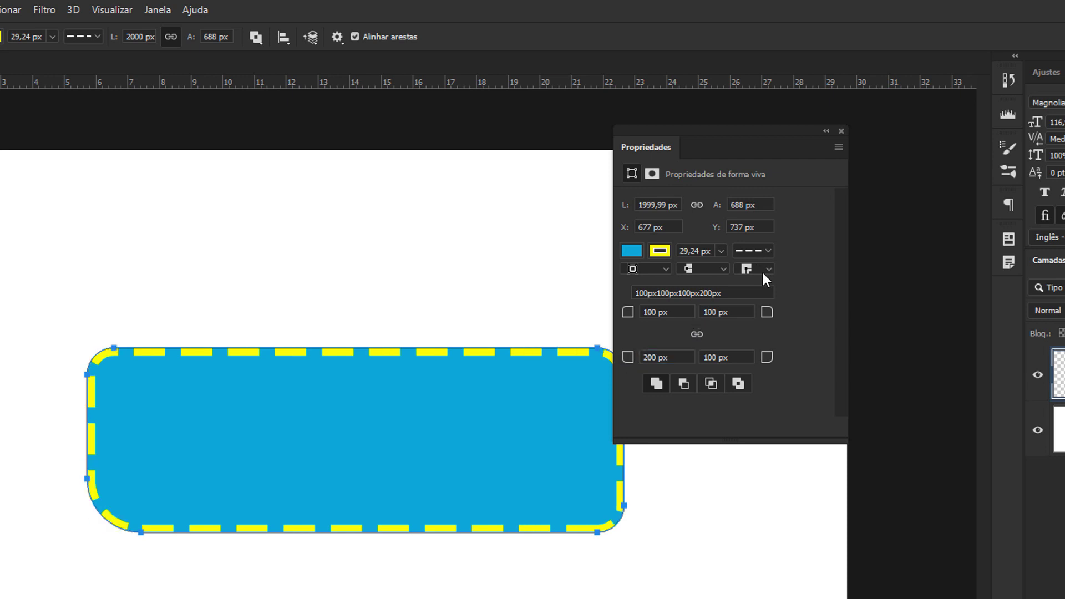
{"action": "left_click_drag", "start_coordinate": [740, 317], "coordinate": [694, 315]}
{"action": "type", "text": "200"}
{"action": "key", "text": "Return"}
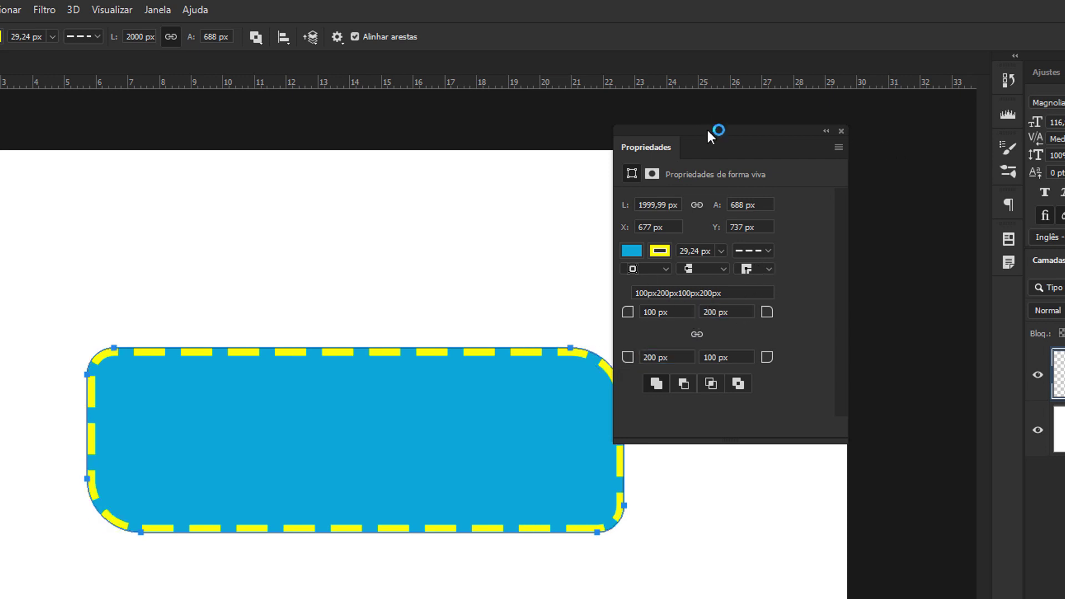
{"action": "left_click_drag", "start_coordinate": [709, 133], "coordinate": [770, 133]}
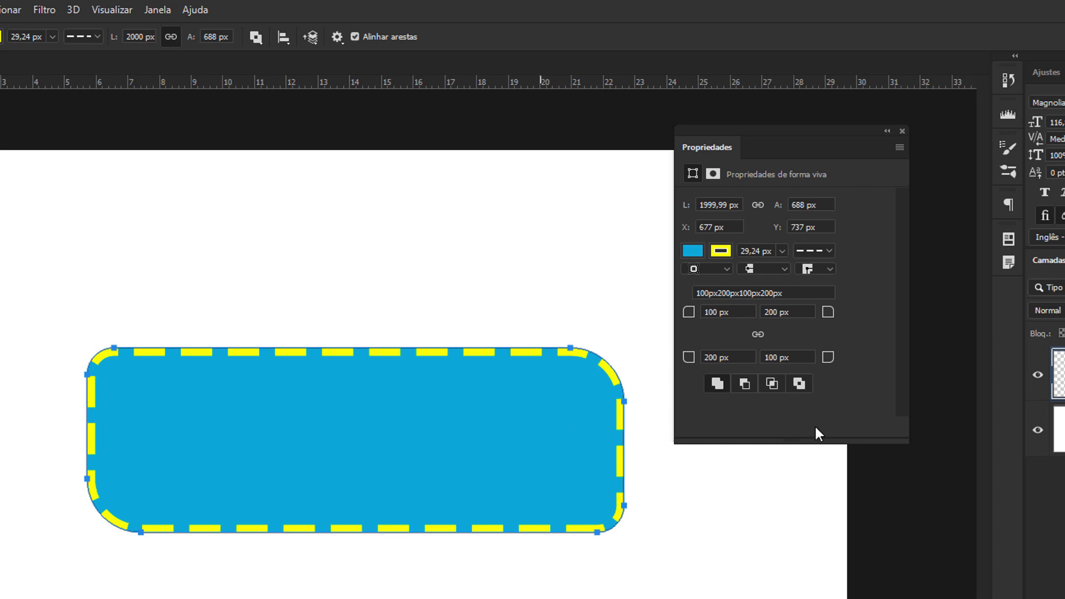
Delete the blue shape and draw a new rounded rectangle near the page centre.
{"action": "key", "text": "Delete"}
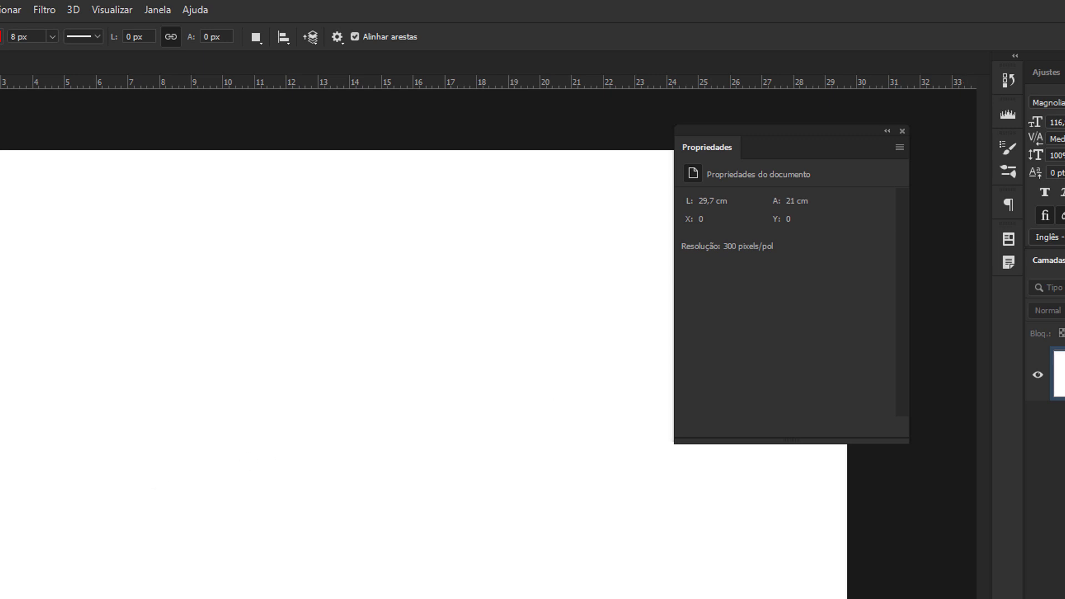
{"action": "right_click", "coordinate": [22, 309]}
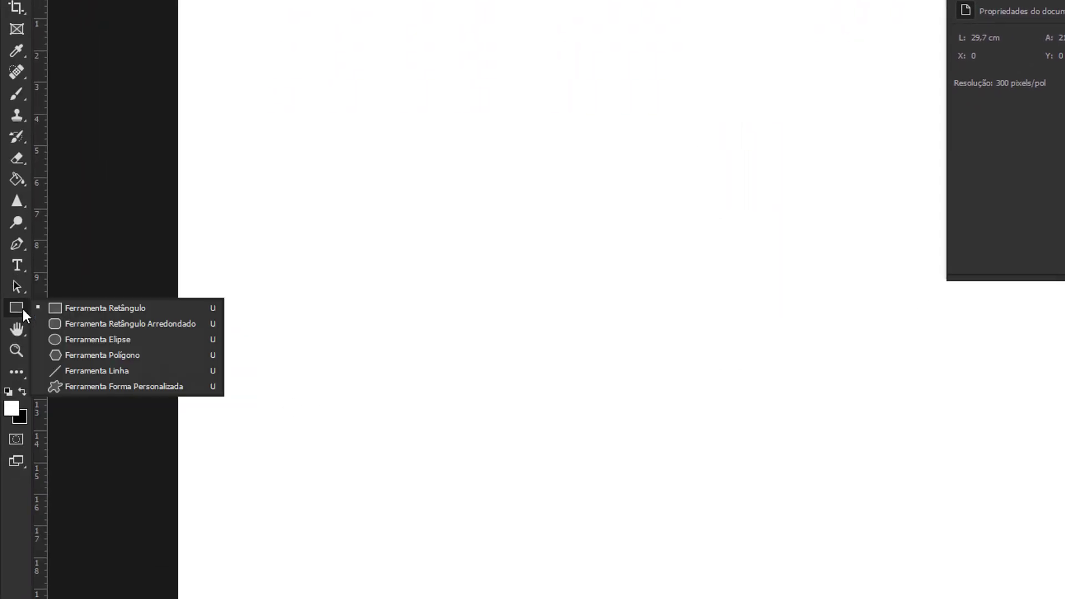
{"action": "left_click", "coordinate": [93, 328]}
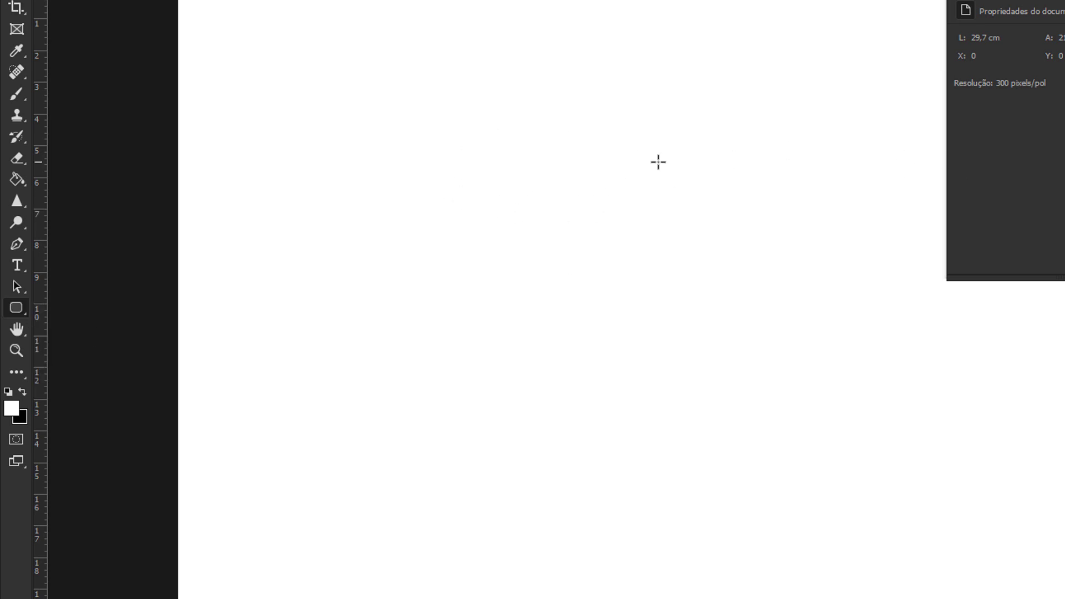
{"action": "left_click_drag", "start_coordinate": [299, 260], "coordinate": [715, 391]}
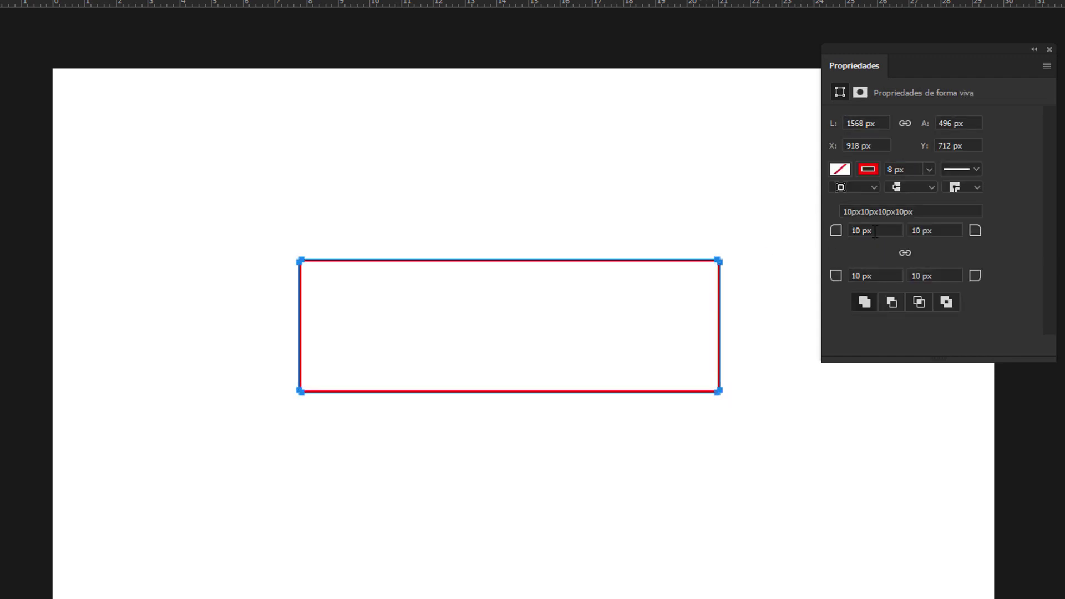
{"action": "left_click", "coordinate": [857, 230]}
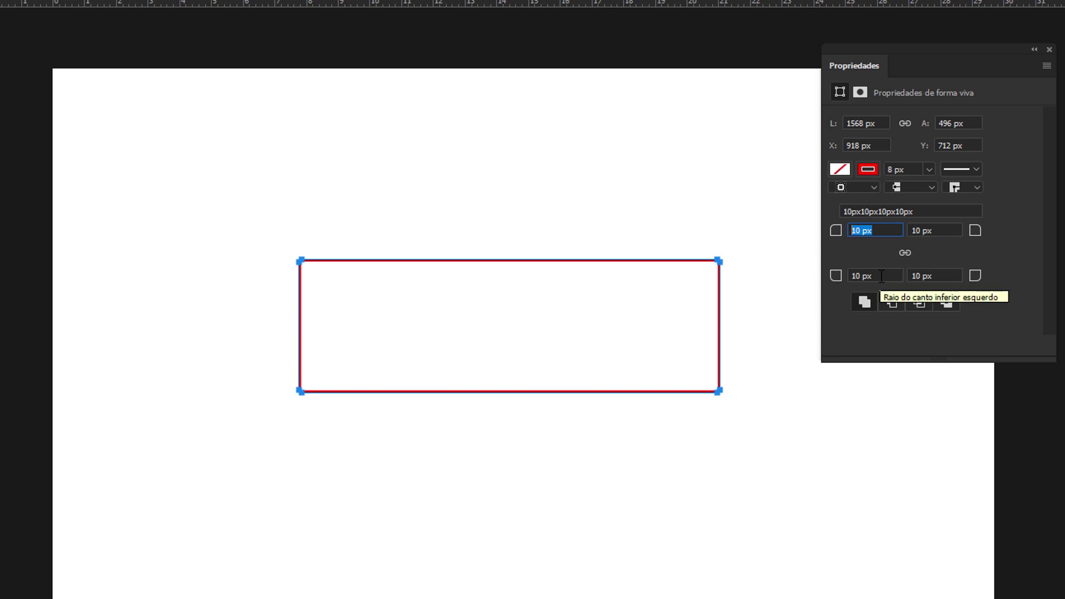
{"action": "left_click_drag", "start_coordinate": [832, 230], "coordinate": [901, 238]}
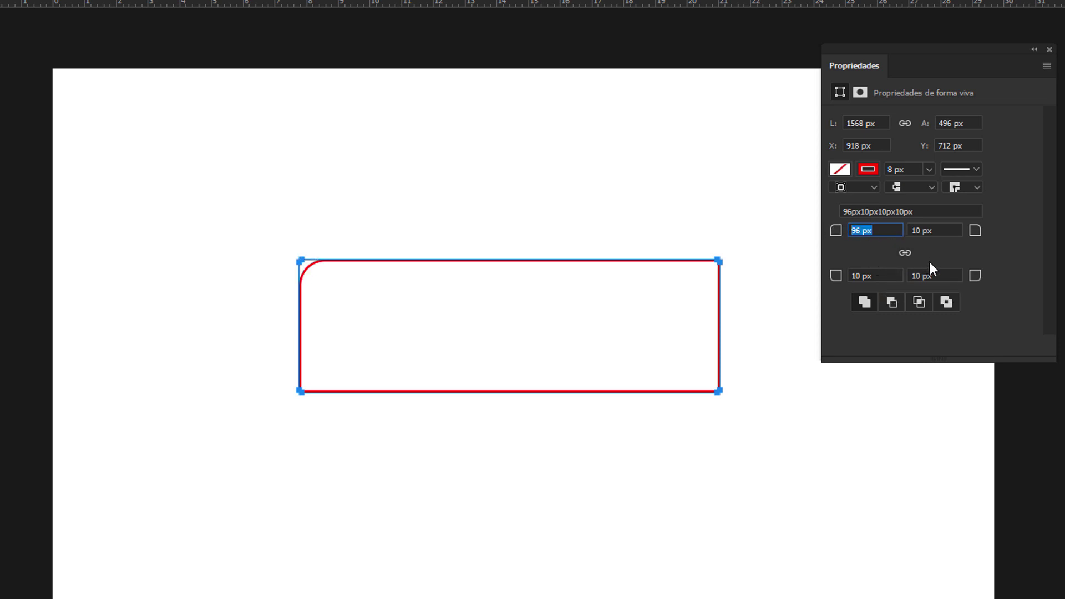
Enter mixed corner radii 20, 50 and 100 px in the combined radius field.
{"action": "left_click", "coordinate": [886, 212]}
{"action": "left_click_drag", "start_coordinate": [853, 212], "coordinate": [844, 212]}
{"action": "type", "text": "20"}
{"action": "double_click", "coordinate": [864, 211]}
{"action": "type", "text": "50"}
{"action": "double_click", "coordinate": [882, 211]}
{"action": "type", "text": "1"}
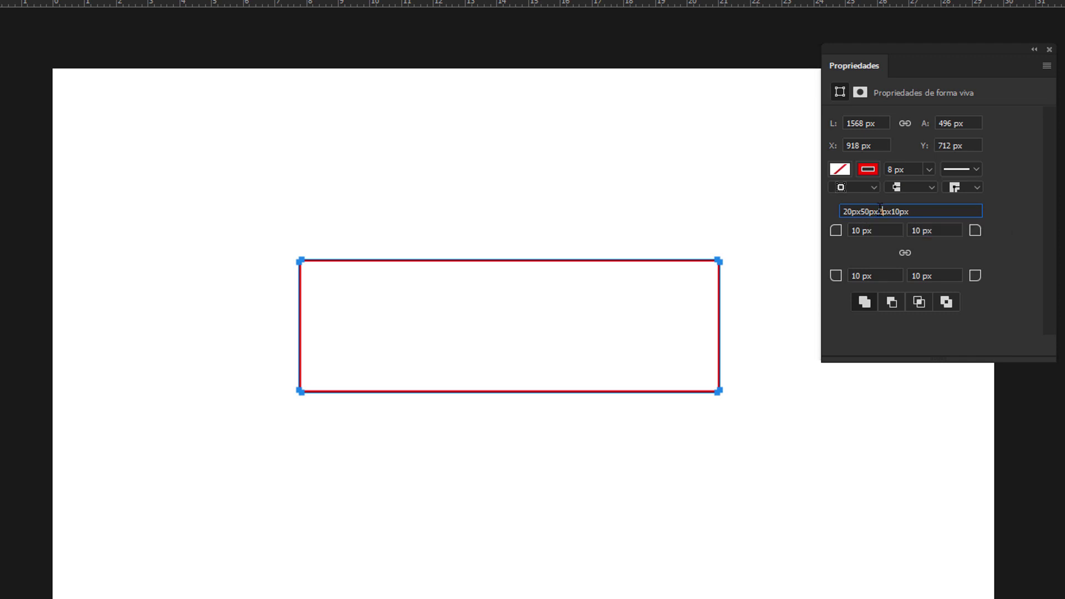
{"action": "type", "text": "00"}
{"action": "key", "text": "Return"}
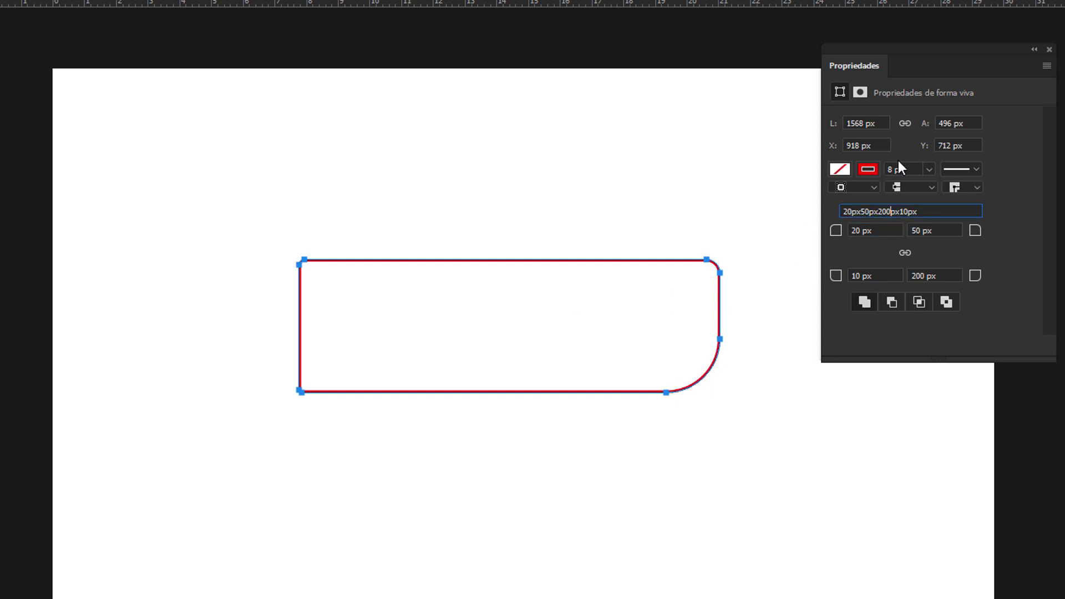
{"action": "key", "text": "Delete"}
{"action": "type", "text": "p"}
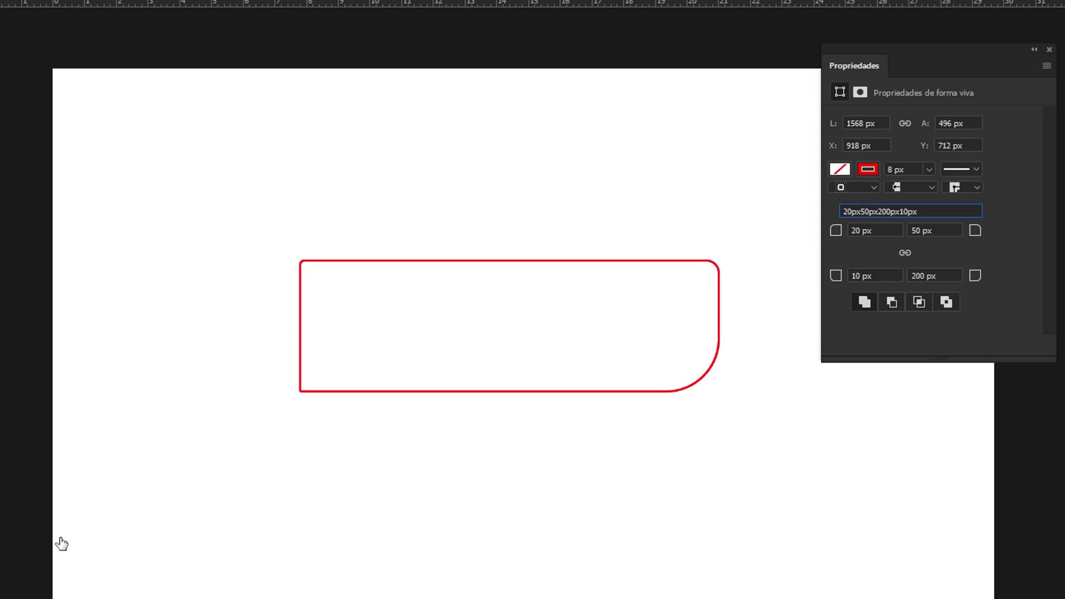
Switch to the Ellipse Tool, draw an ellipse and a circle, removing each afterwards.
{"action": "right_click", "coordinate": [14, 343]}
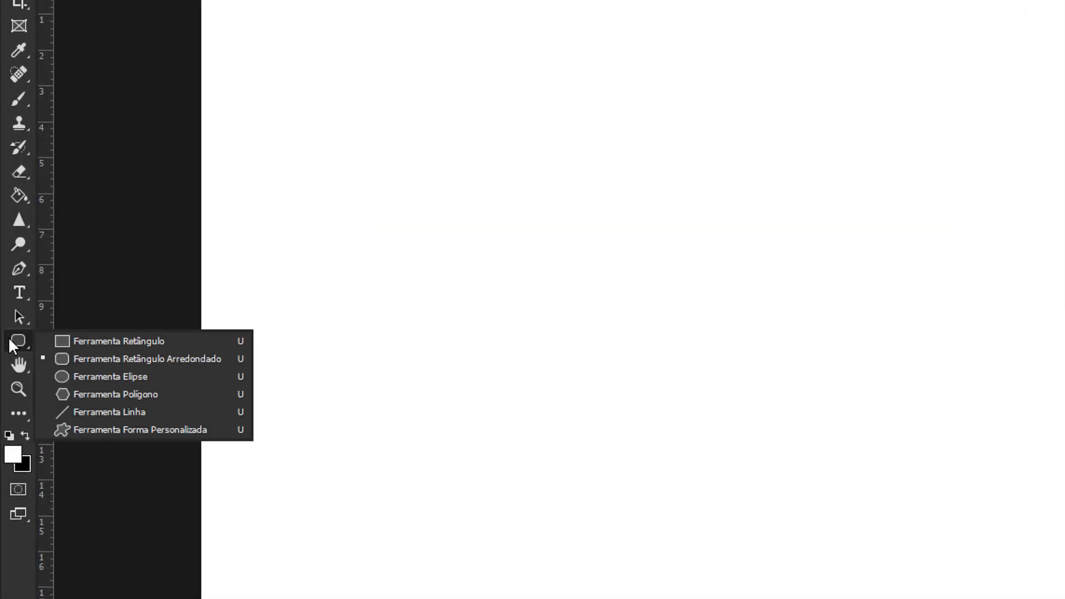
{"action": "left_click", "coordinate": [87, 378]}
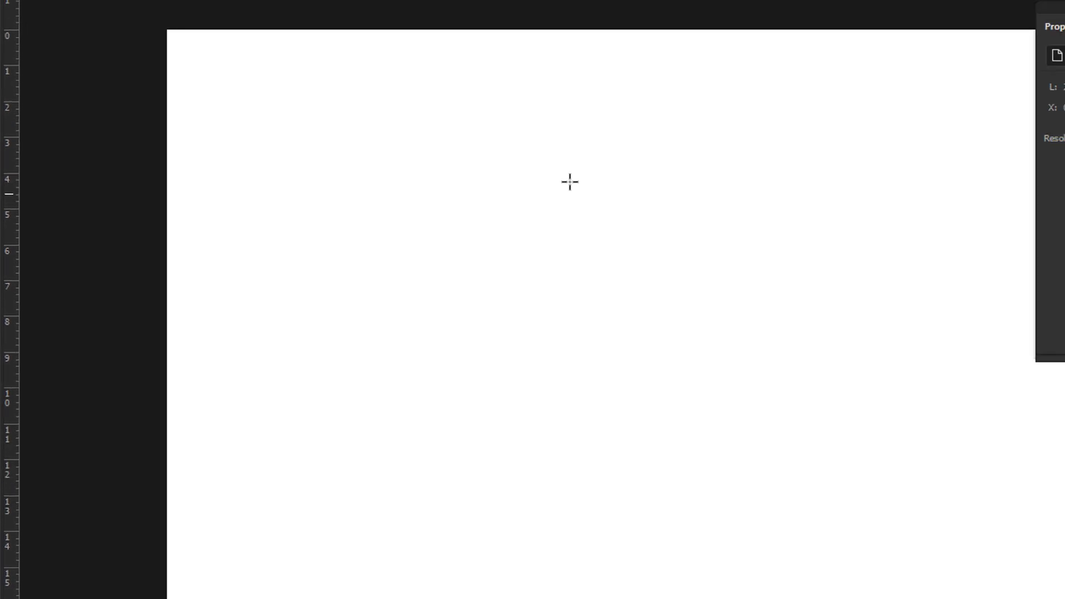
{"action": "left_click_drag", "start_coordinate": [431, 316], "coordinate": [774, 598]}
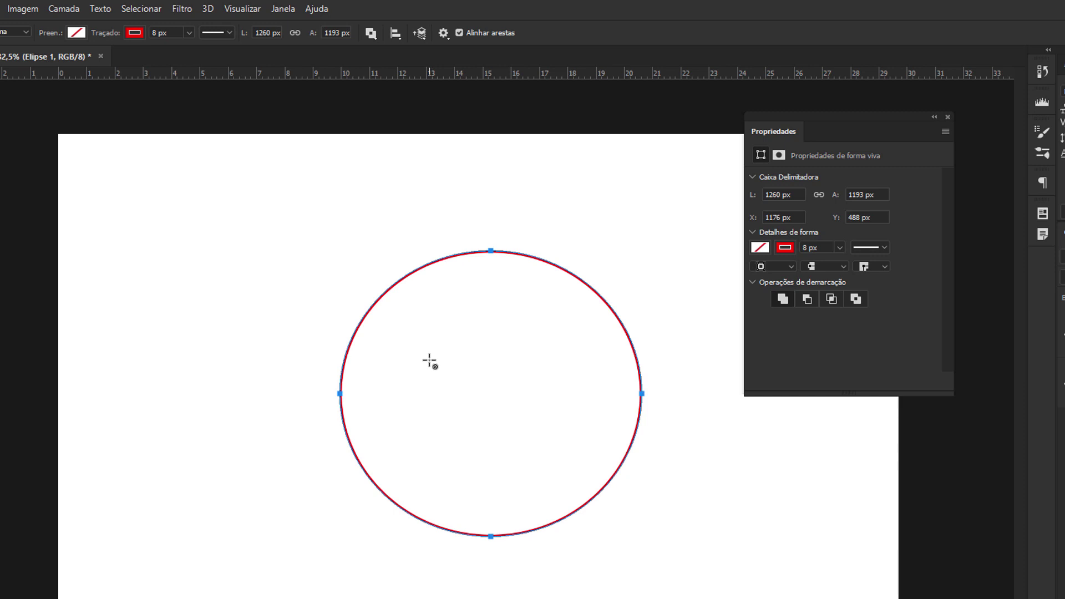
{"action": "key", "text": "Delete"}
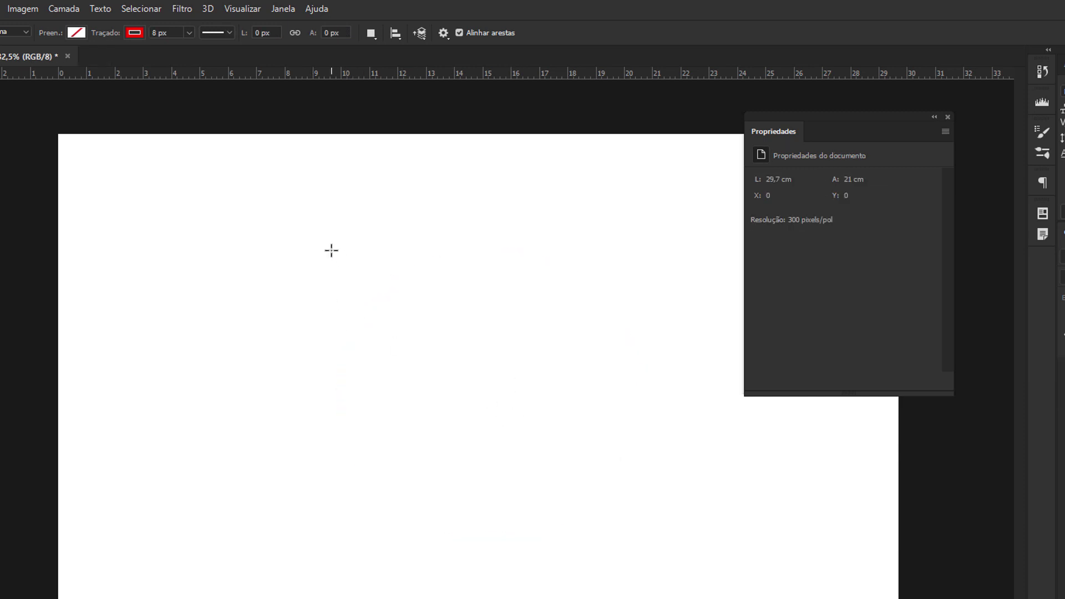
{"action": "left_click_drag", "start_coordinate": [331, 250], "coordinate": [847, 568]}
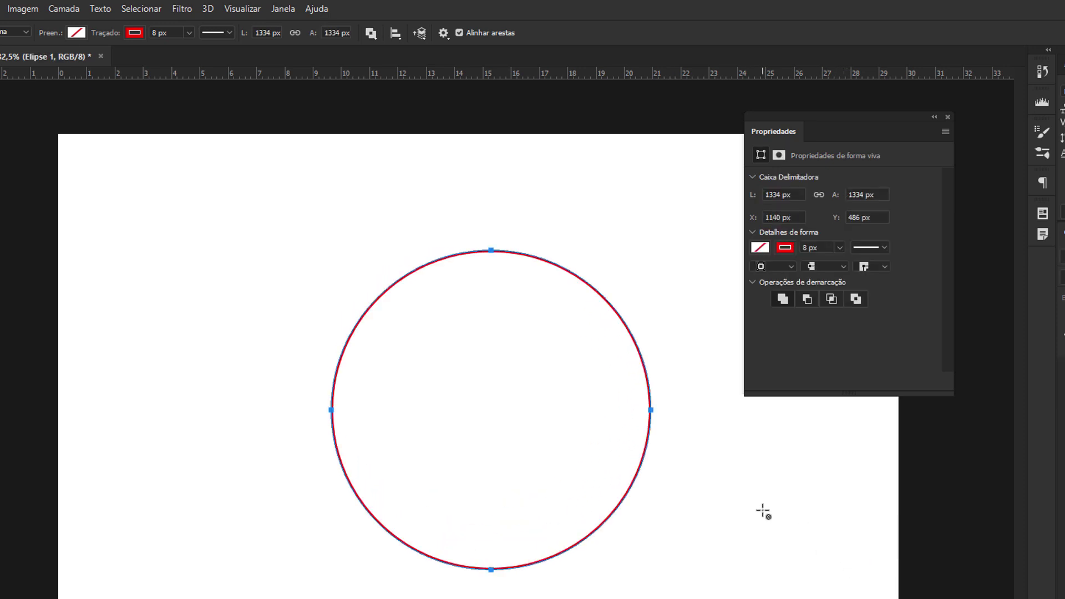
{"action": "key", "text": "ctrl+z"}
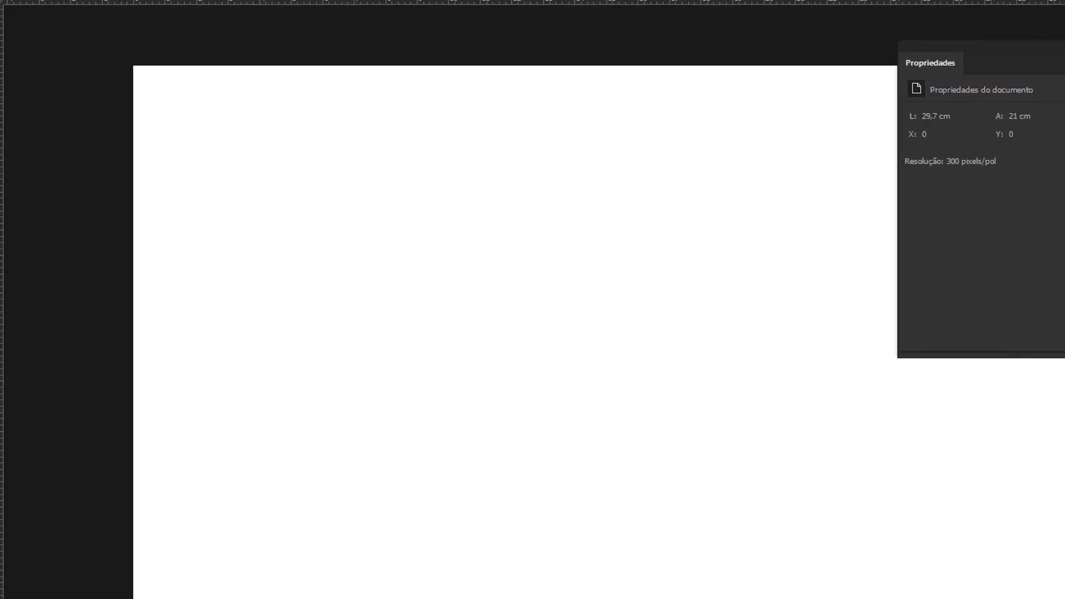
Switch to the Polygon Tool, draw and reposition a pentagon, then undo a trial triangle.
{"action": "right_click", "coordinate": [18, 355]}
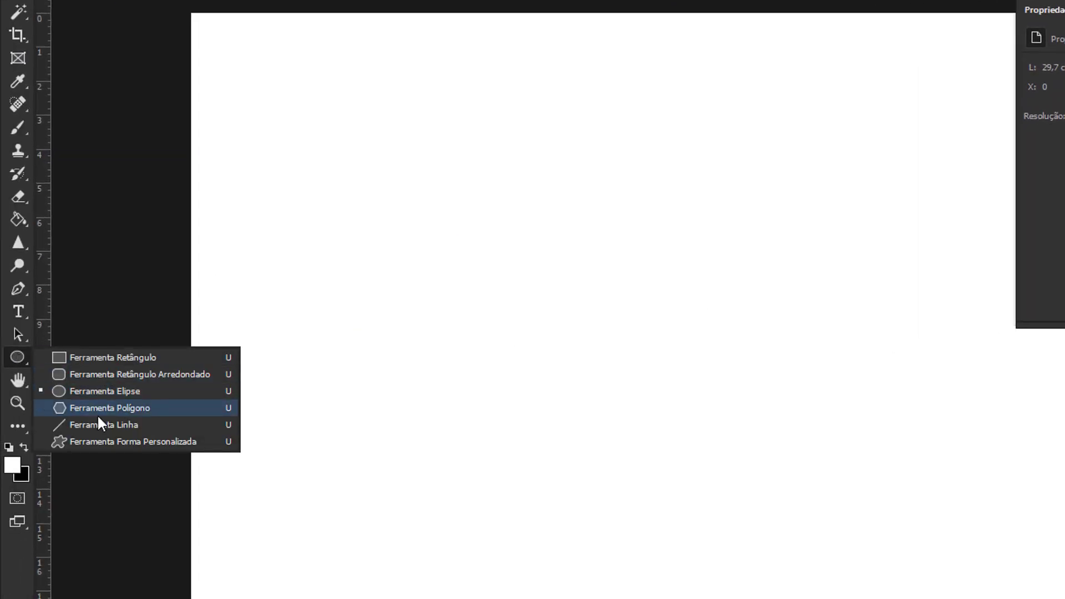
{"action": "left_click", "coordinate": [97, 414]}
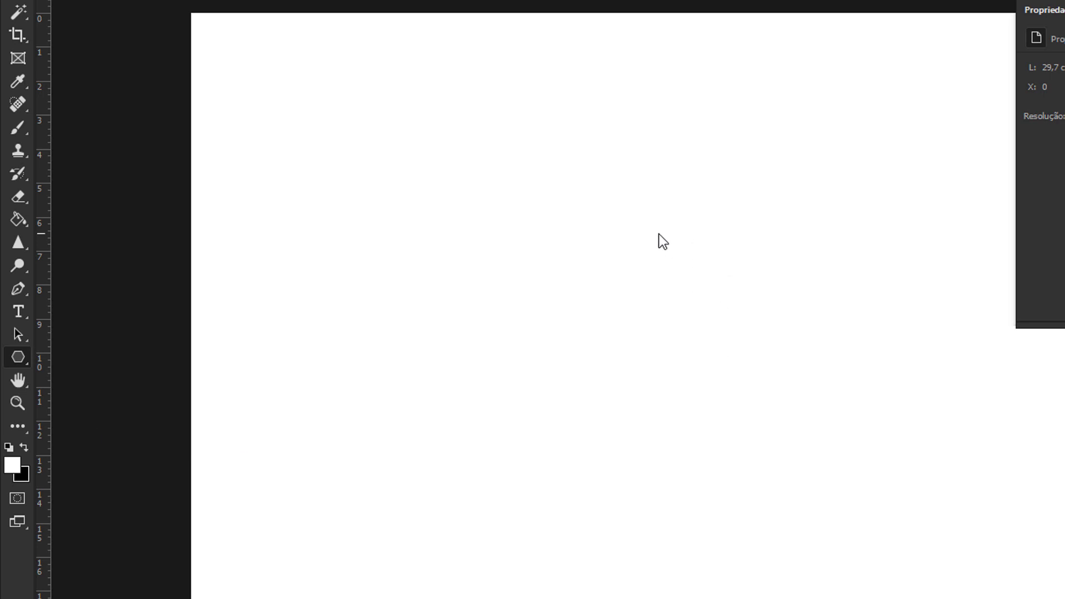
{"action": "left_click_drag", "start_coordinate": [603, 198], "coordinate": [749, 268]}
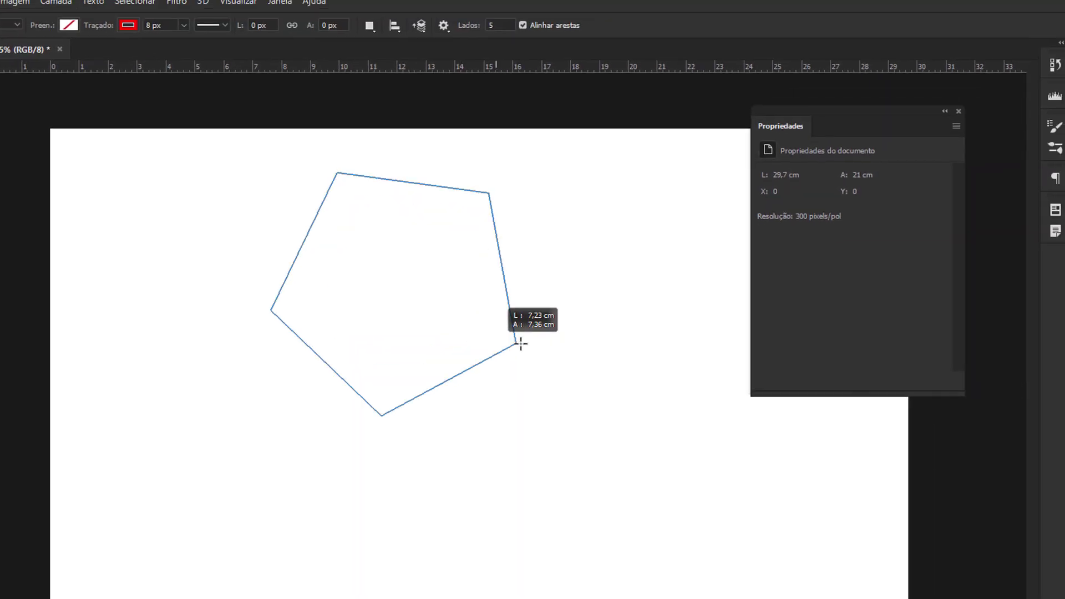
{"action": "left_click_drag", "start_coordinate": [521, 344], "coordinate": [498, 250]}
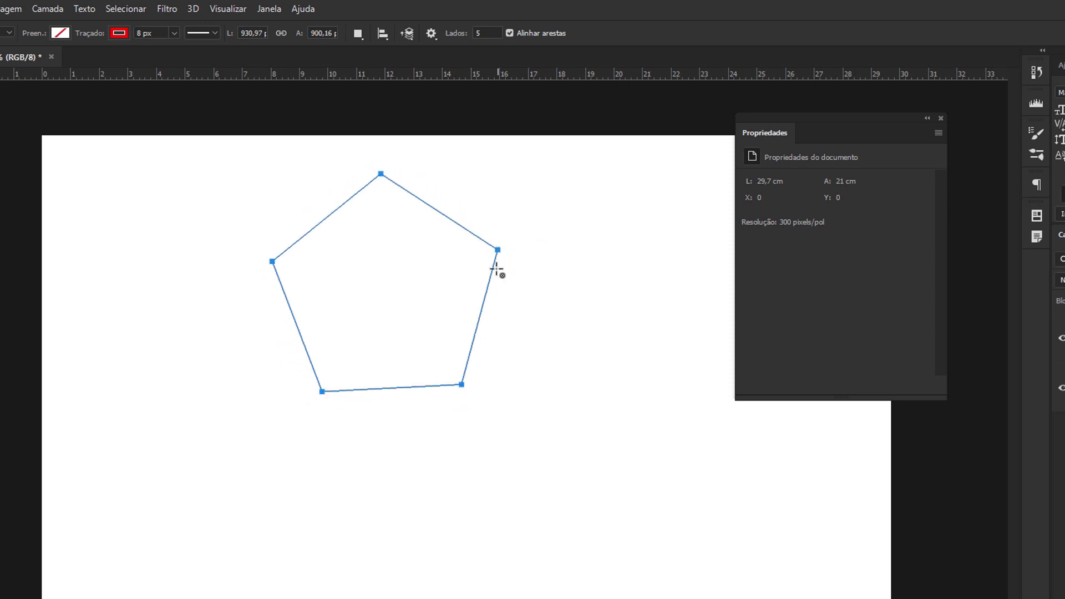
{"action": "key", "text": "a"}
{"action": "left_click_drag", "start_coordinate": [428, 312], "coordinate": [487, 321]}
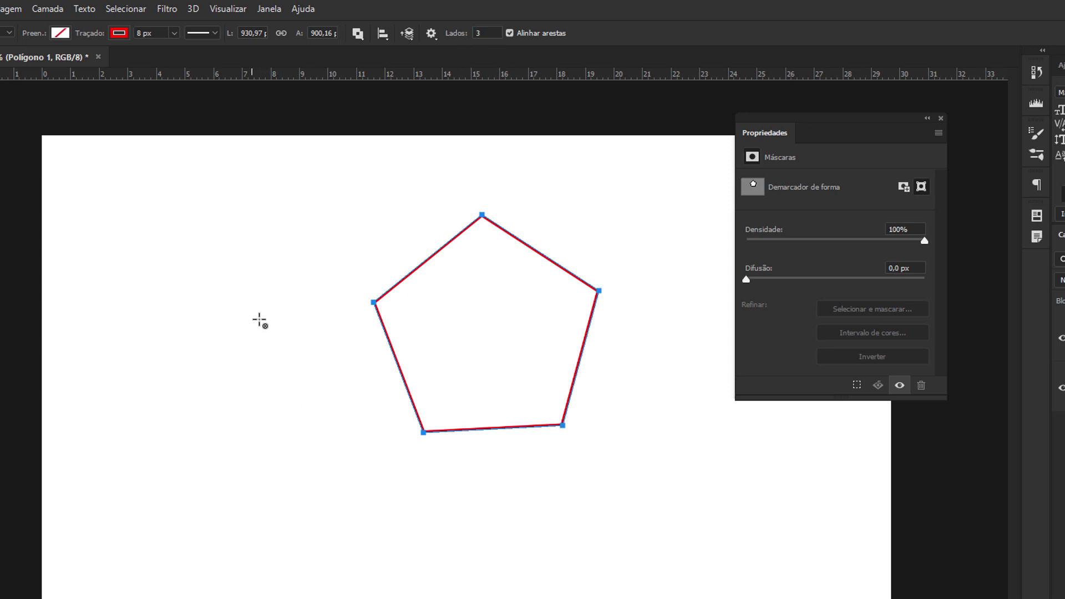
{"action": "left_click_drag", "start_coordinate": [253, 318], "coordinate": [353, 376]}
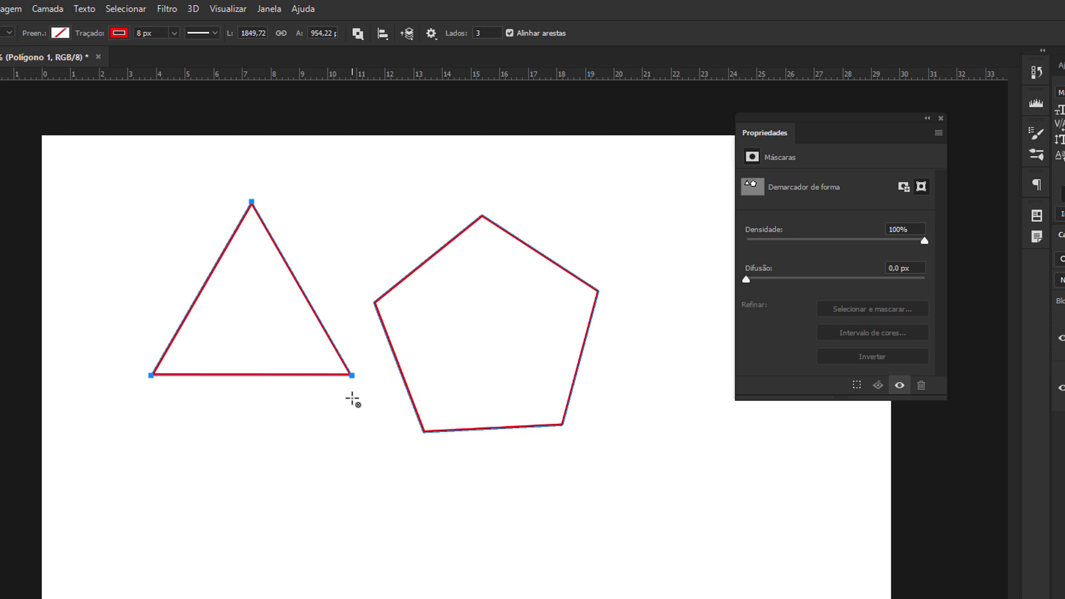
{"action": "key", "text": "ctrl+z"}
{"action": "type", "text": "6"}
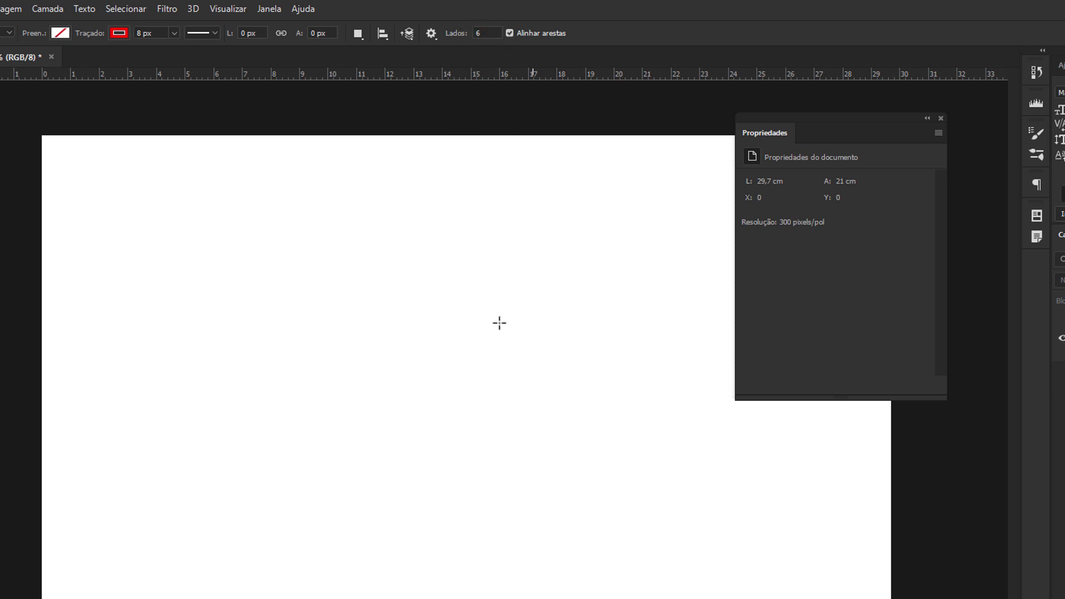
Draw a hexagon, a ten-sided polygon, a triangle and a square.
{"action": "left_click_drag", "start_coordinate": [424, 287], "coordinate": [540, 268]}
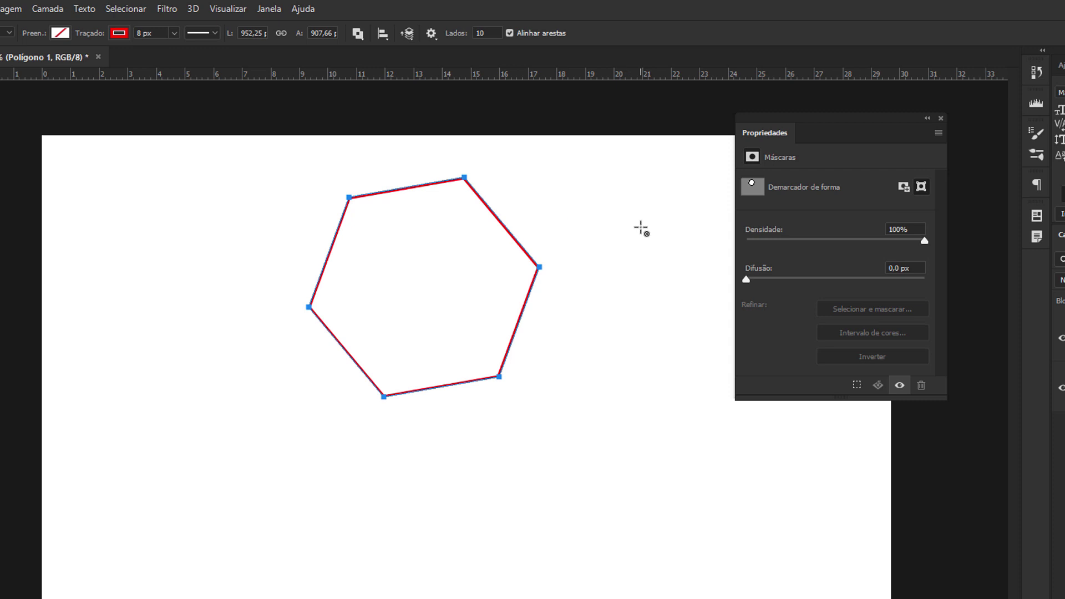
{"action": "left_click_drag", "start_coordinate": [640, 228], "coordinate": [609, 291]}
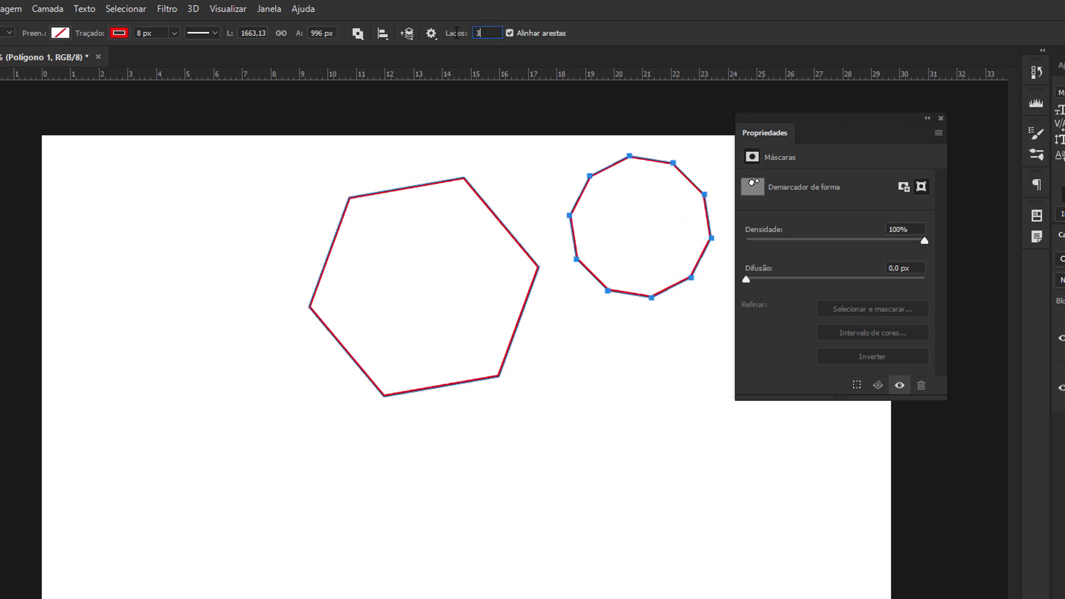
{"action": "left_click_drag", "start_coordinate": [166, 235], "coordinate": [252, 234]}
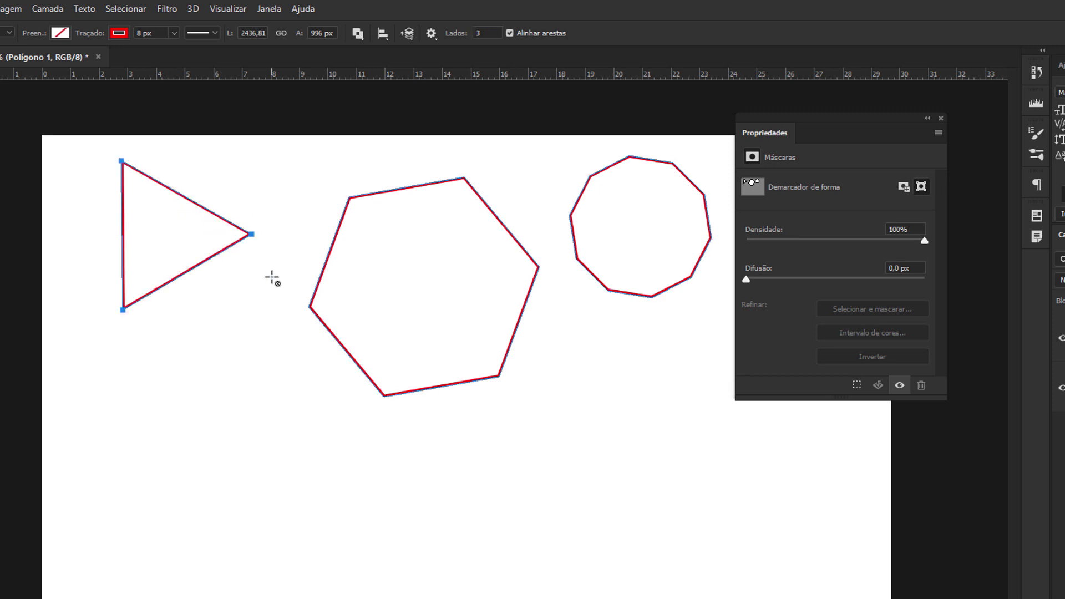
{"action": "left_click", "coordinate": [456, 34]}
{"action": "type", "text": "4"}
{"action": "left_click_drag", "start_coordinate": [196, 357], "coordinate": [290, 380]}
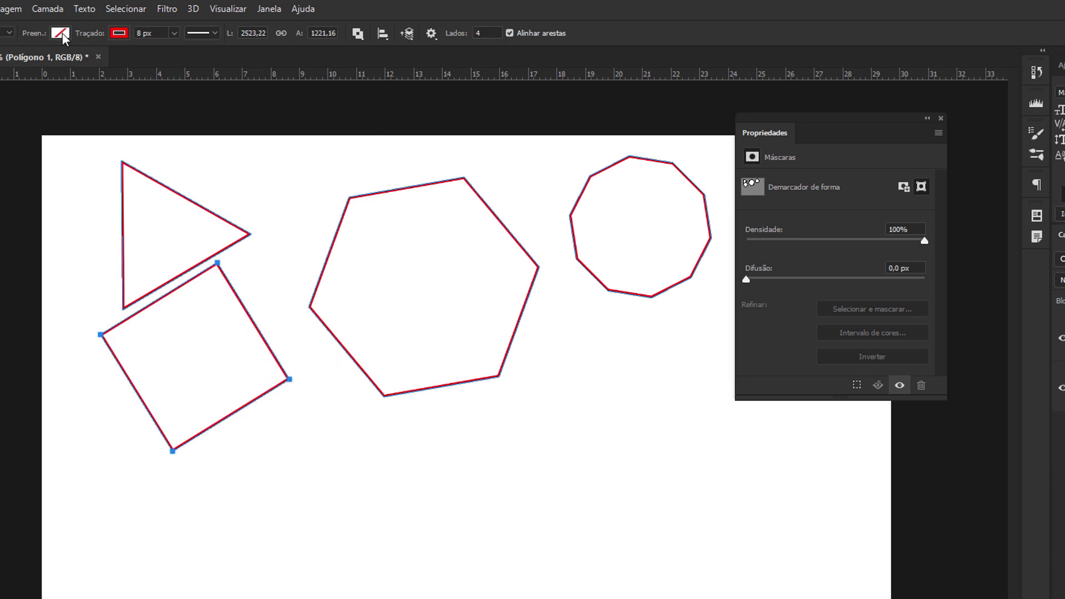
Try green, no fill and white as the polygons' fill, then delete all of them.
{"action": "left_click", "coordinate": [61, 33]}
{"action": "left_click", "coordinate": [92, 110]}
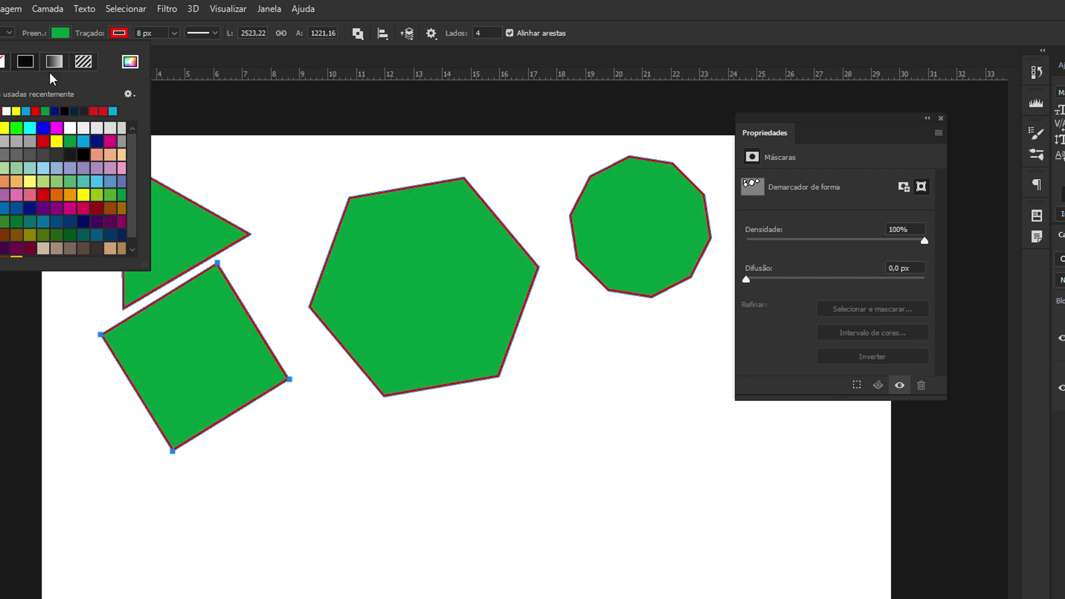
{"action": "left_click", "coordinate": [3, 110]}
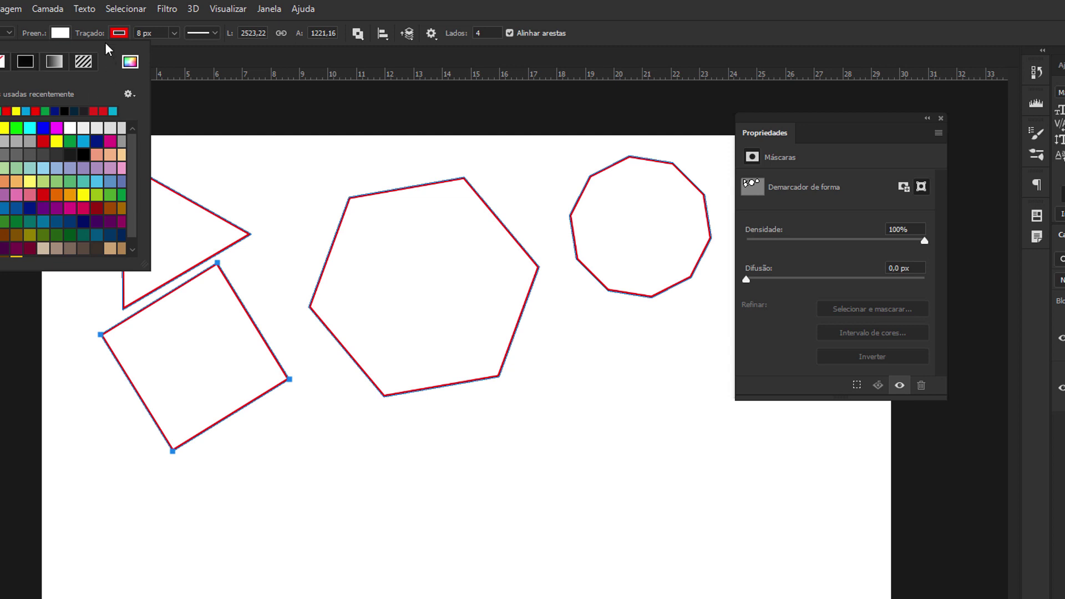
{"action": "left_click", "coordinate": [63, 40]}
{"action": "key", "text": "Delete"}
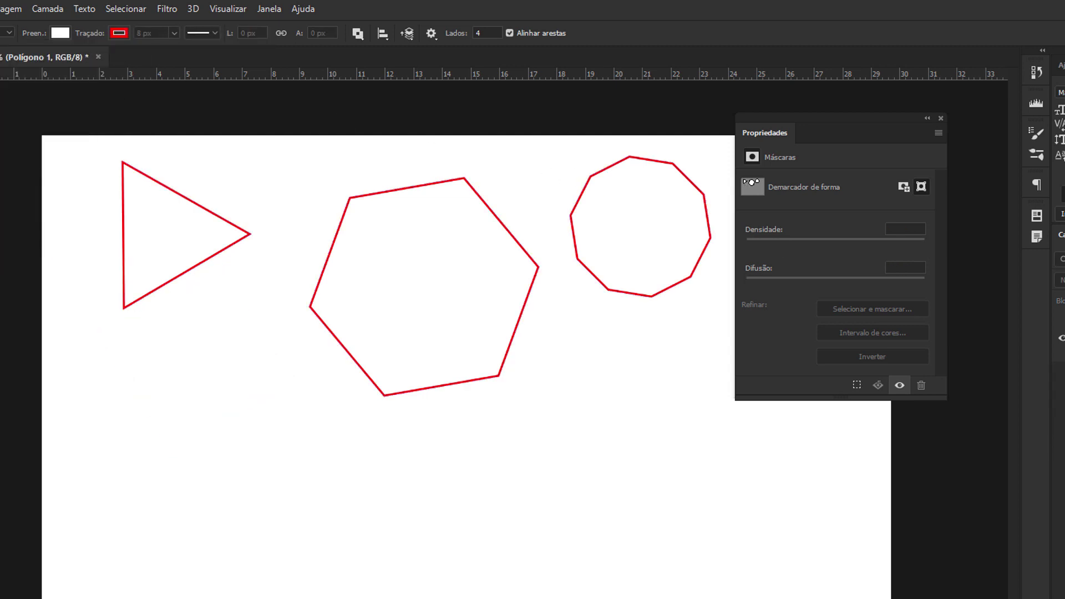
{"action": "key", "text": "Delete"}
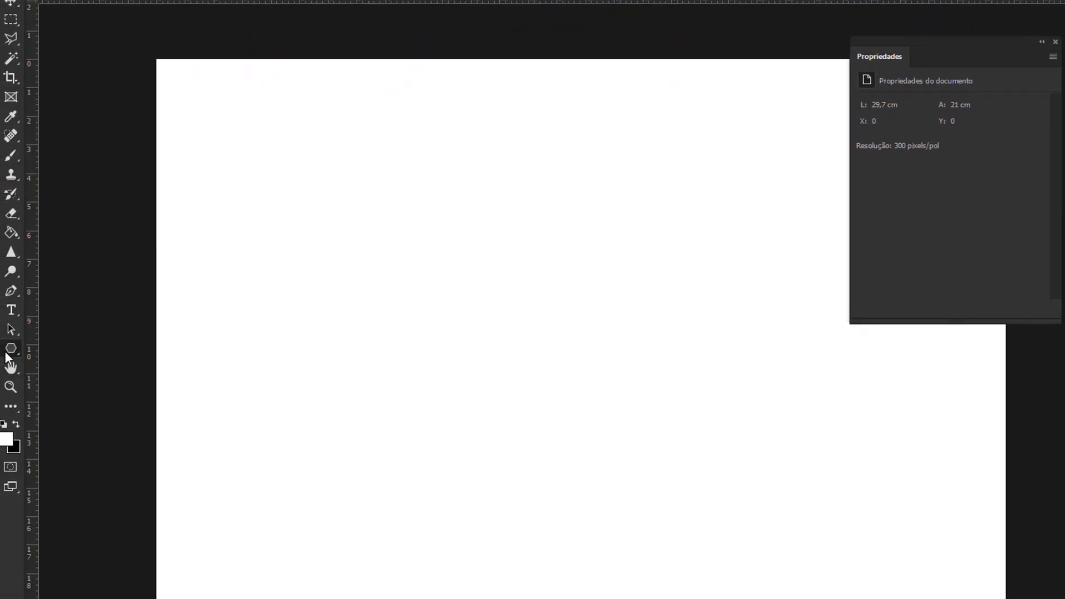
Switch to the Custom Shape Tool and open the preset Shape picker.
{"action": "right_click", "coordinate": [11, 346]}
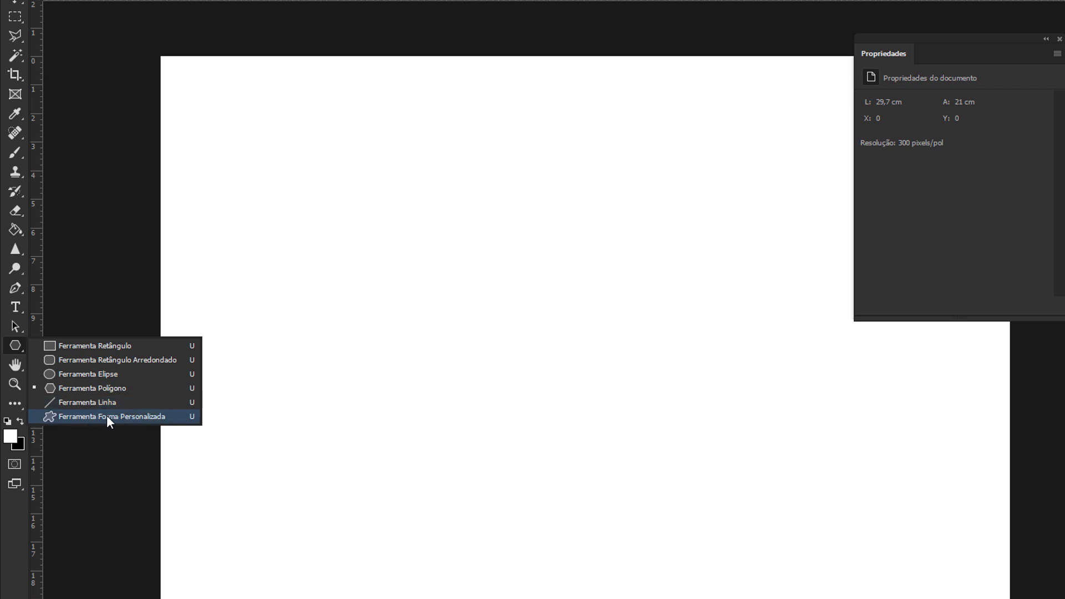
{"action": "left_click", "coordinate": [114, 417]}
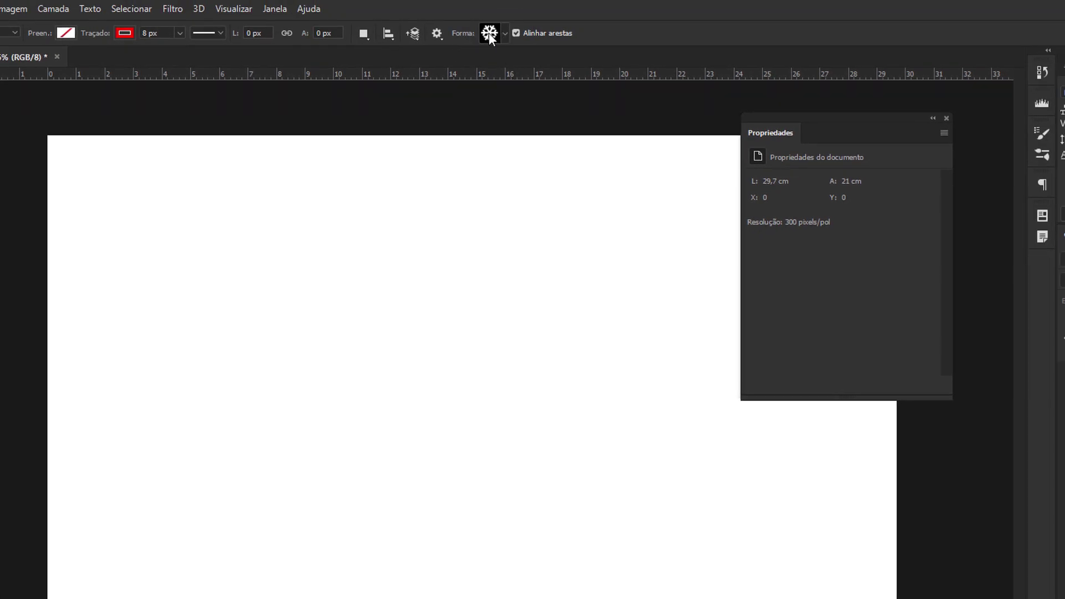
{"action": "left_click", "coordinate": [504, 34]}
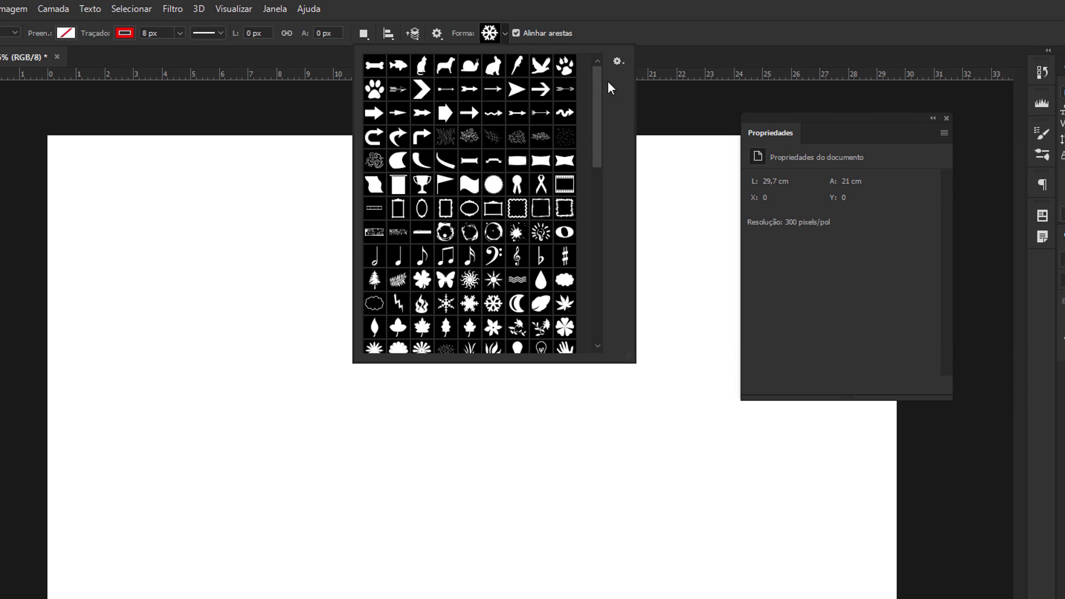
{"action": "mouse_move", "coordinate": [594, 75]}
{"action": "left_mouse_down"}
{"action": "mouse_move", "coordinate": [593, 114]}
{"action": "mouse_move", "coordinate": [601, 72]}
{"action": "left_mouse_up"}
Cycle the Shape picker through large thumbnail, small thumbnail and name-only views, then widen it.
{"action": "left_click", "coordinate": [618, 62]}
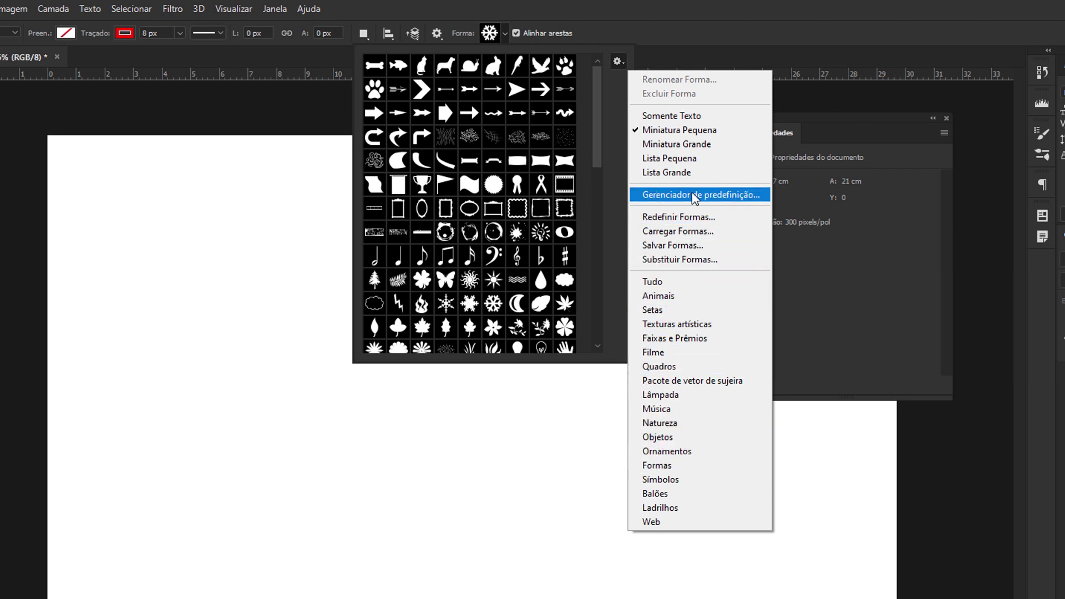
{"action": "left_click", "coordinate": [662, 145]}
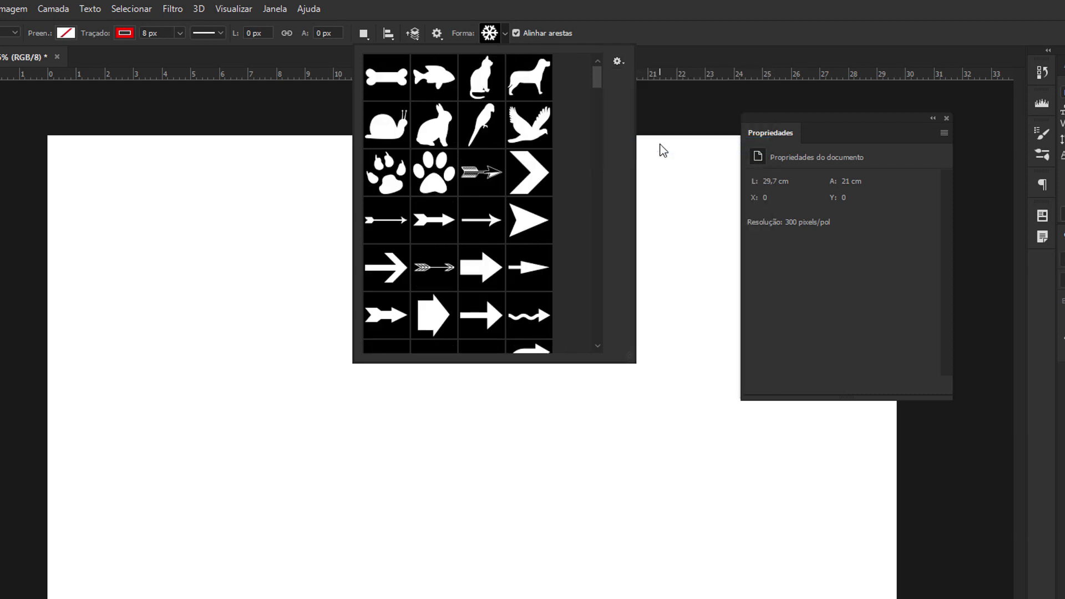
{"action": "left_click", "coordinate": [617, 61]}
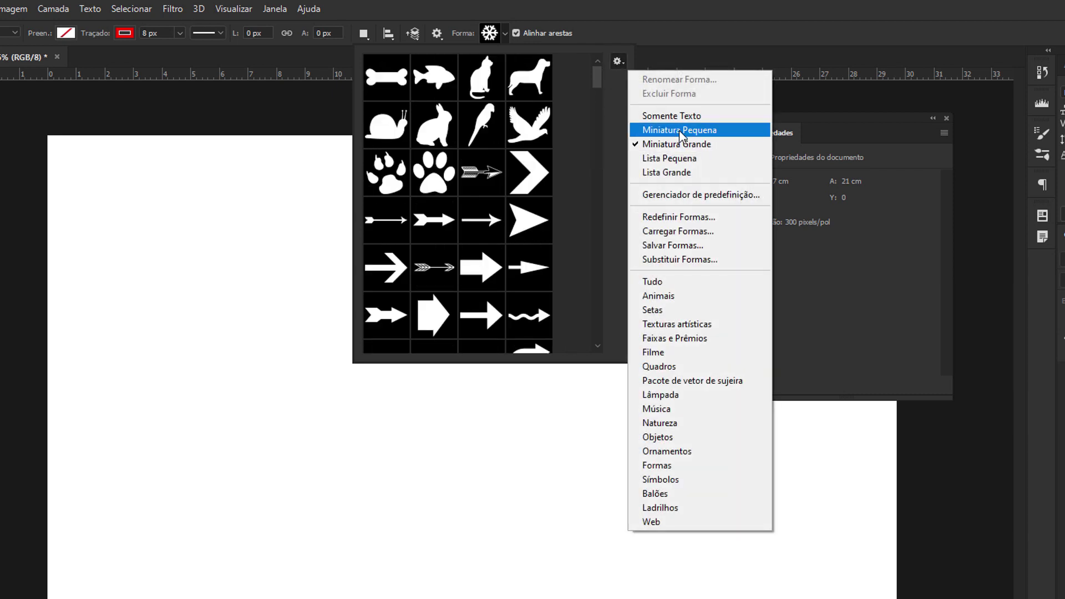
{"action": "left_click", "coordinate": [679, 129]}
{"action": "left_click", "coordinate": [618, 61]}
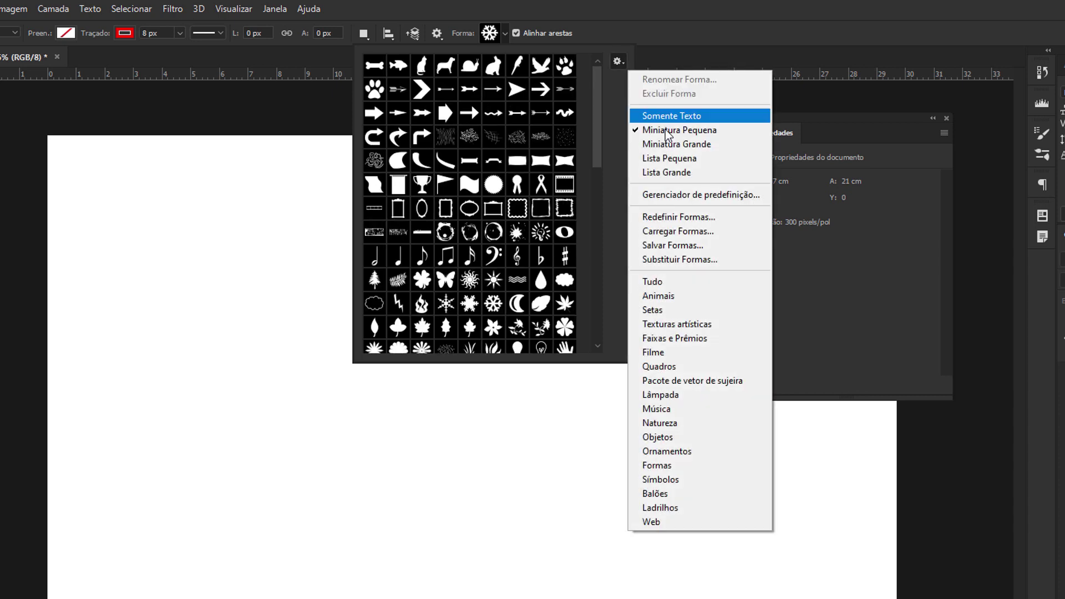
{"action": "left_click", "coordinate": [679, 116]}
{"action": "left_click", "coordinate": [619, 62]}
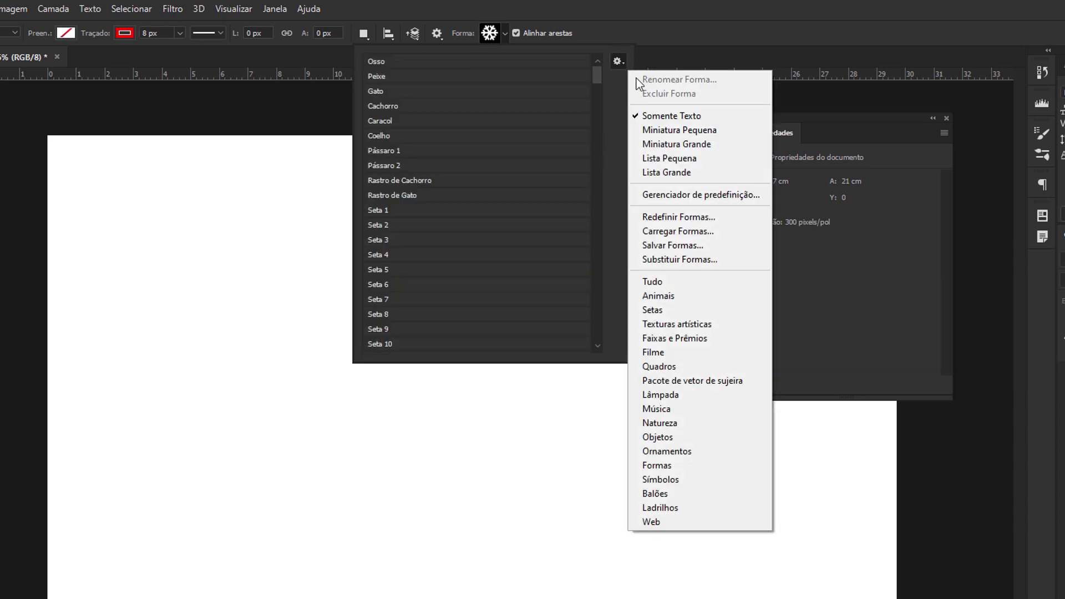
{"action": "left_click", "coordinate": [665, 132]}
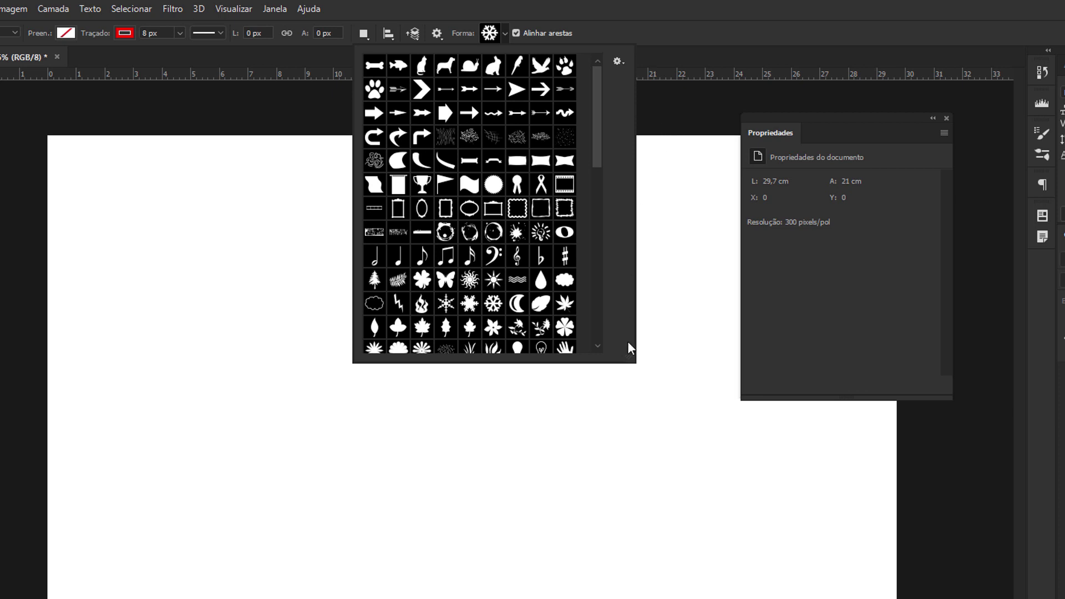
{"action": "left_click_drag", "start_coordinate": [631, 358], "coordinate": [674, 361]}
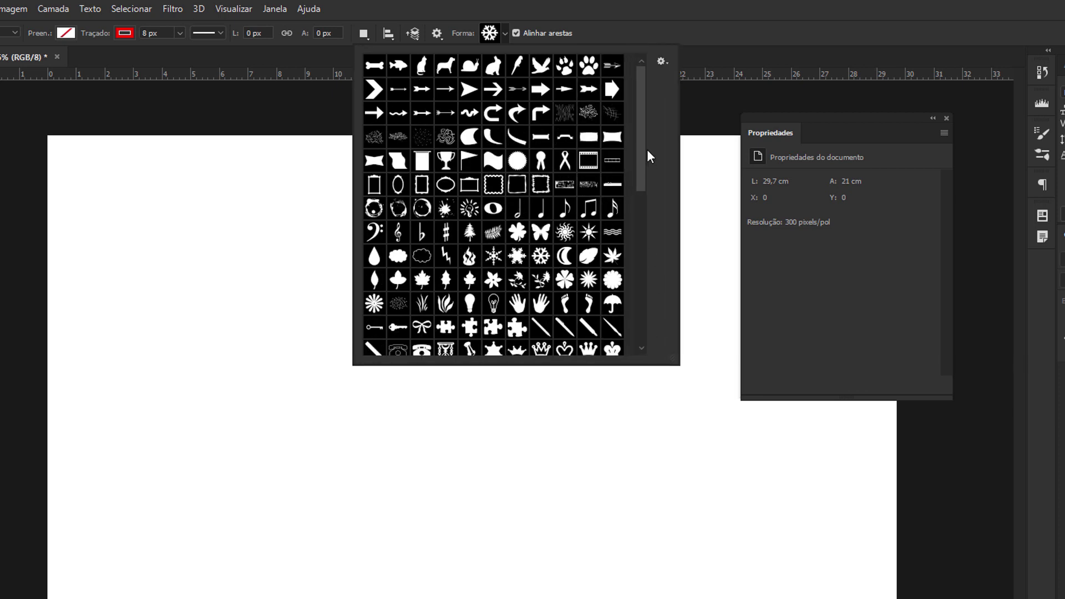
{"action": "mouse_move", "coordinate": [642, 104]}
{"action": "left_mouse_down"}
{"action": "mouse_move", "coordinate": [639, 279]}
{"action": "mouse_move", "coordinate": [666, 145]}
{"action": "left_mouse_up"}
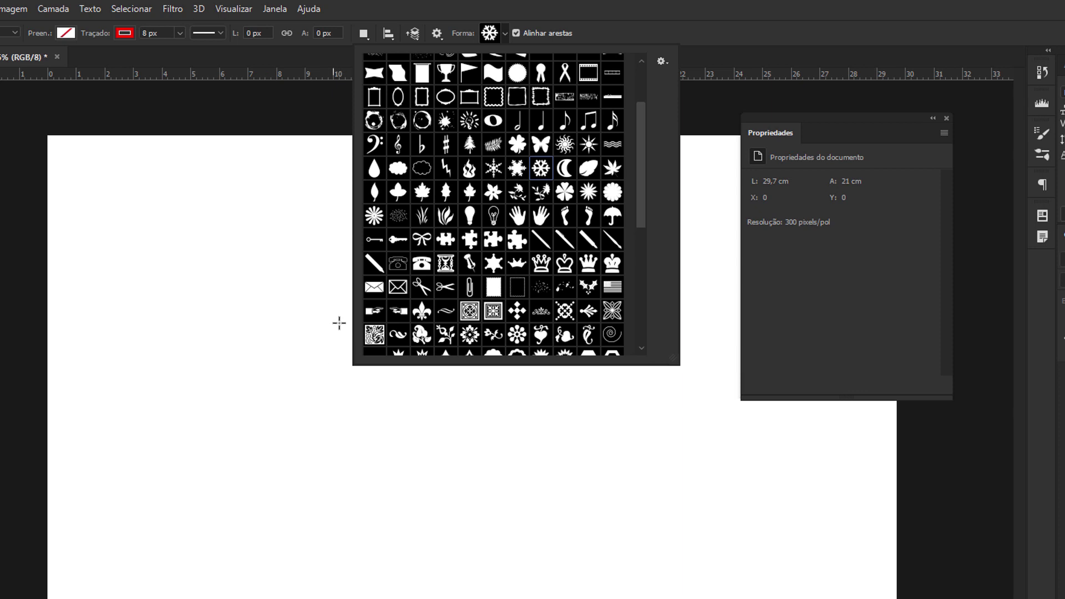
Draw a red-outlined snowflake shape, about 1083 × 938 px, and move it toward the page centre.
{"action": "left_click", "coordinate": [282, 263]}
{"action": "left_click_drag", "start_coordinate": [275, 251], "coordinate": [423, 365]}
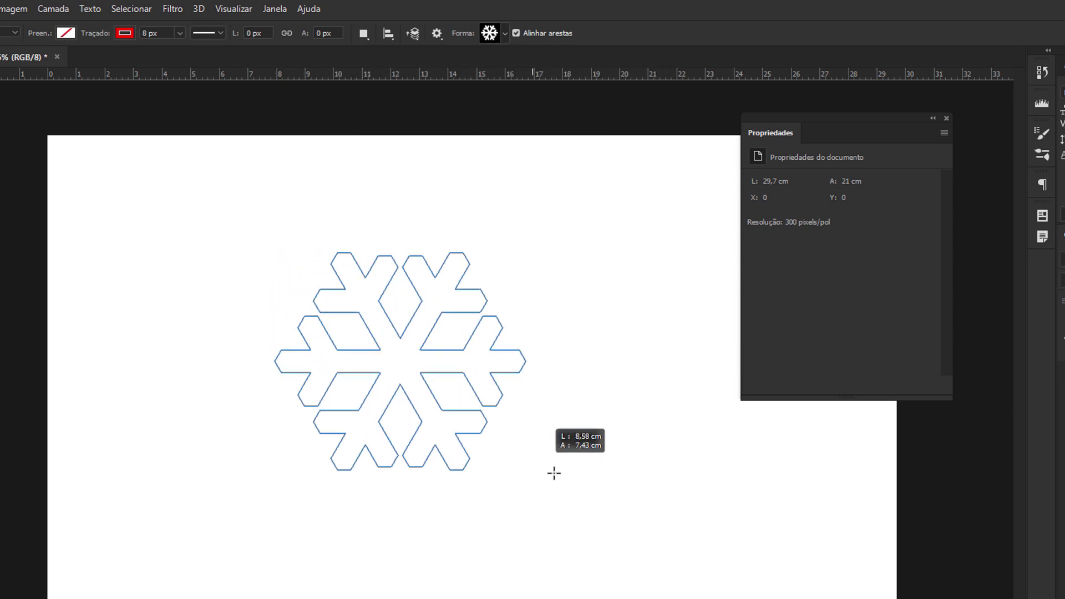
{"action": "left_click_drag", "start_coordinate": [423, 365], "coordinate": [560, 480]}
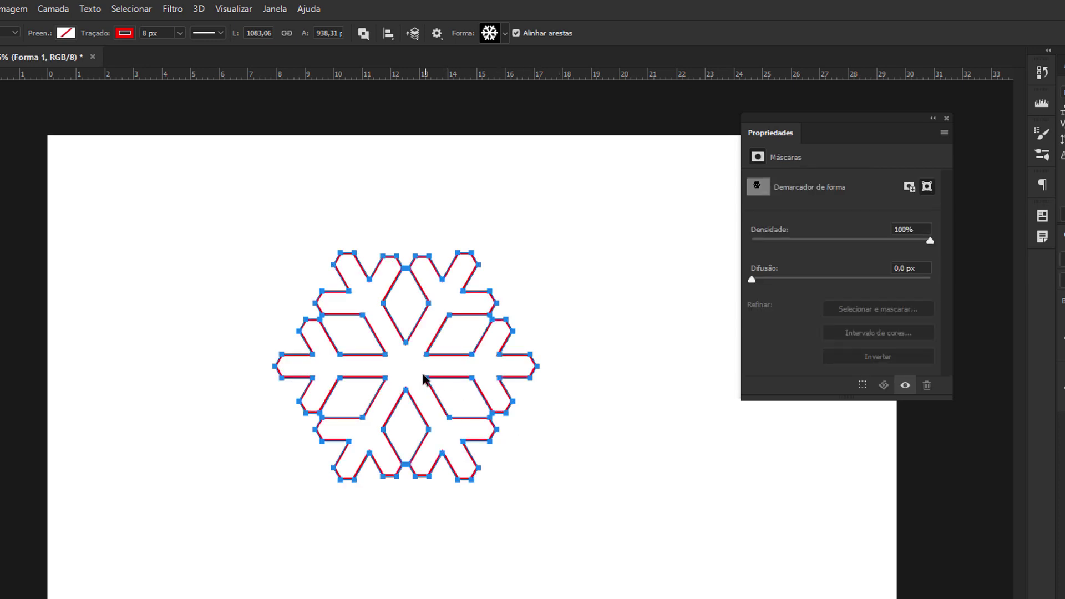
{"action": "left_click_drag", "start_coordinate": [410, 376], "coordinate": [448, 343]}
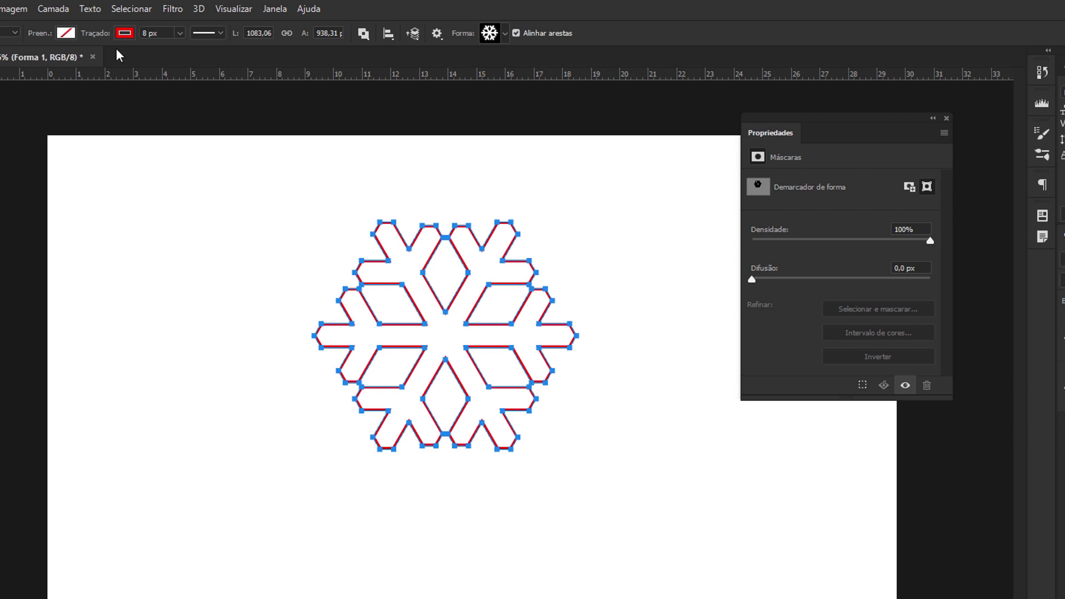
Set the snowflake's fill to a blue swatch and its stroke to white.
{"action": "left_click", "coordinate": [66, 35]}
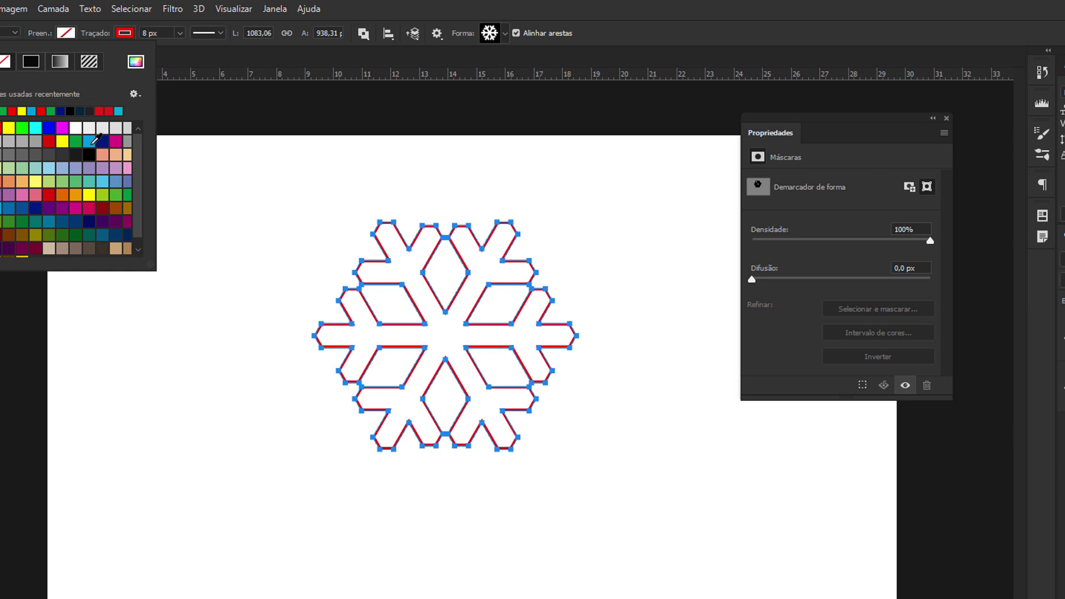
{"action": "left_click", "coordinate": [92, 142]}
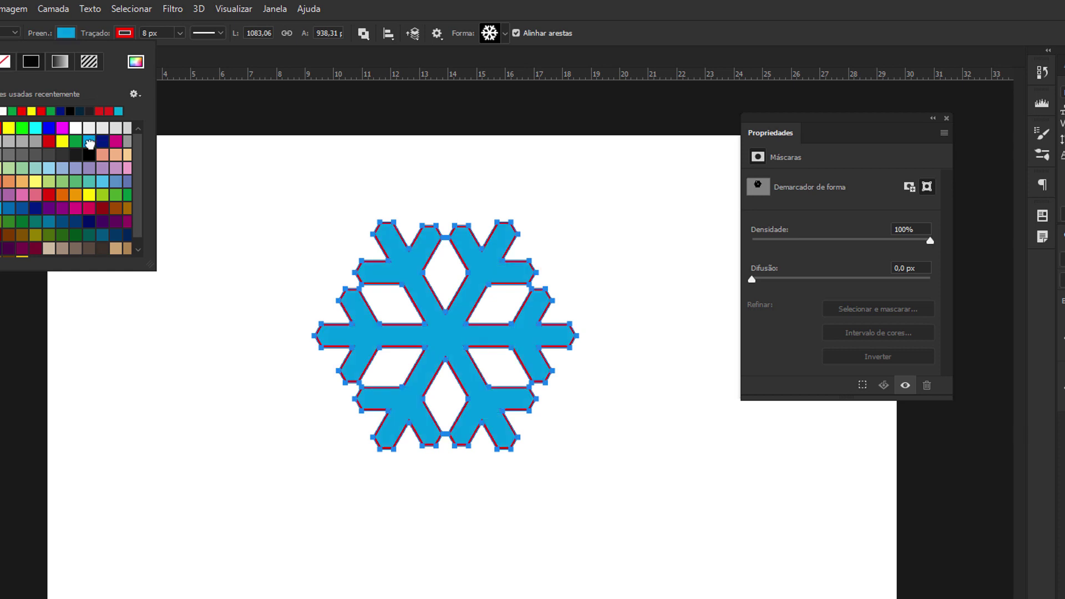
{"action": "left_click", "coordinate": [125, 35]}
{"action": "left_click", "coordinate": [62, 110]}
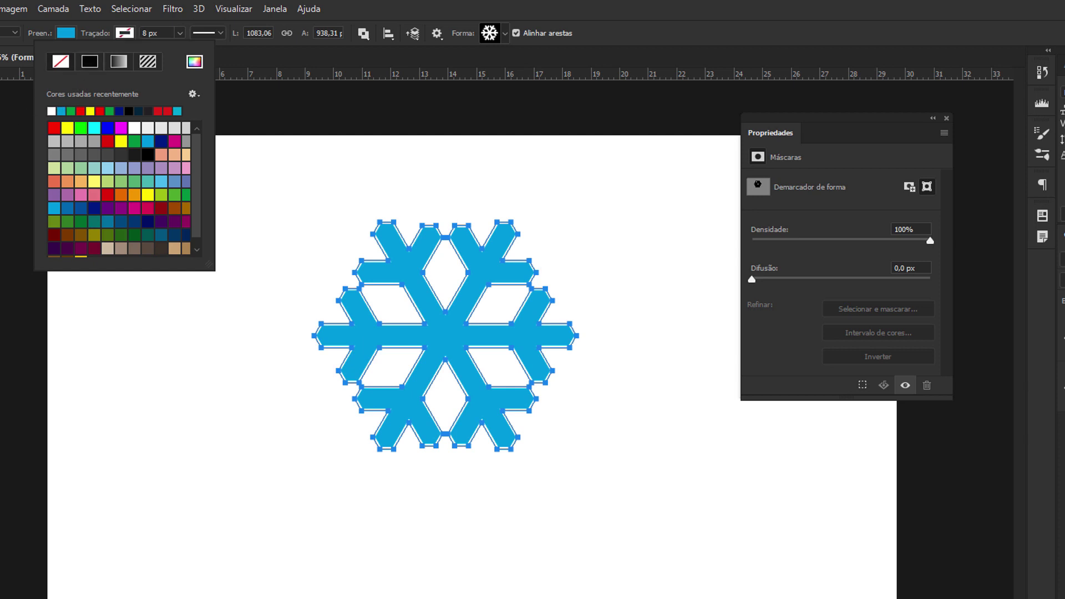
{"action": "key", "text": "Escape"}
{"action": "key", "text": "v"}
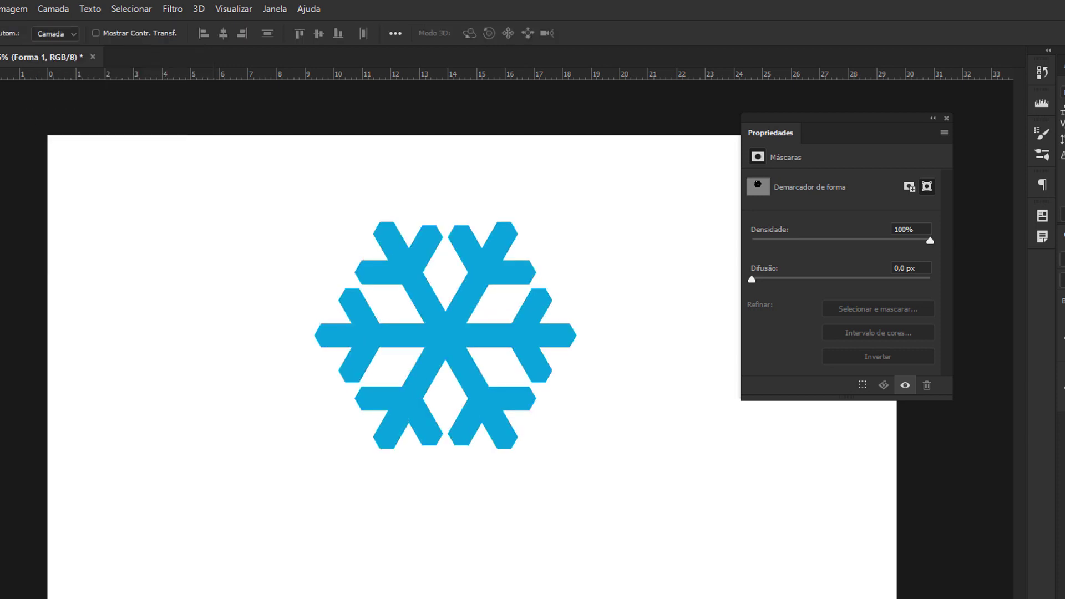